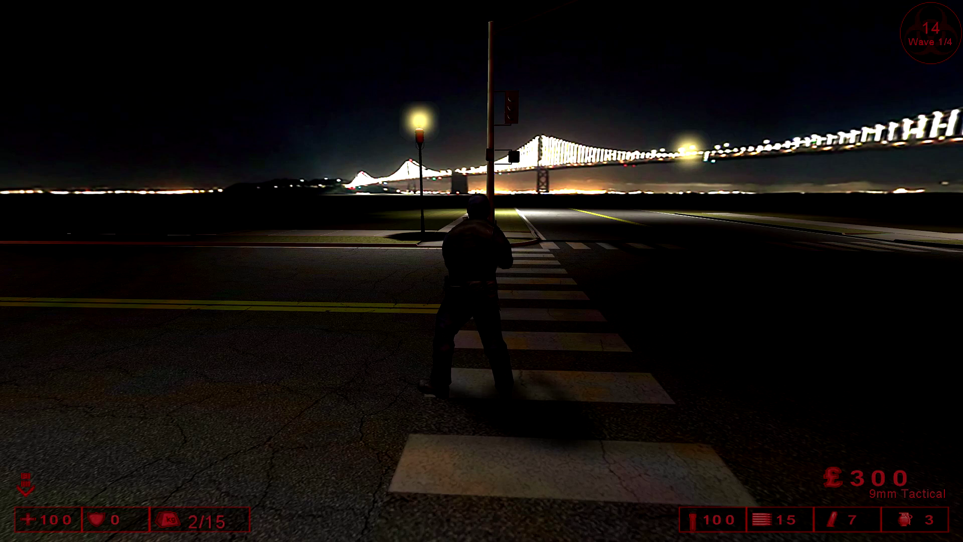
pyautogui.press('w')
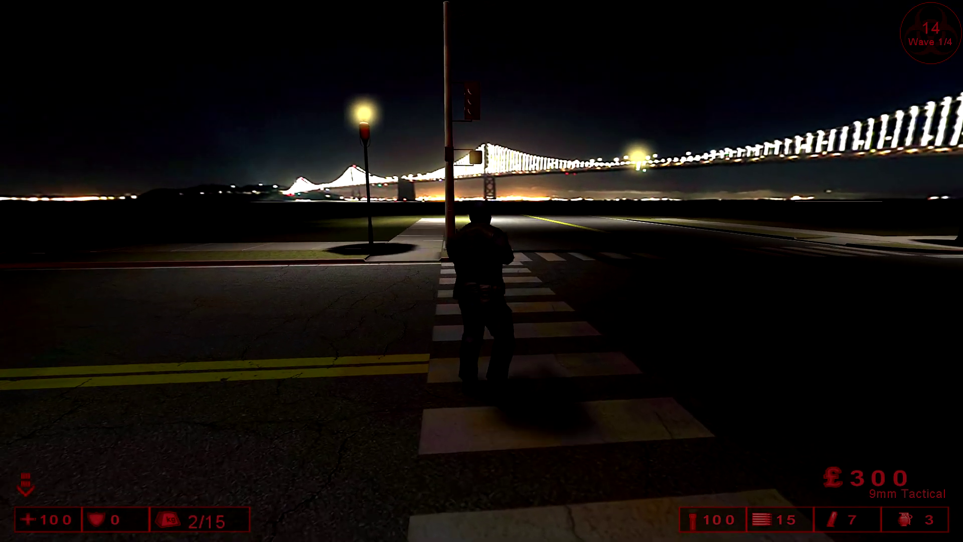
pyautogui.press('w')
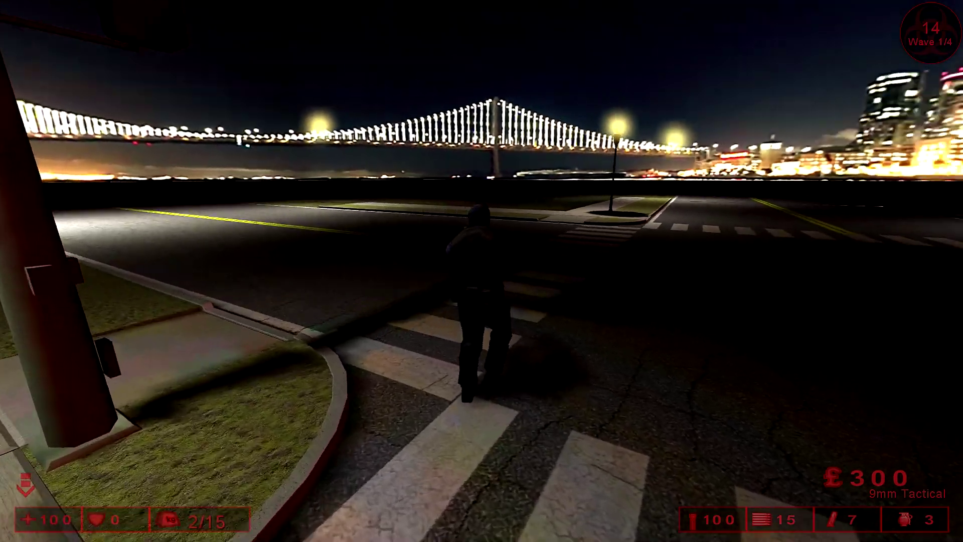
pyautogui.press('w')
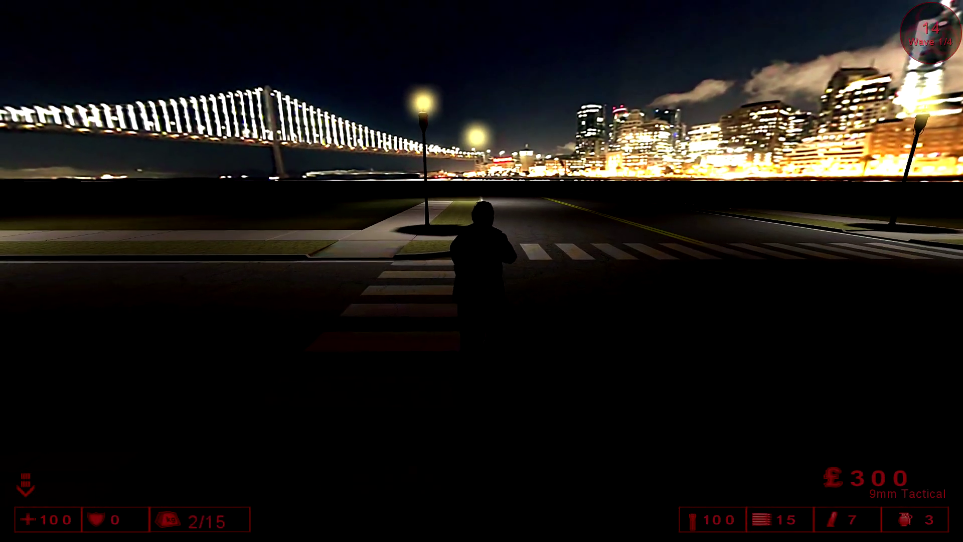
pyautogui.press('w')
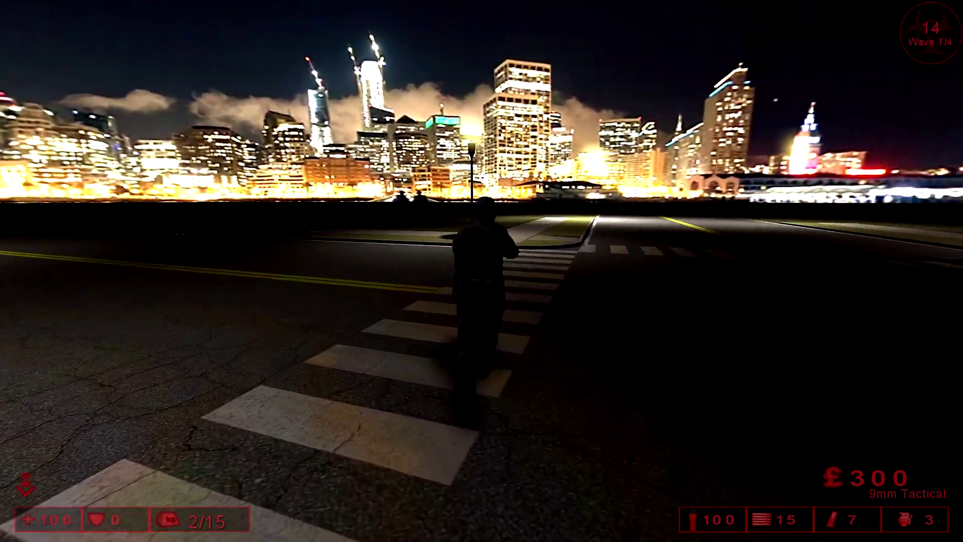
pyautogui.moveTo(482, 271)
pyautogui.press('w')
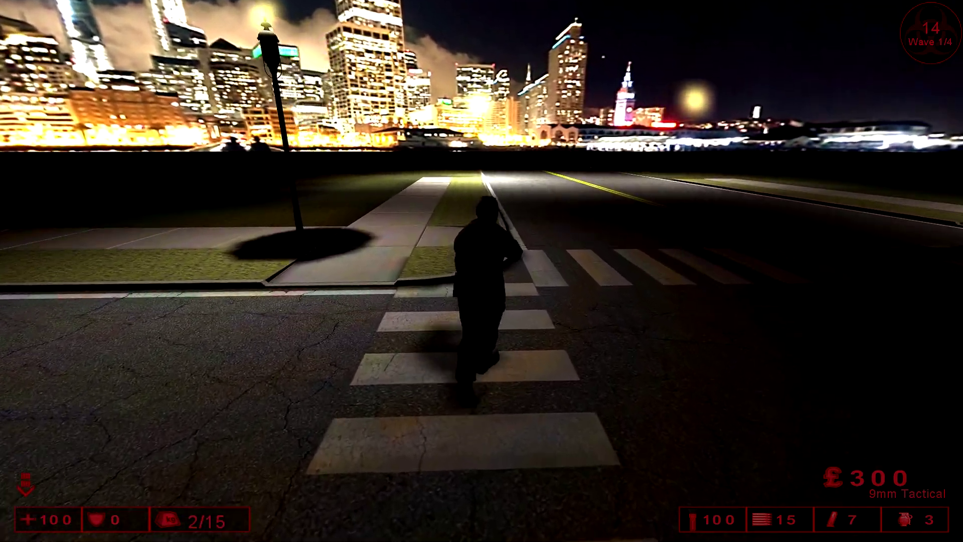
pyautogui.press('d')
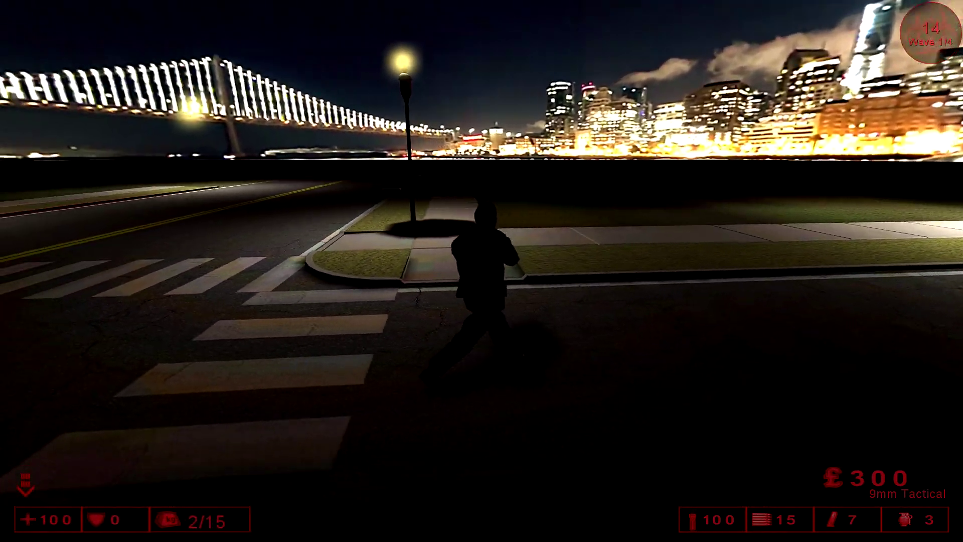
pyautogui.press('w')
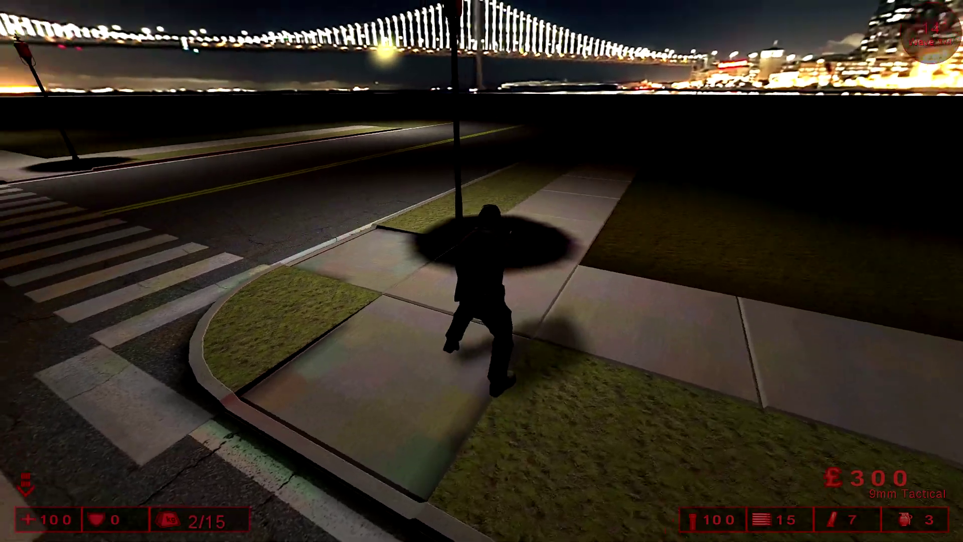
pyautogui.press('w')
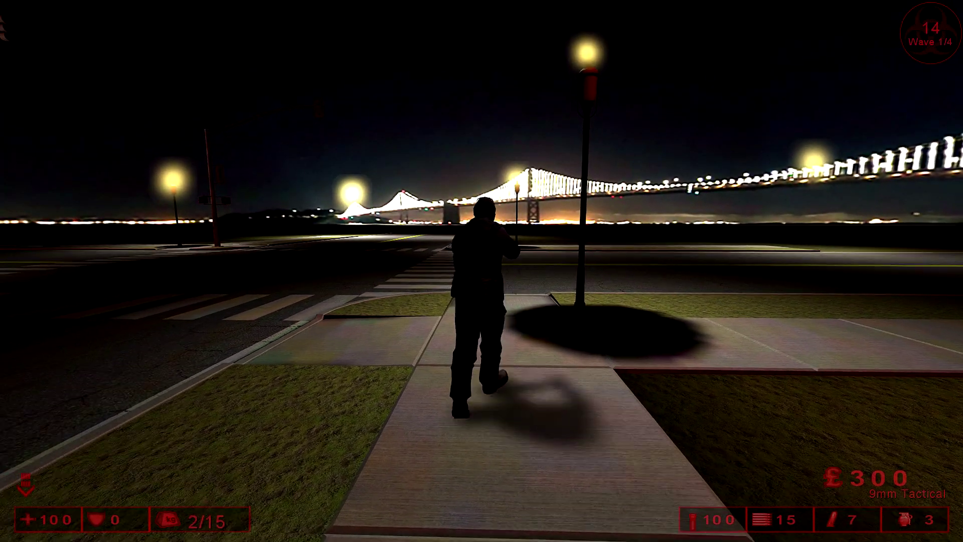
pyautogui.press('w')
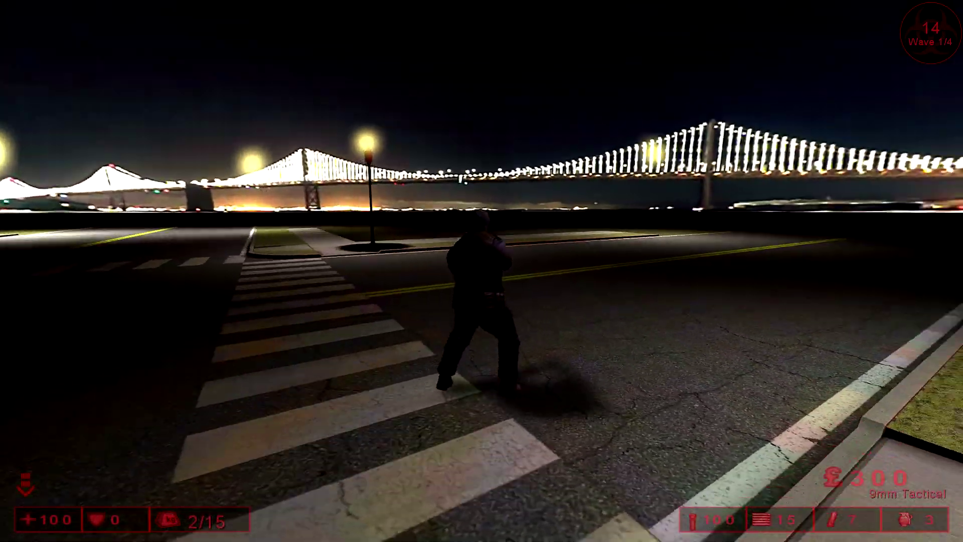
pyautogui.press('w')
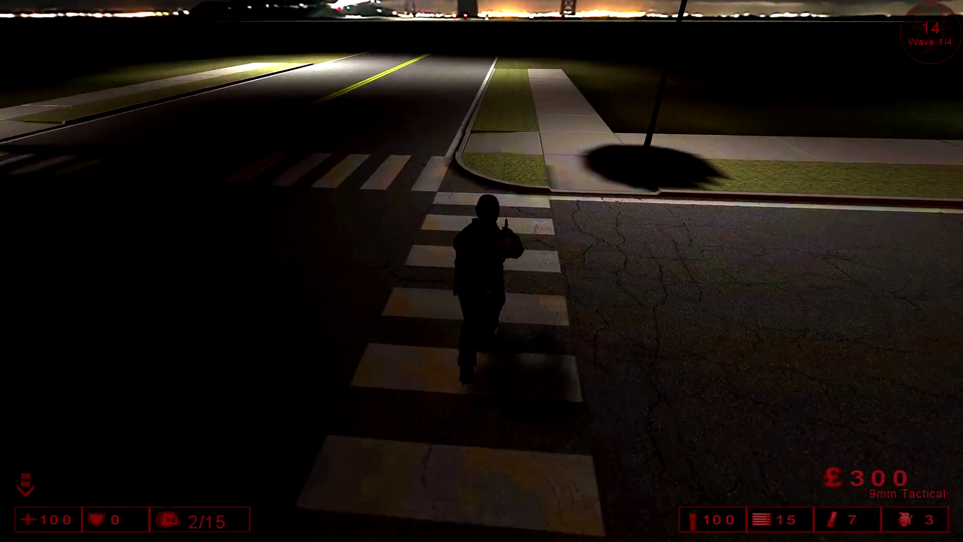
pyautogui.press('w')
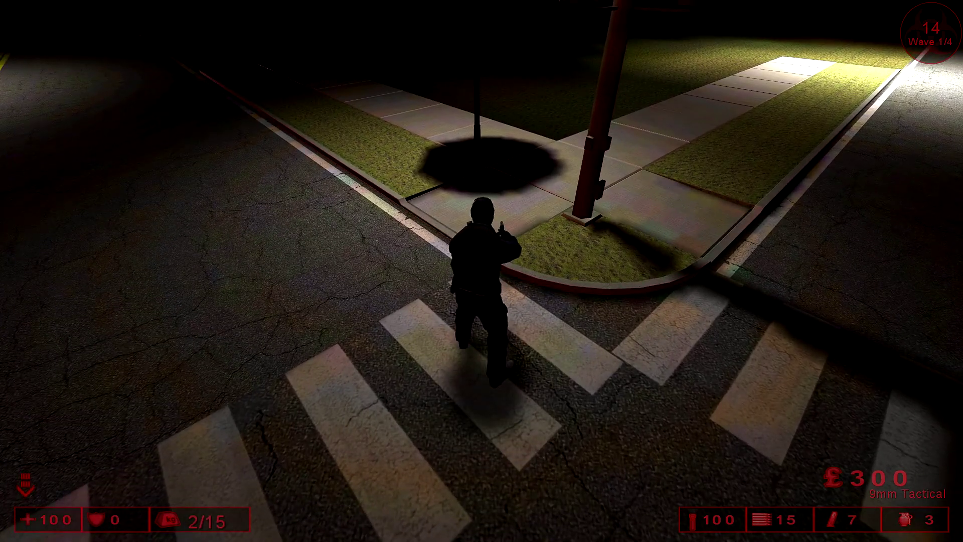
pyautogui.press('d')
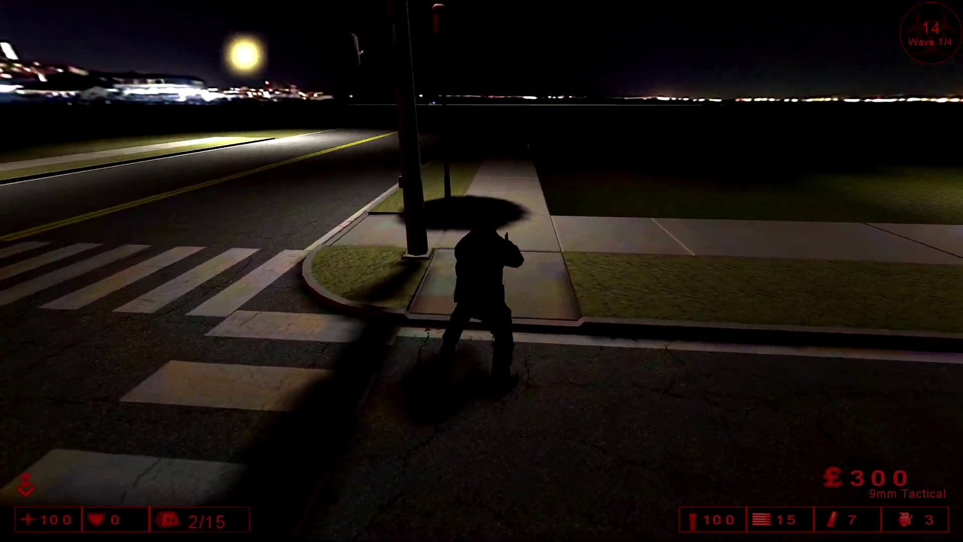
pyautogui.press('w')
pyautogui.press('w')
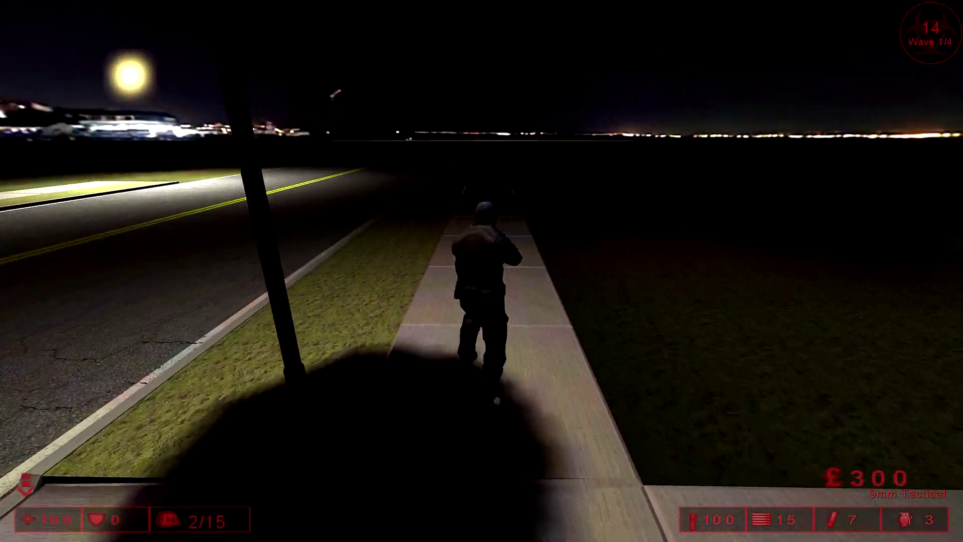
pyautogui.press('w')
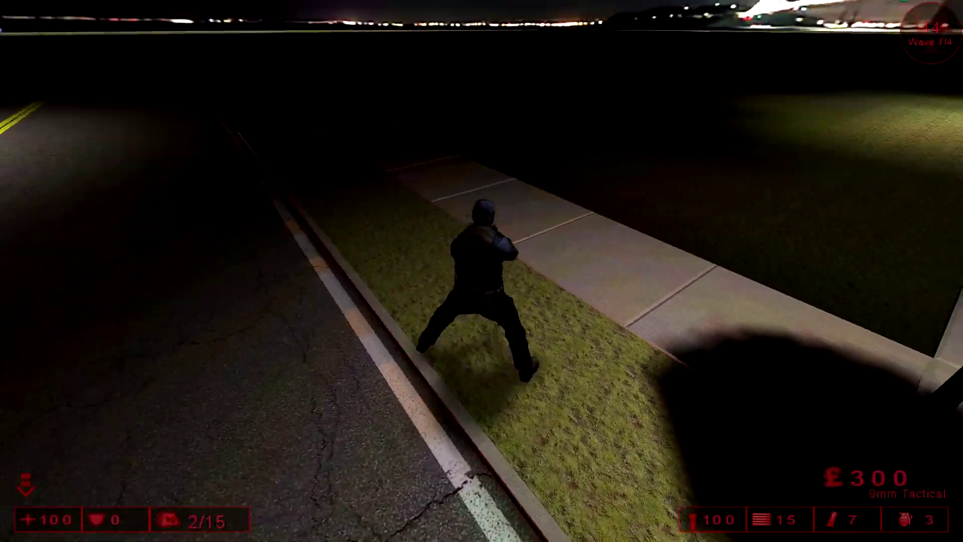
pyautogui.press('w')
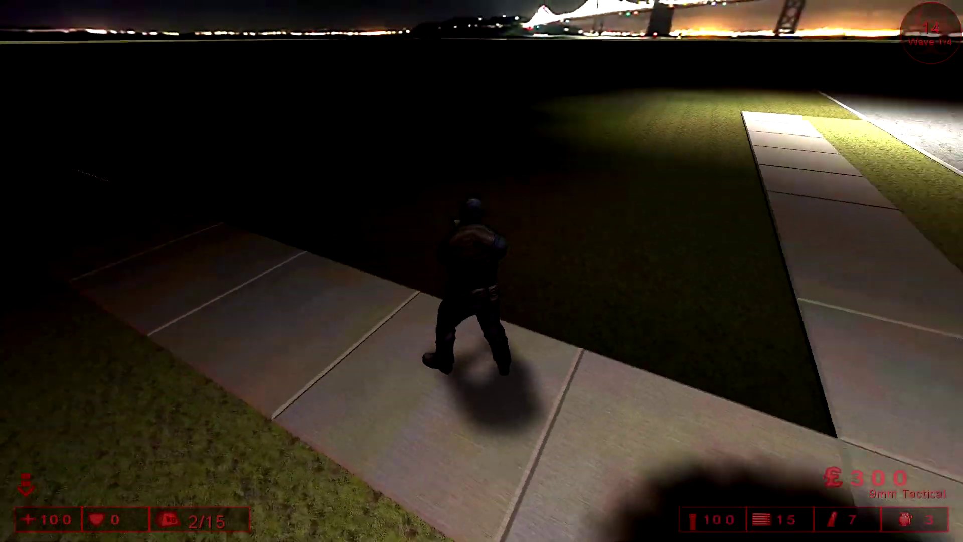
pyautogui.press('w')
pyautogui.press('w')
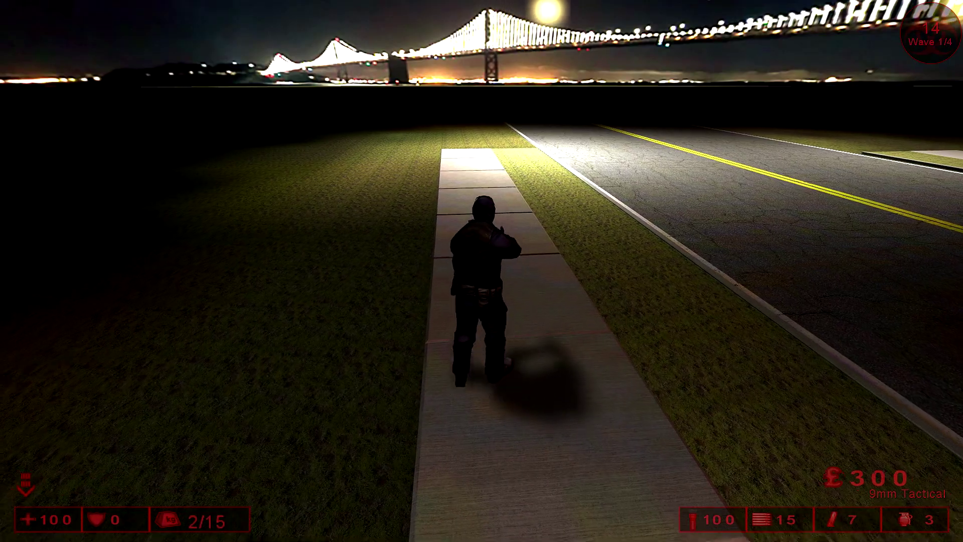
pyautogui.press('w')
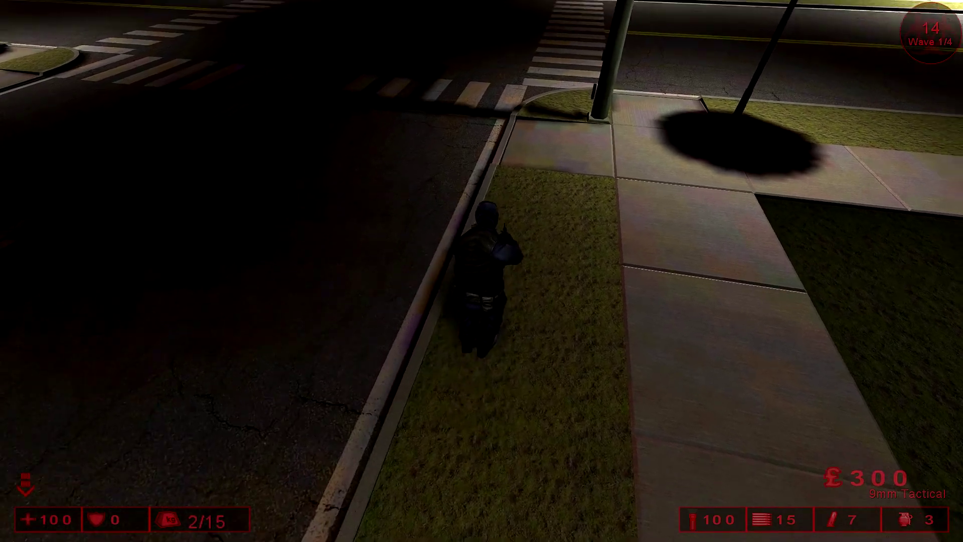
pyautogui.press('a')
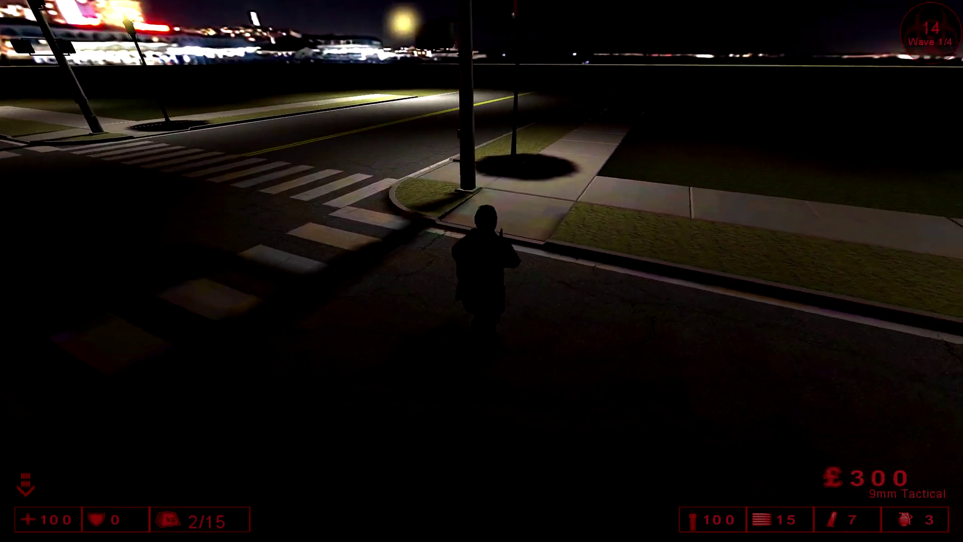
pyautogui.press('a')
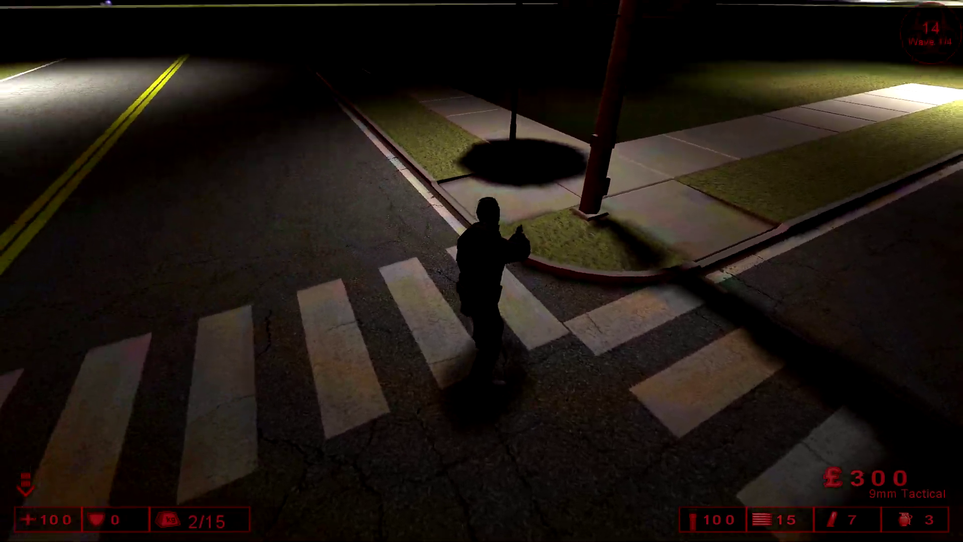
pyautogui.press('a')
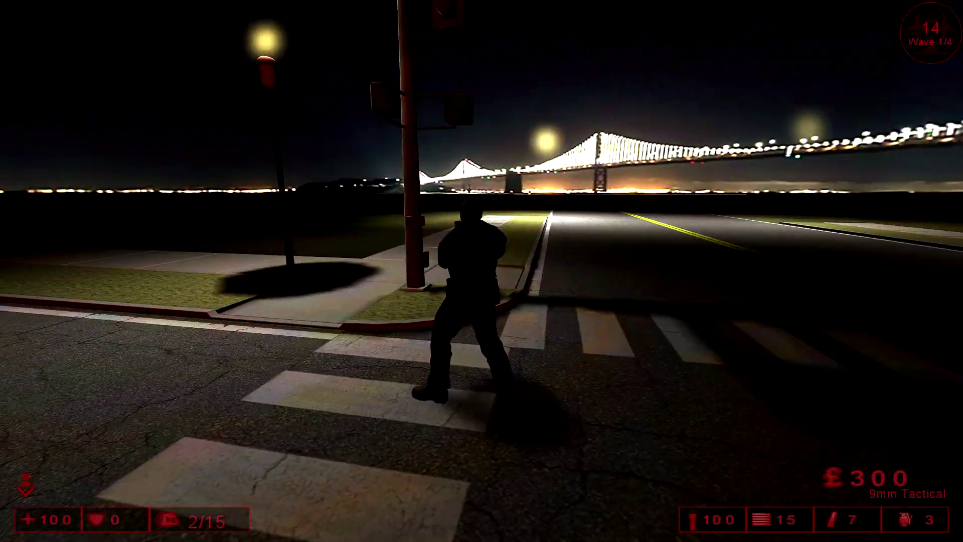
pyautogui.press('w')
pyautogui.press('d')
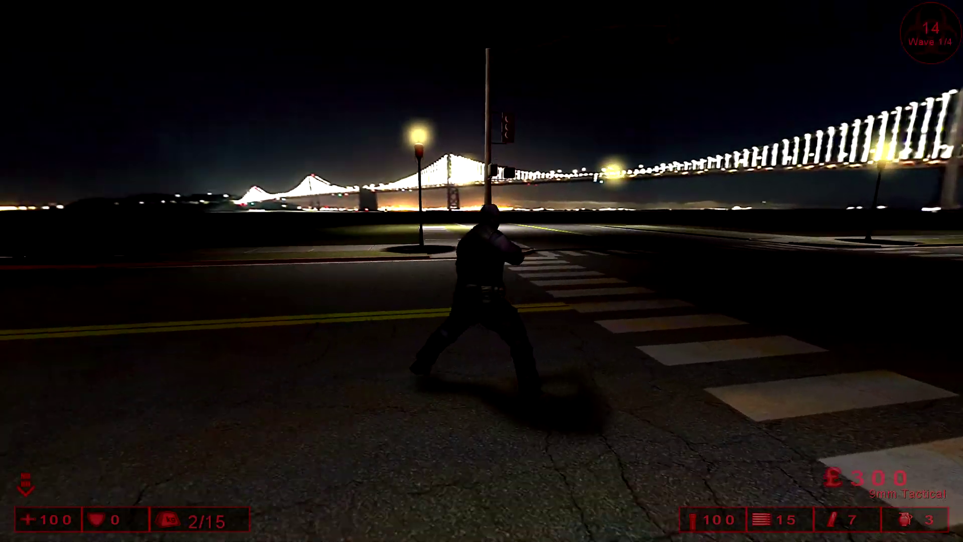
pyautogui.press('w')
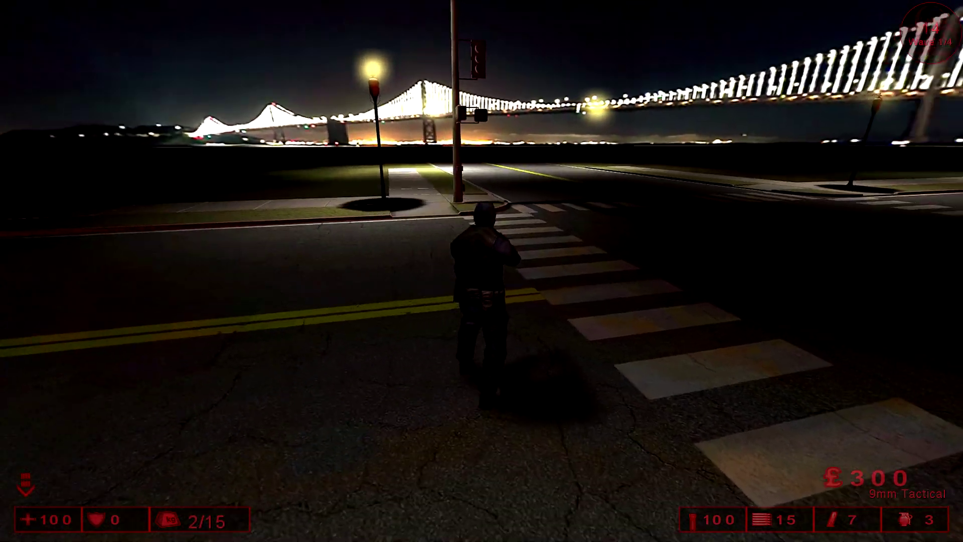
pyautogui.press('w')
pyautogui.press('d')
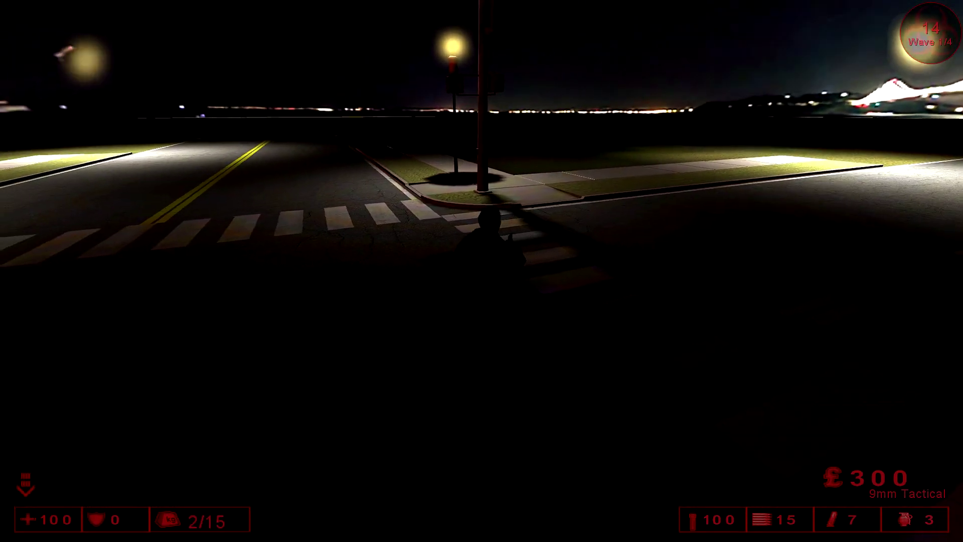
pyautogui.press('w')
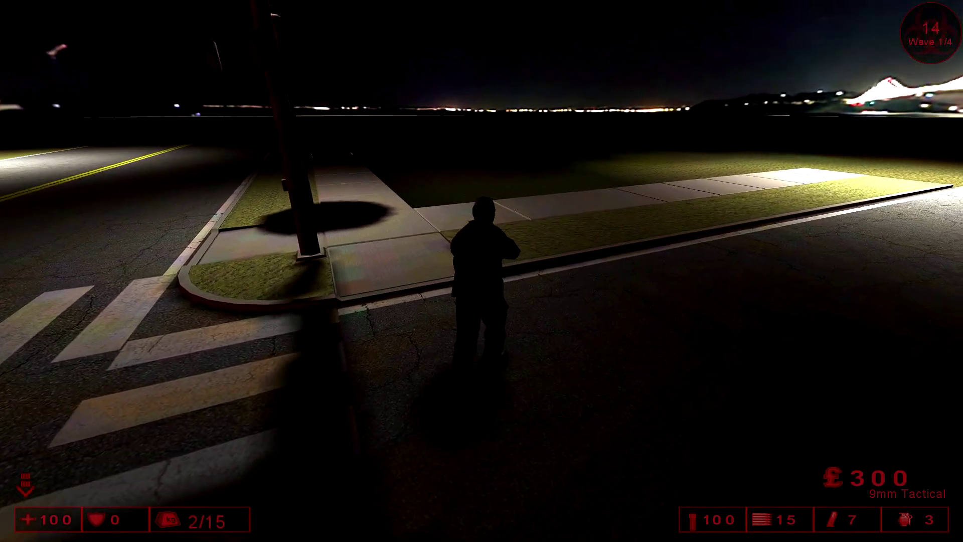
pyautogui.press('w')
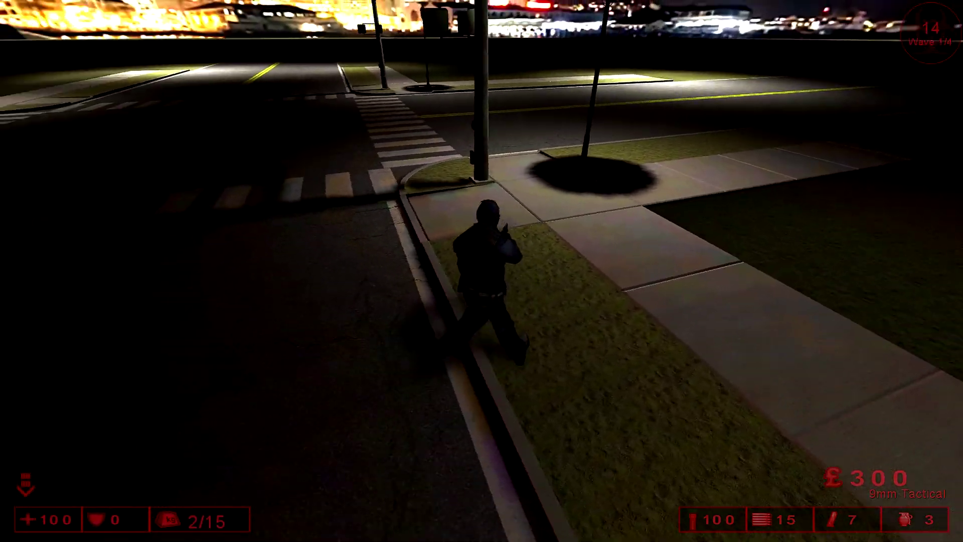
pyautogui.press('w')
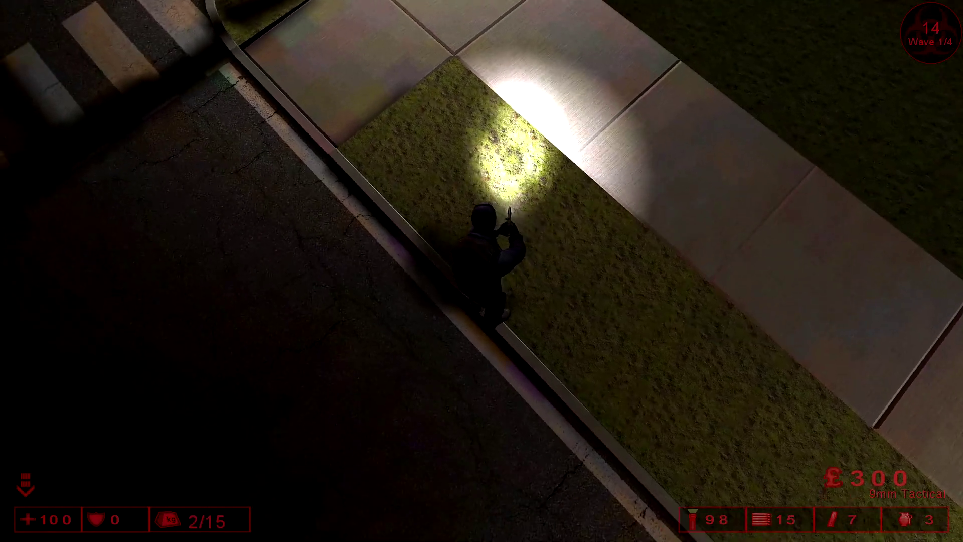
pyautogui.press('f')
pyautogui.press('w')
pyautogui.press('a')
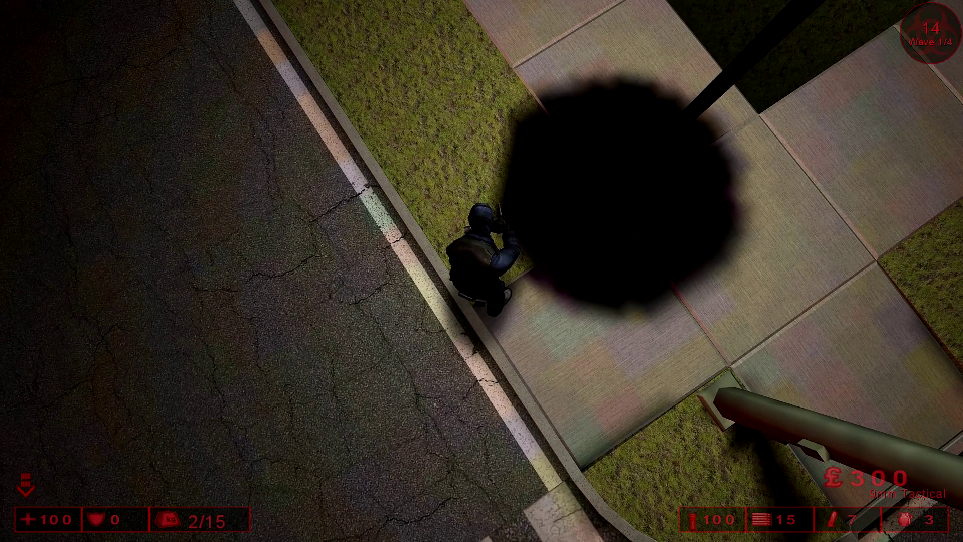
pyautogui.press('a')
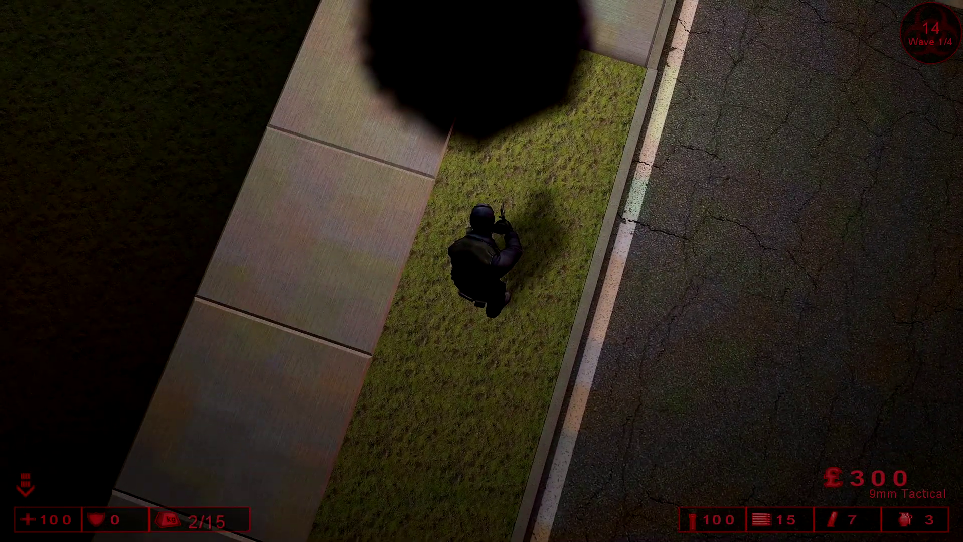
pyautogui.press('d')
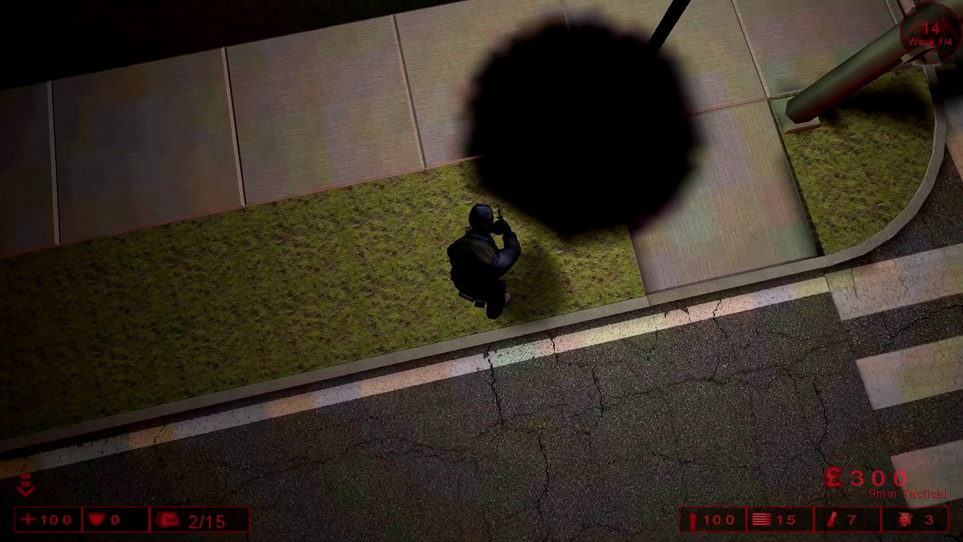
pyautogui.press('s')
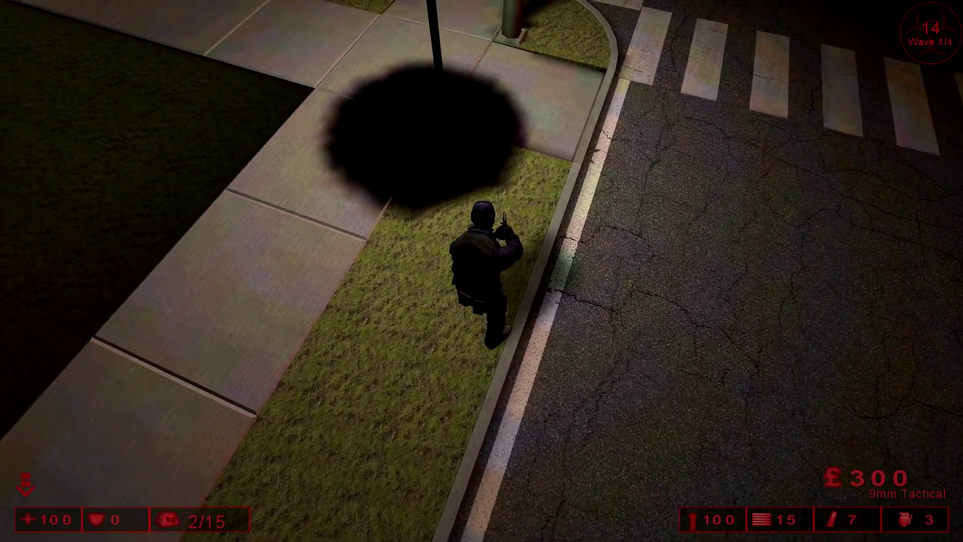
pyautogui.press('d')
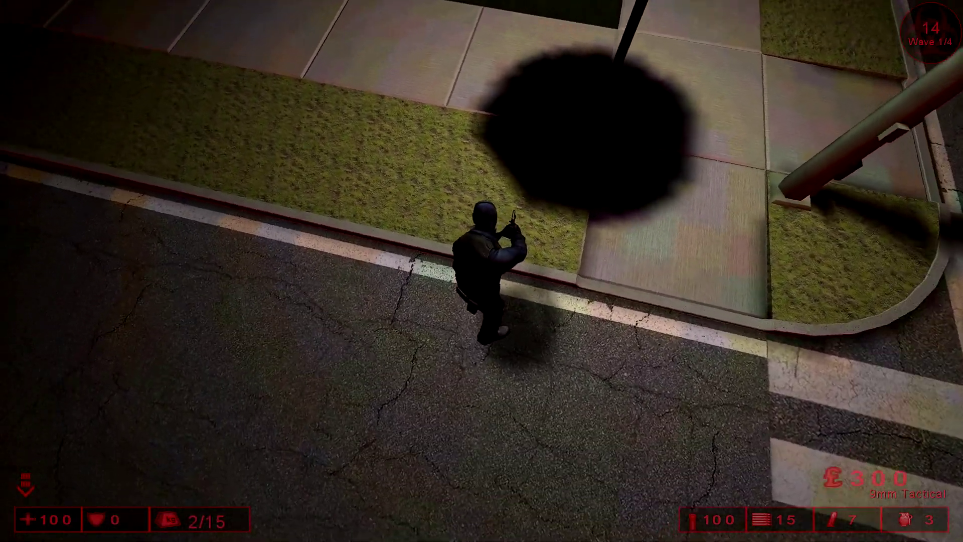
pyautogui.press('ctrl')
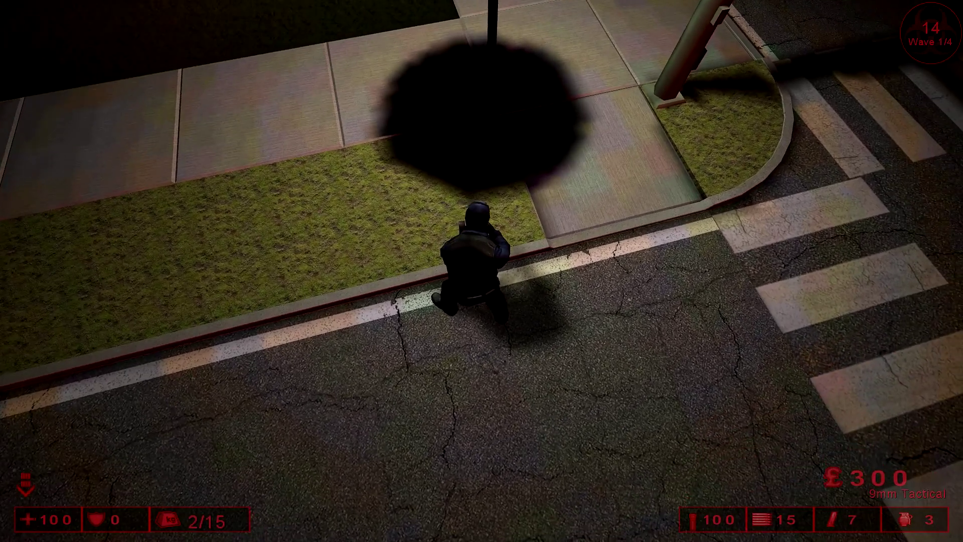
pyautogui.press('d')
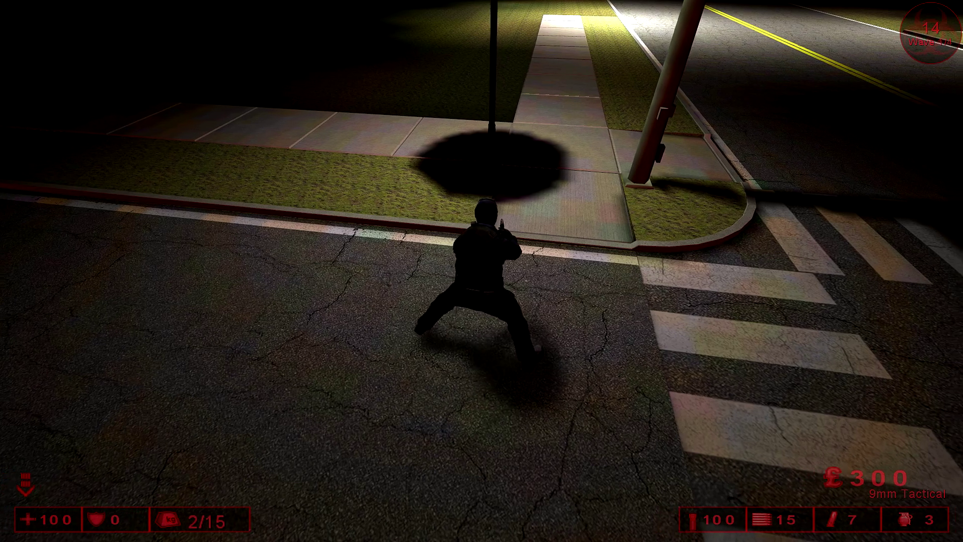
pyautogui.press('d')
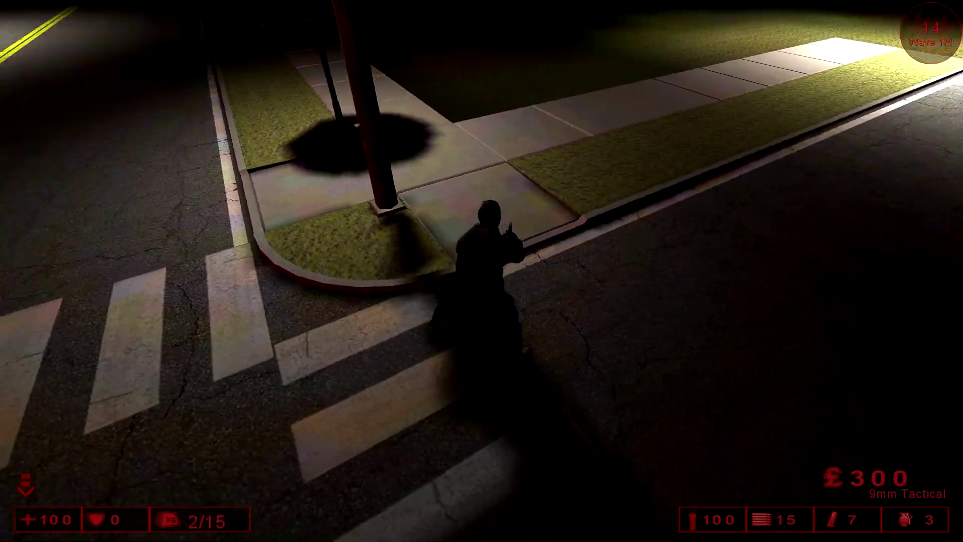
pyautogui.press('d')
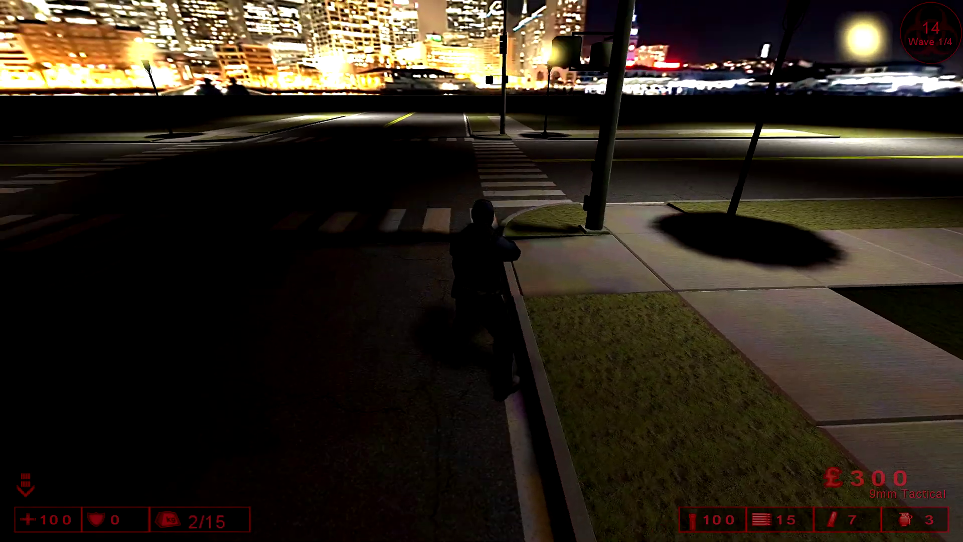
# Step: Switch on the flashlight and walk around the crosswalk to inspect the road markings and the corner with the traffic-light pole
pyautogui.press('w')
pyautogui.press('f')
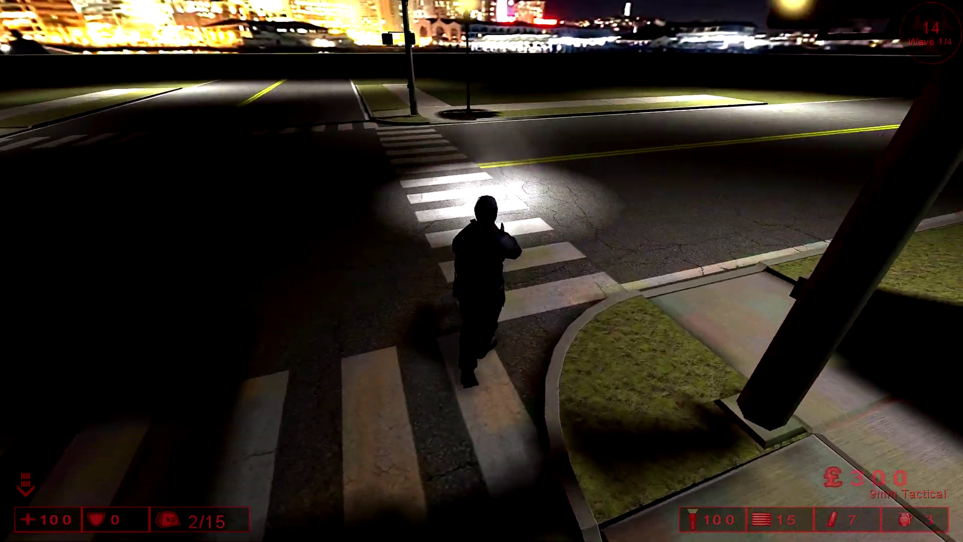
pyautogui.press('w')
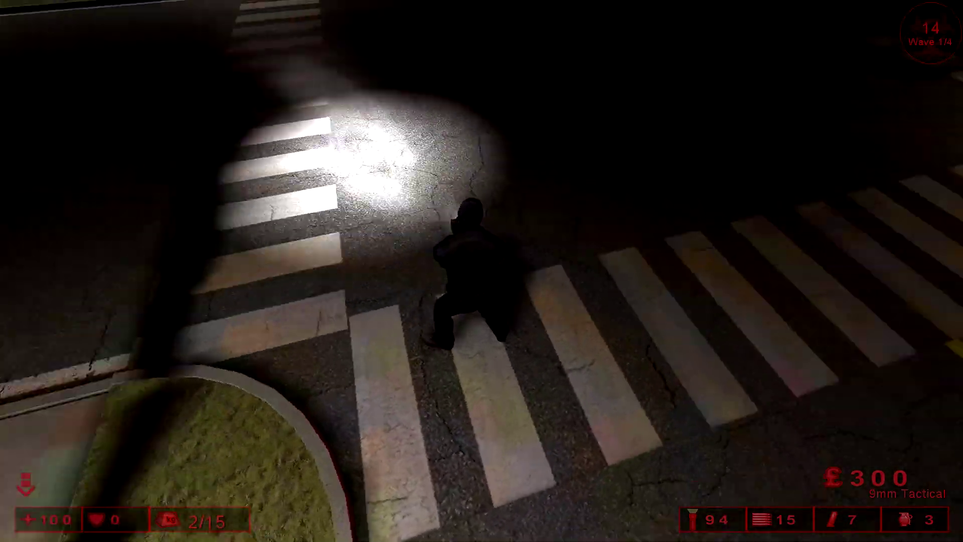
pyautogui.press('ctrl')
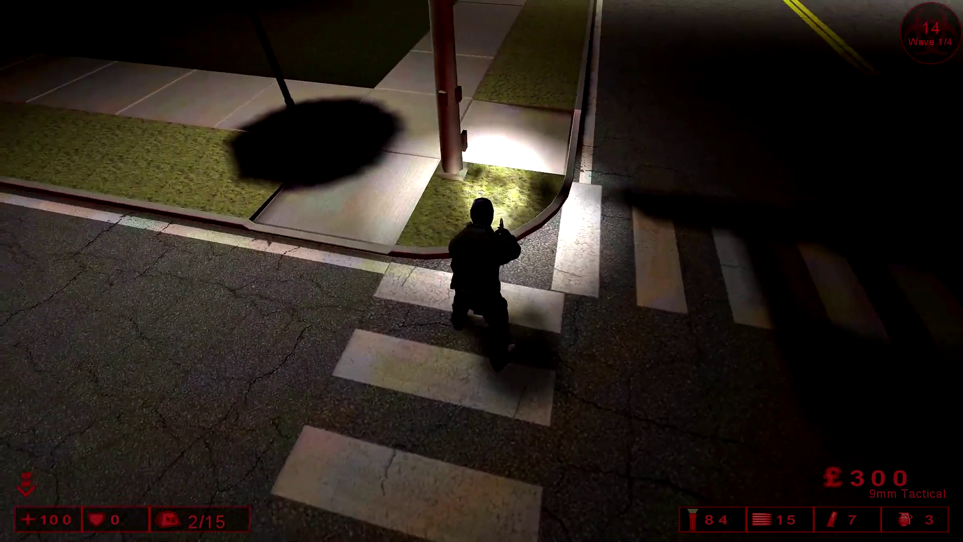
pyautogui.press('a')
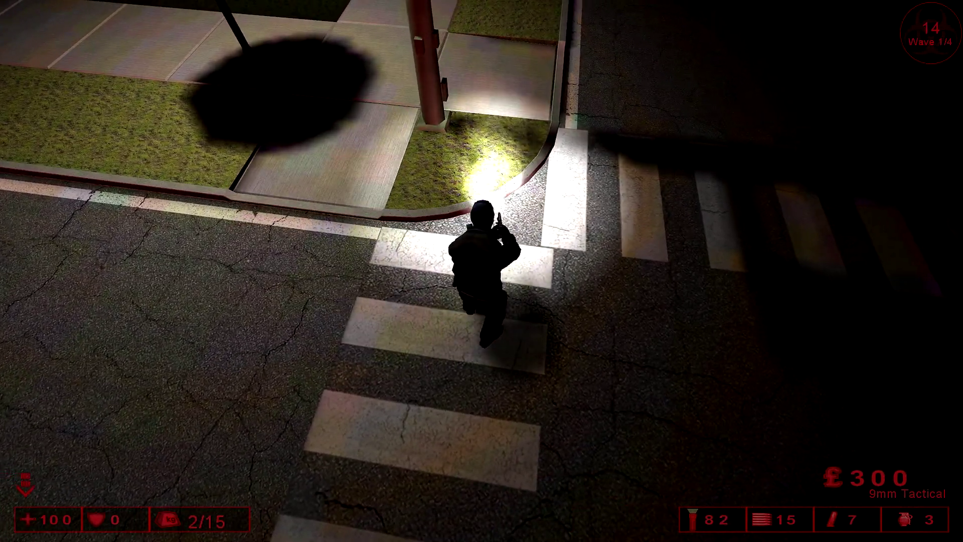
pyautogui.press('s')
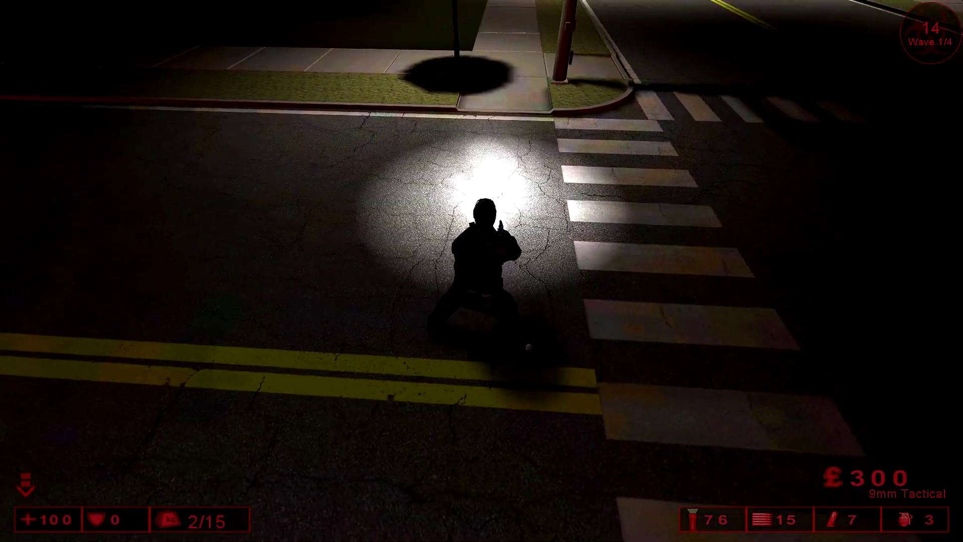
# Step: Cross the intersection by flashlight to the opposite street-lamp corner and step onto its sidewalk
pyautogui.press('w')
pyautogui.press('w')
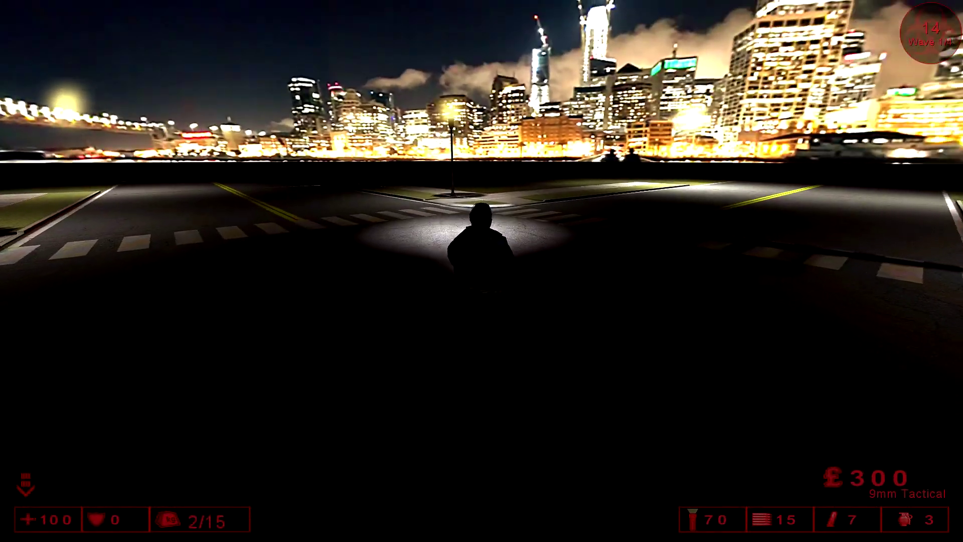
pyautogui.press('w')
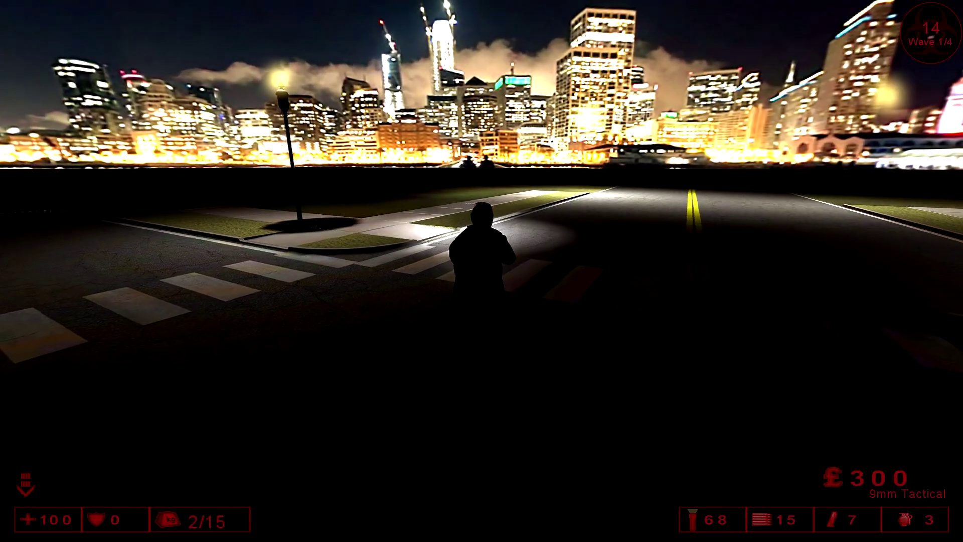
pyautogui.press('w')
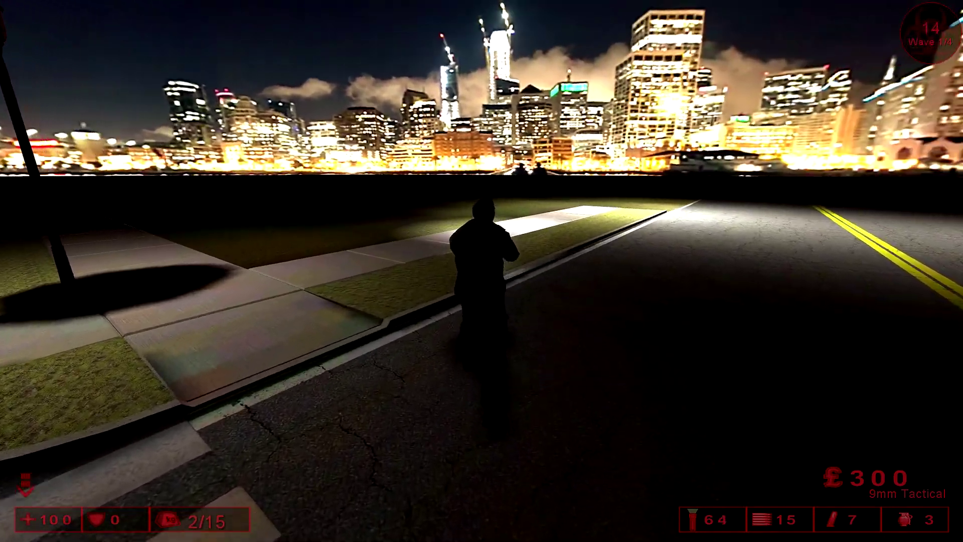
pyautogui.press('w')
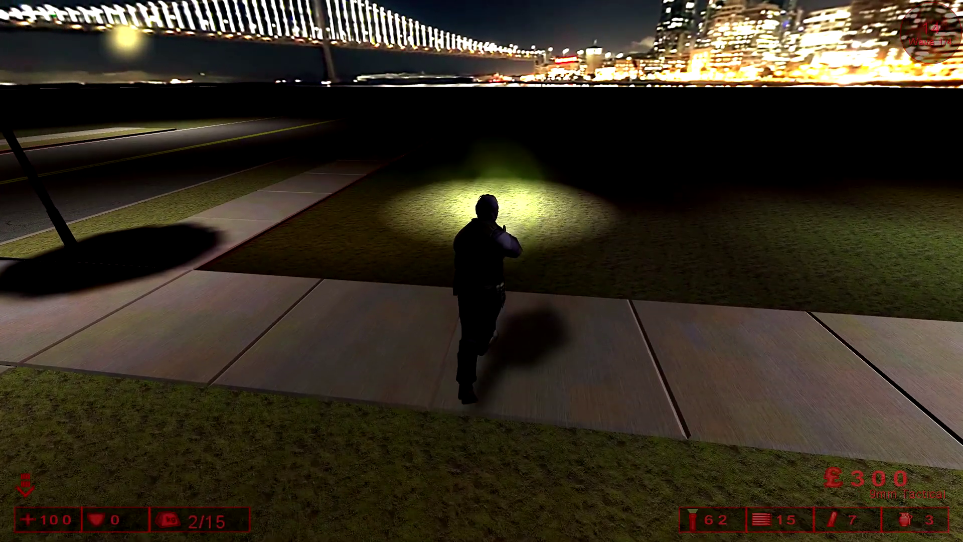
# Step: Walk over the corner lawn and along its sidewalk by flashlight, returning to the street-lamp corner
pyautogui.press('w')
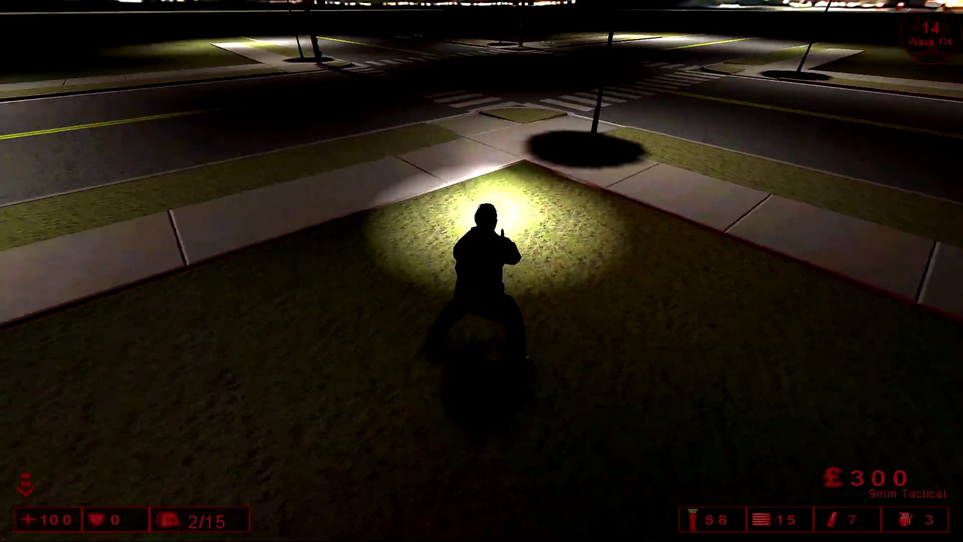
pyautogui.press('a')
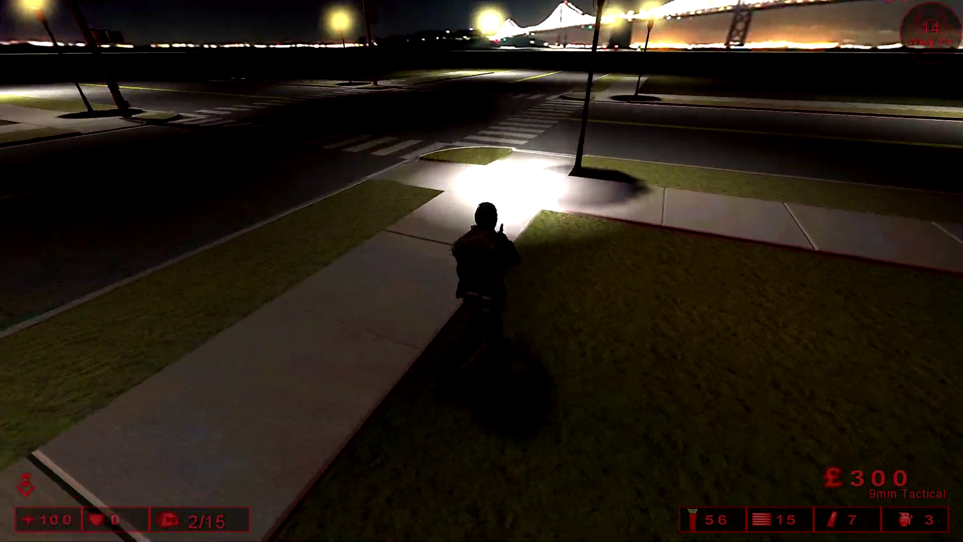
pyautogui.press('w')
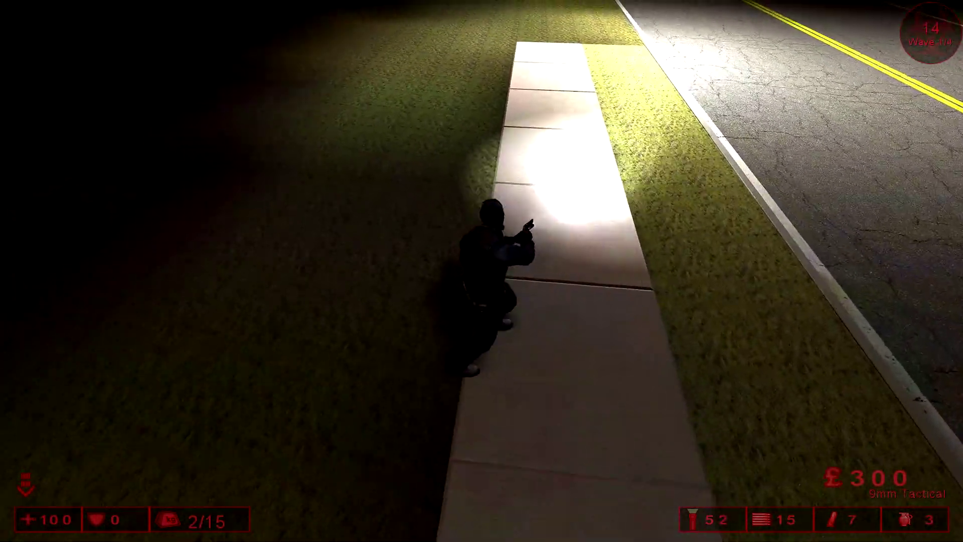
pyautogui.press('w')
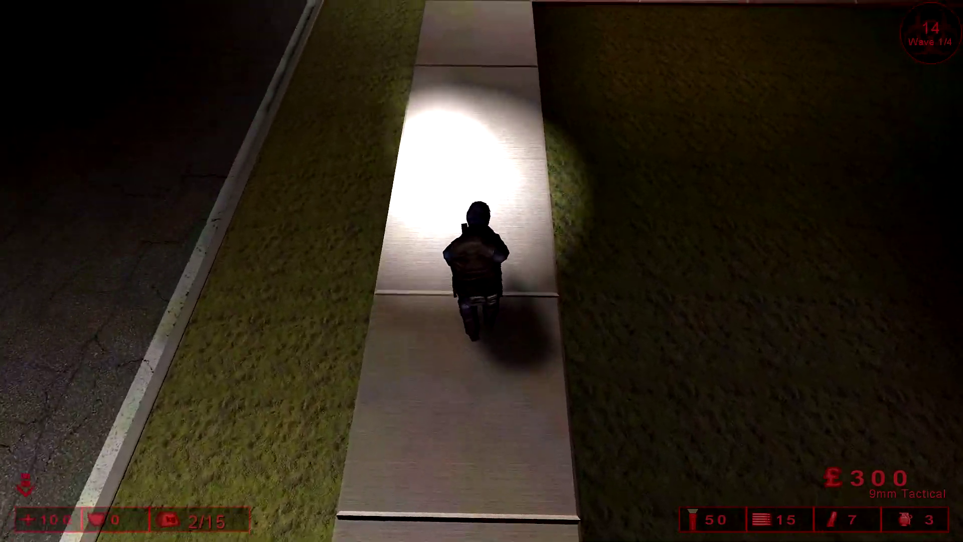
pyautogui.press('w')
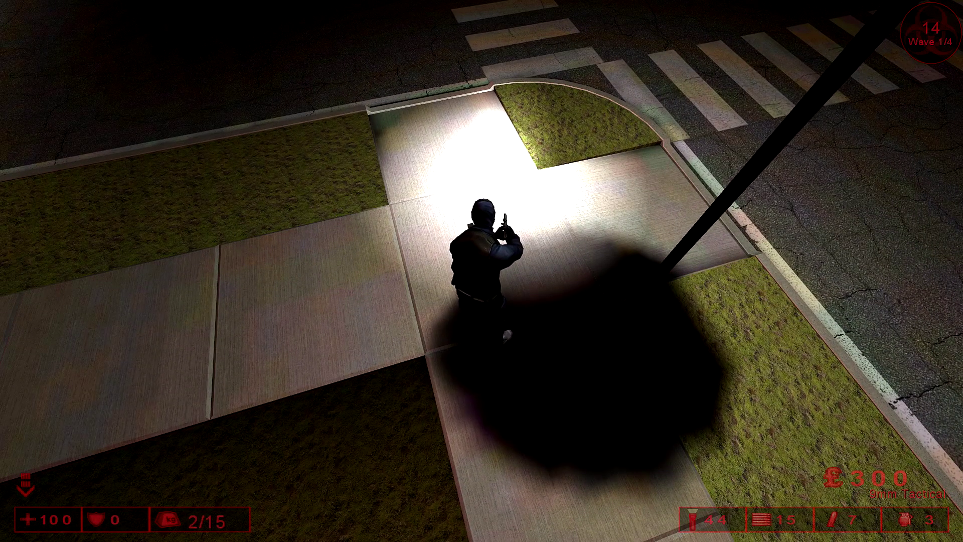
# Step: Examine the street-lamp corner's curb, grass and paving by flashlight from the adjoining road and crosswalk
pyautogui.press('d')
pyautogui.press('s')
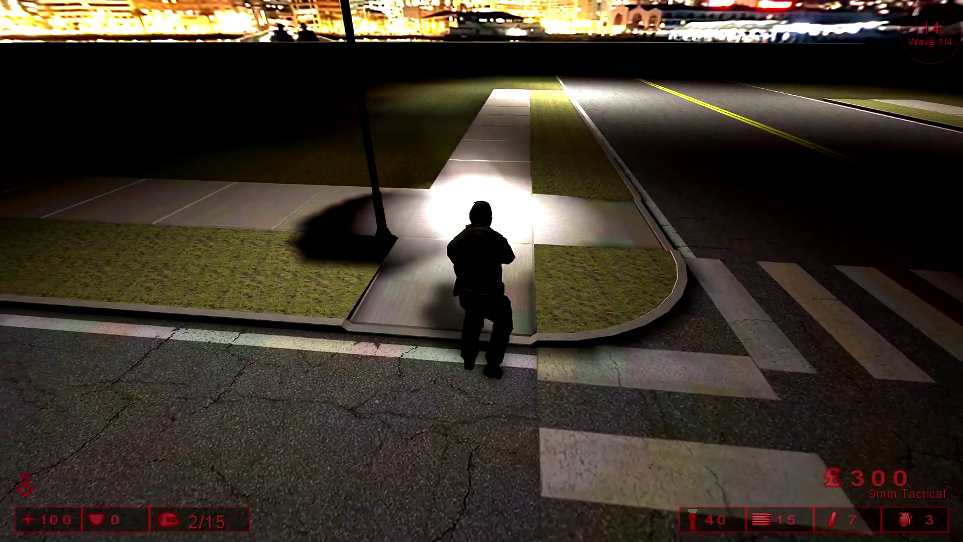
pyautogui.press('w')
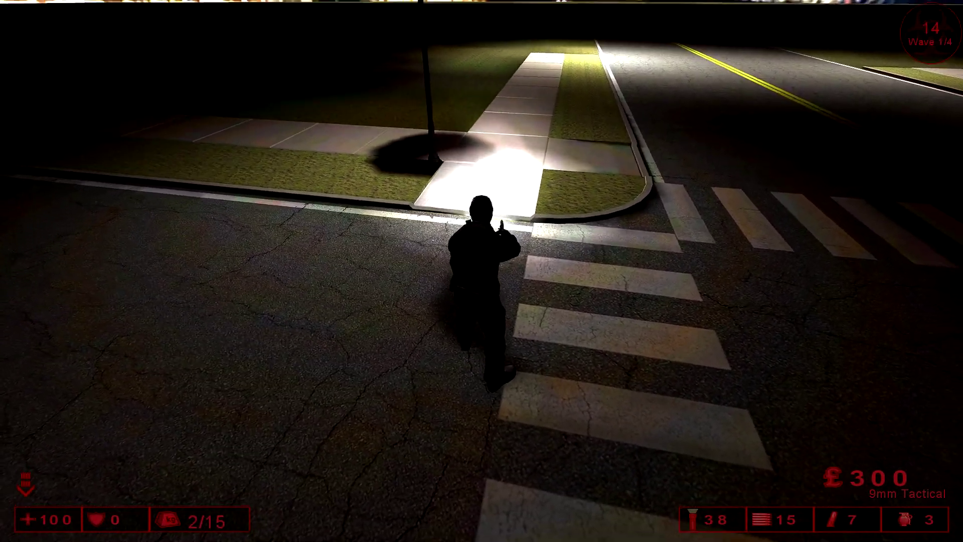
pyautogui.press('w')
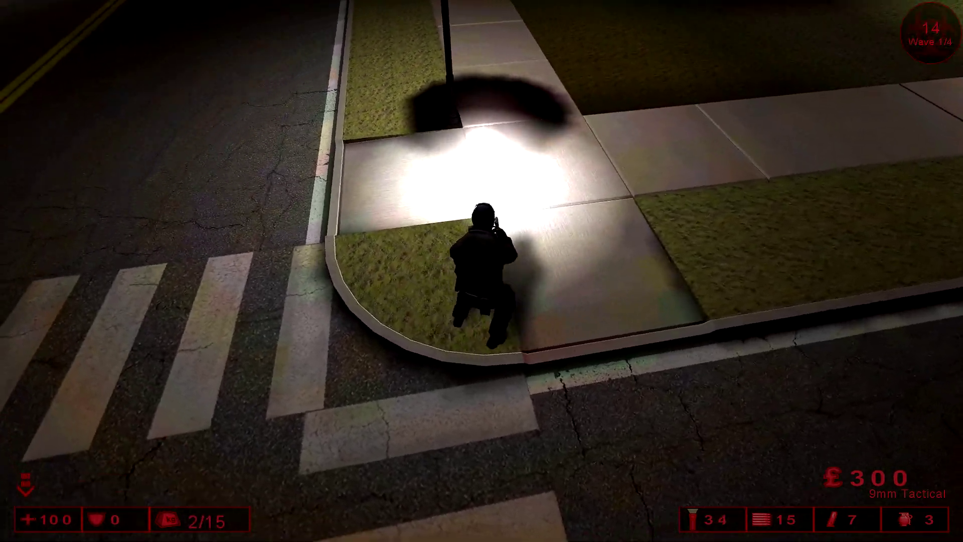
pyautogui.press('d')
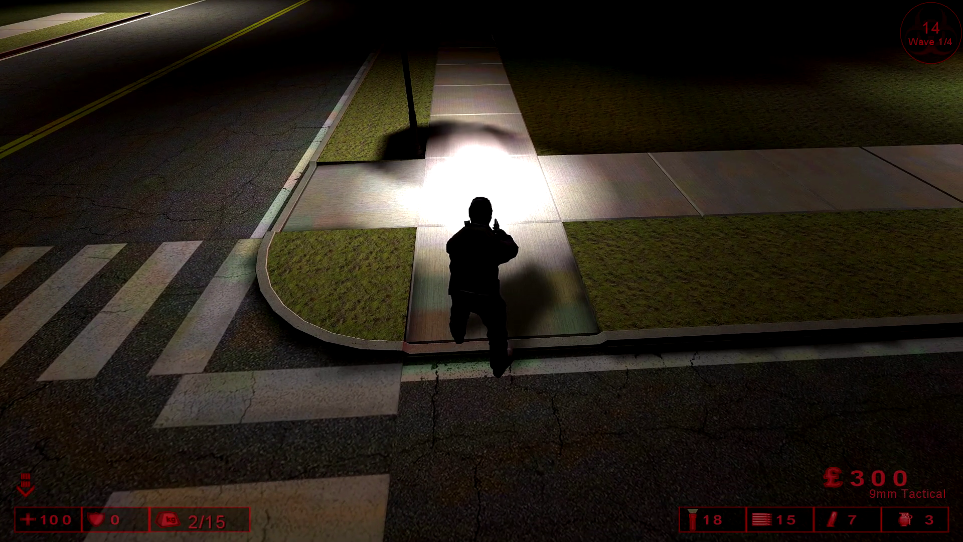
# Step: Switch off the flashlight and circle the street lamp to examine its round ground shadow from several sides
pyautogui.press('w')
pyautogui.press('f')
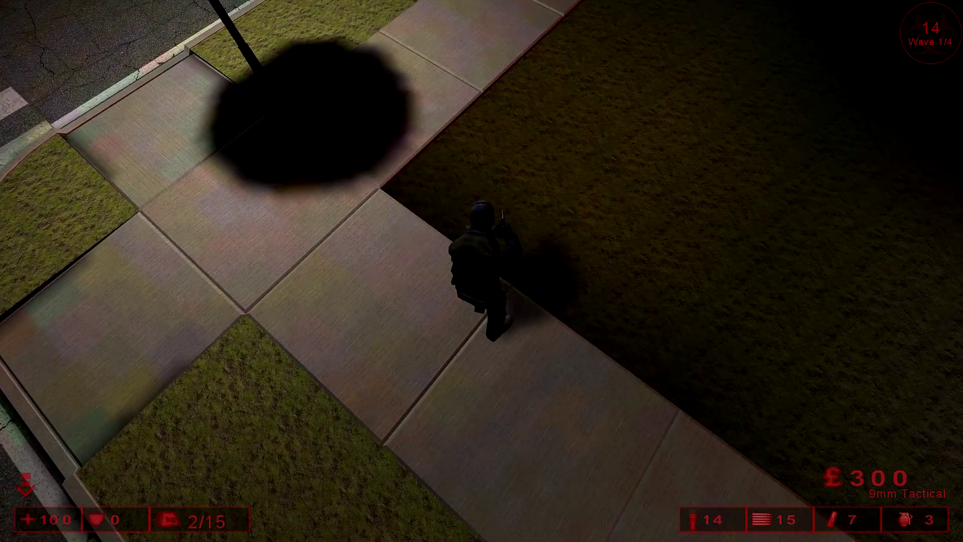
pyautogui.press('d')
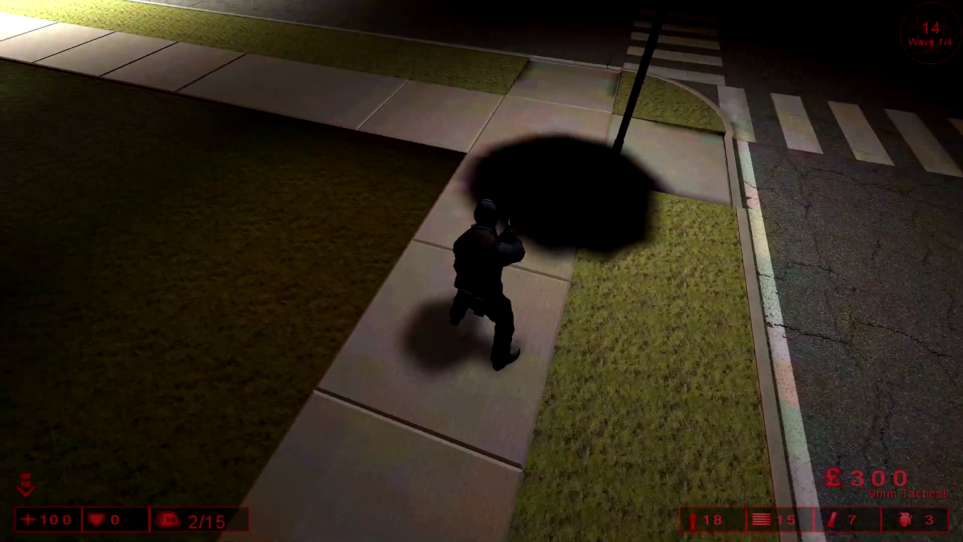
pyautogui.press('a')
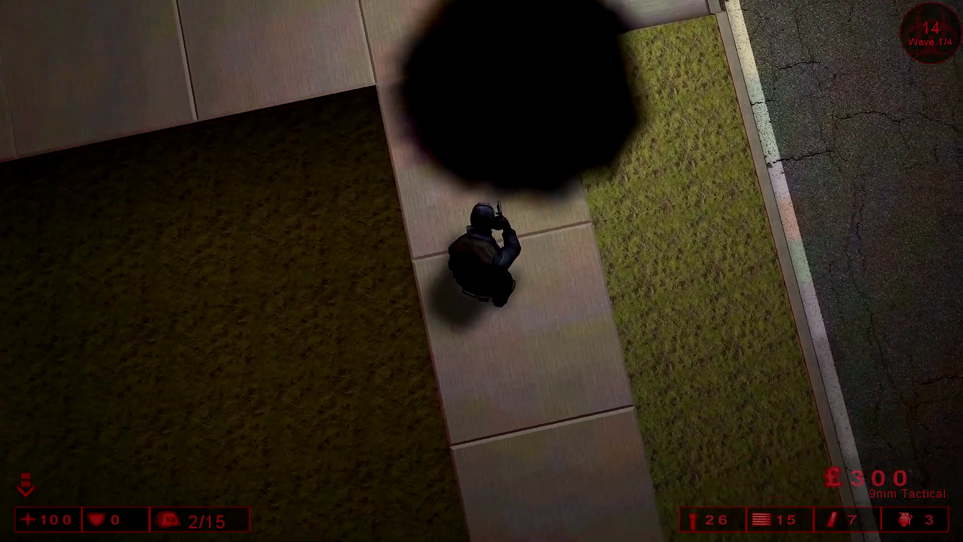
pyautogui.press('a')
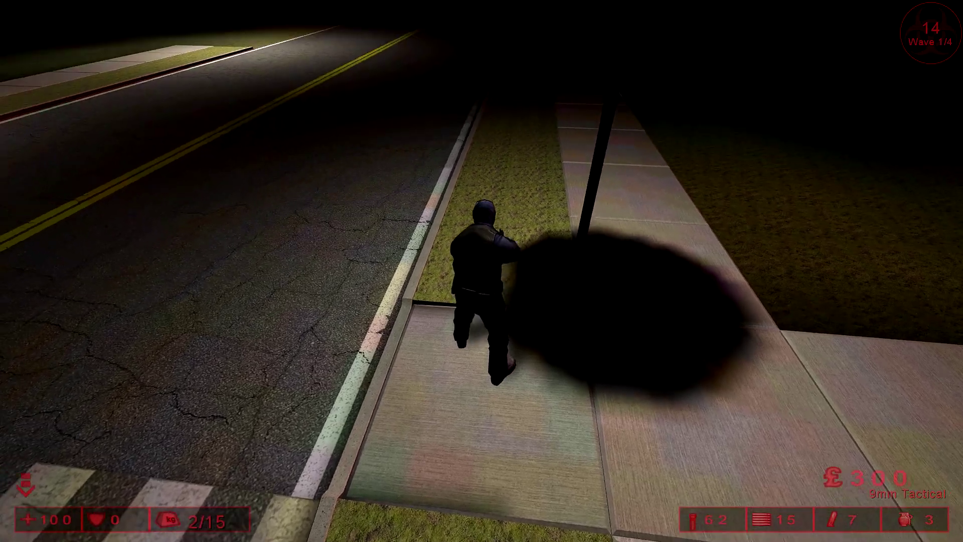
pyautogui.press('d')
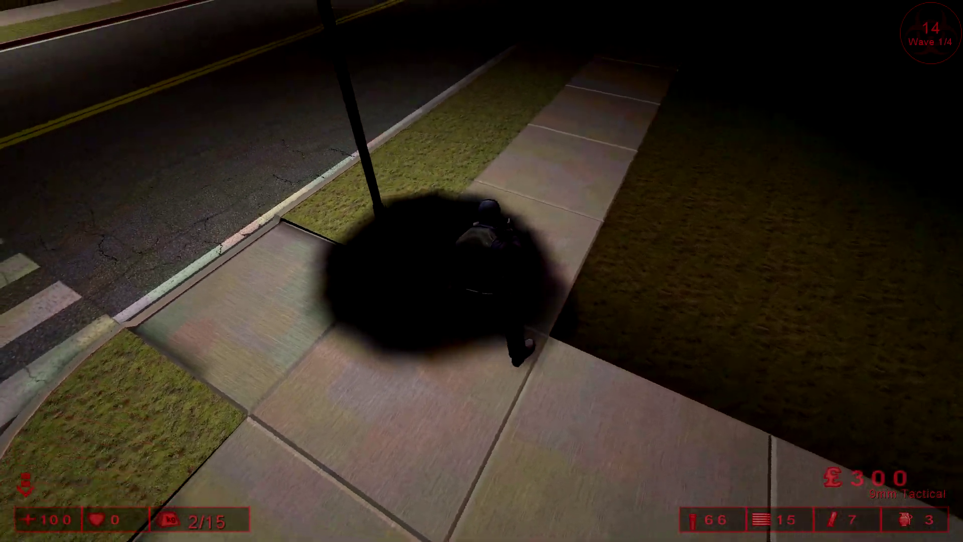
pyautogui.press('d')
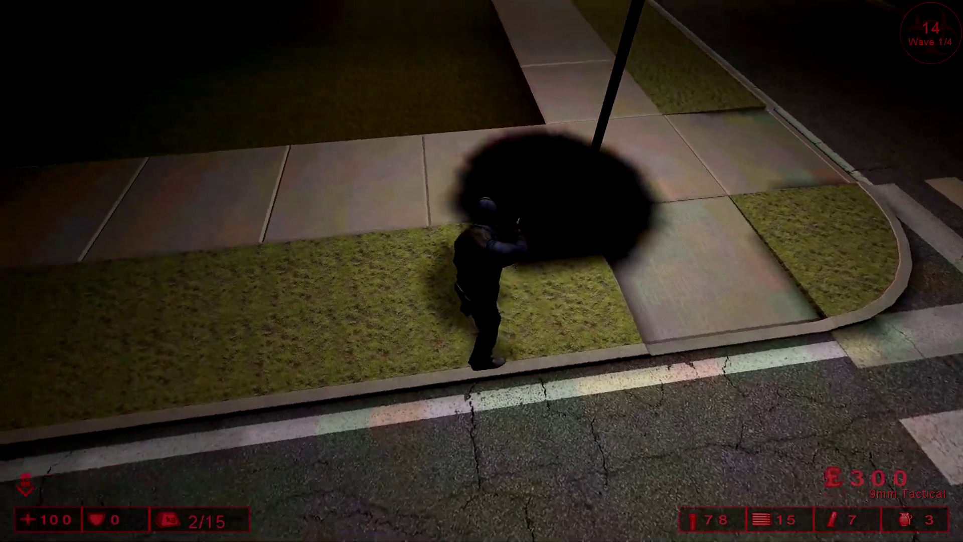
pyautogui.press('d')
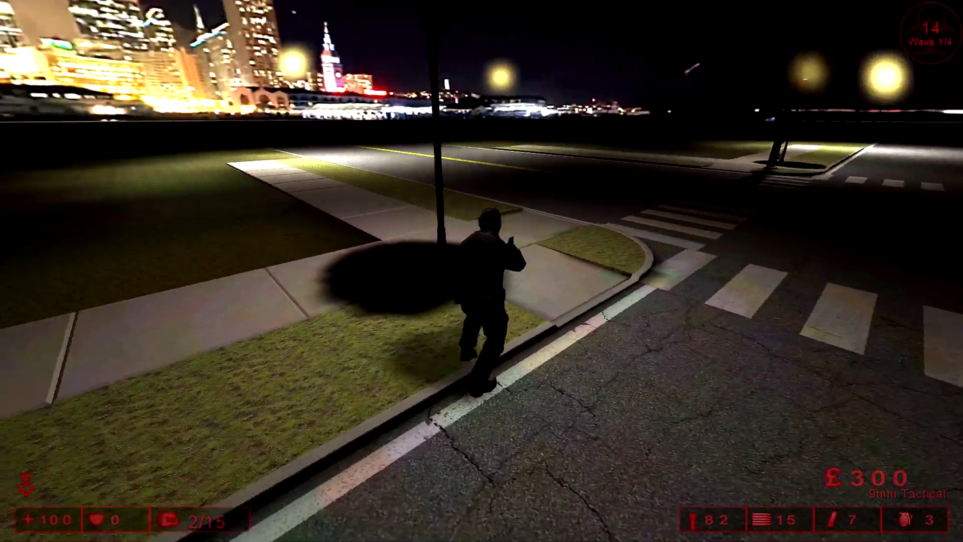
pyautogui.press('w')
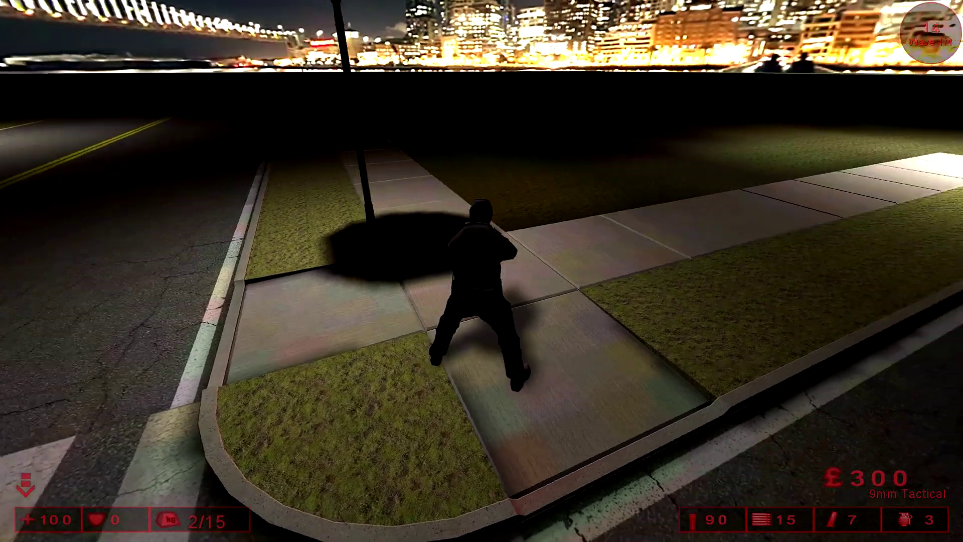
# Step: Walk through the dark centre of the intersection without the flashlight to survey the street lamps, crosswalks and skyline
pyautogui.press('w')
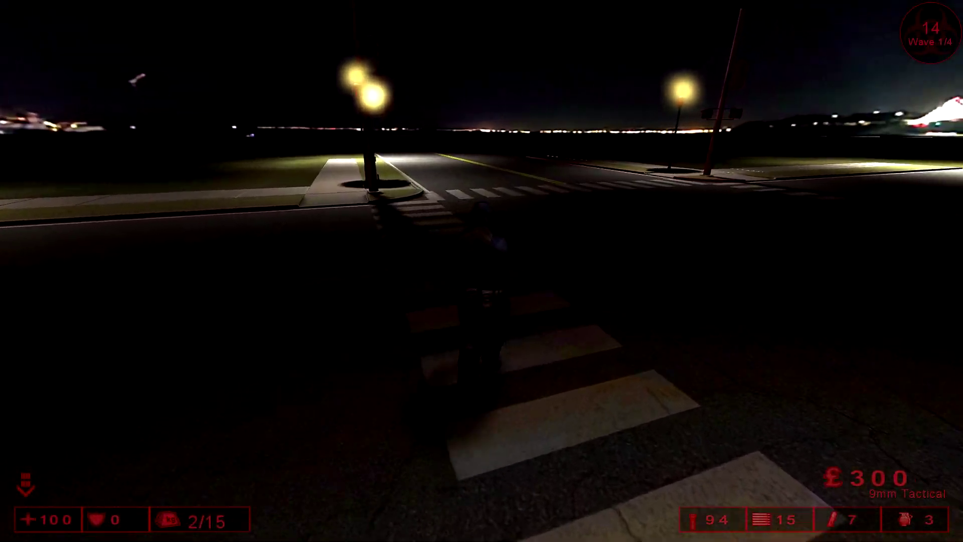
pyautogui.press('w')
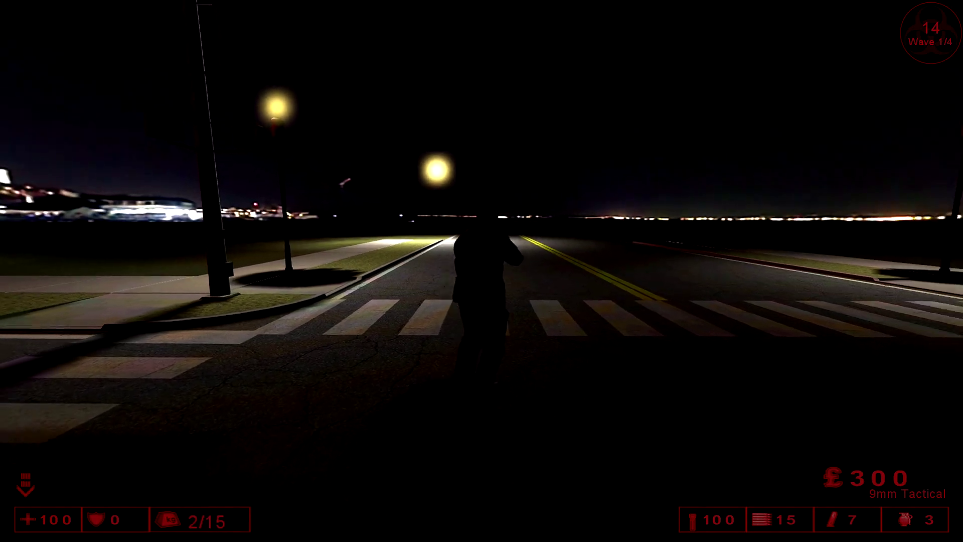
pyautogui.press('w')
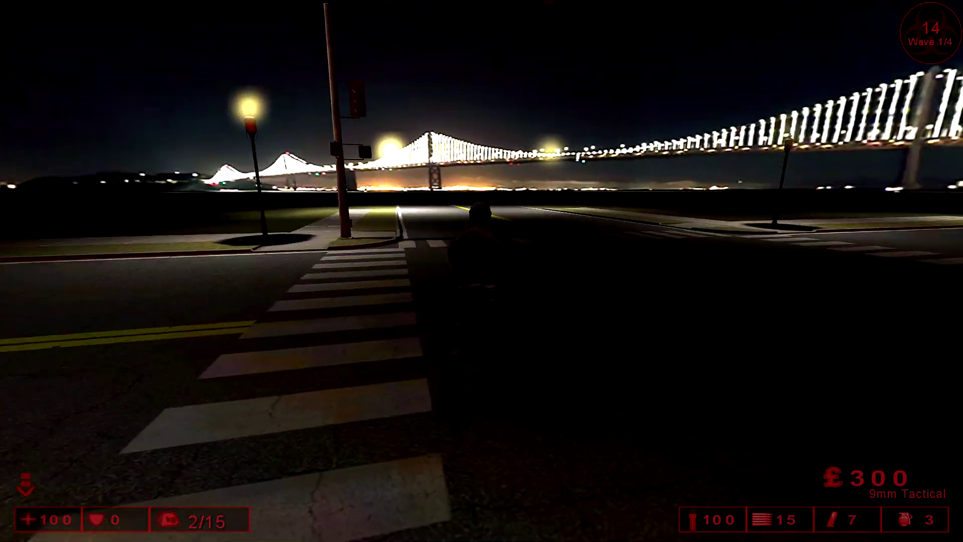
pyautogui.press('w')
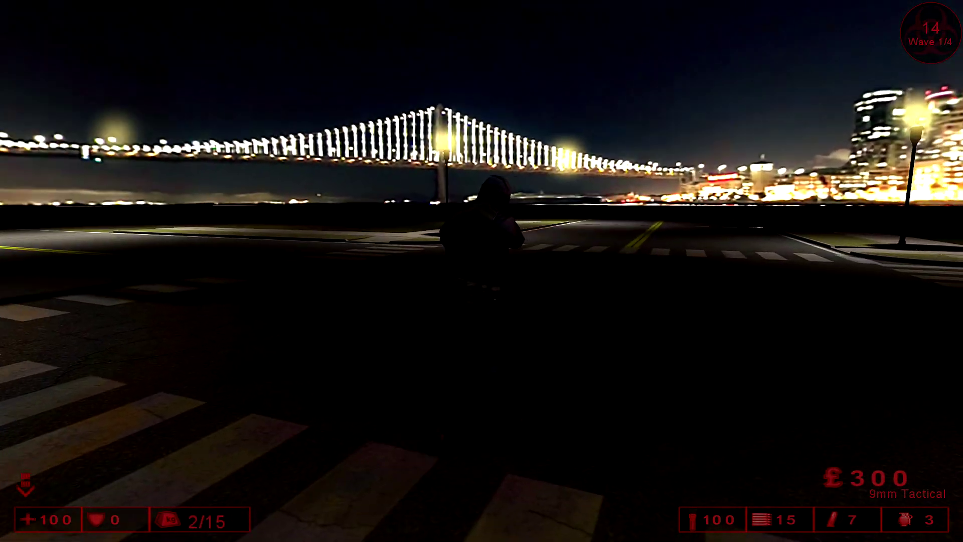
pyautogui.press('w')
pyautogui.press('d')
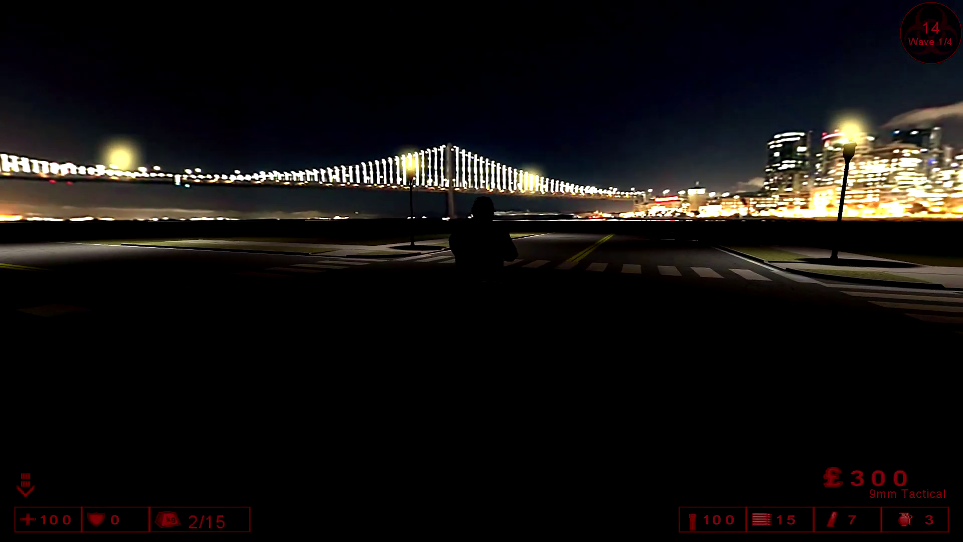
# Step: Change to first-person view and inspect the curved curb and grass at the base of a traffic-light pole
pyautogui.press('w')
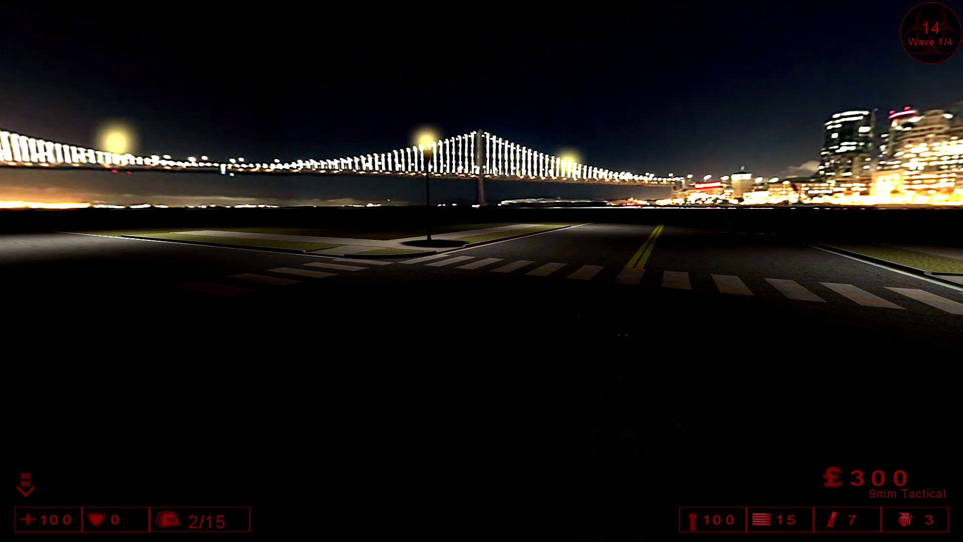
pyautogui.press('w')
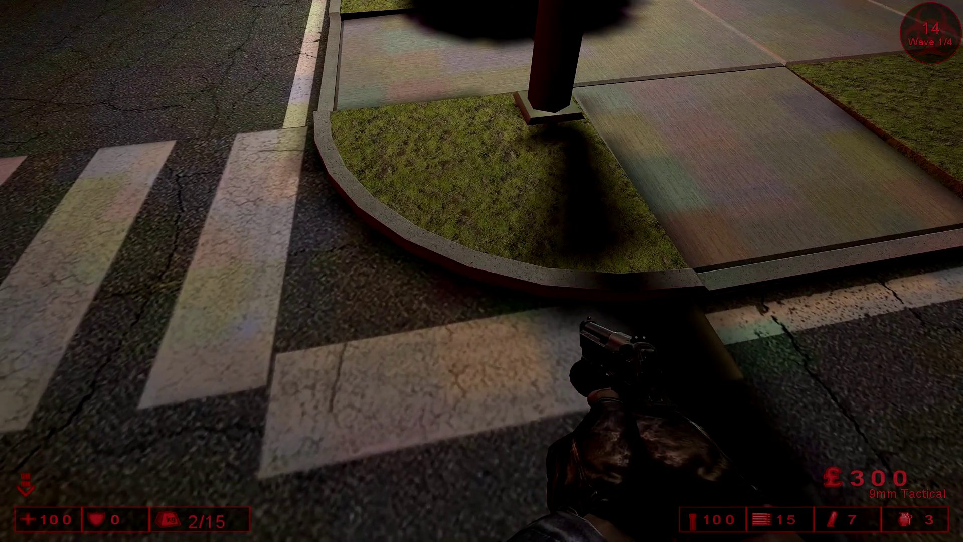
pyautogui.press('w')
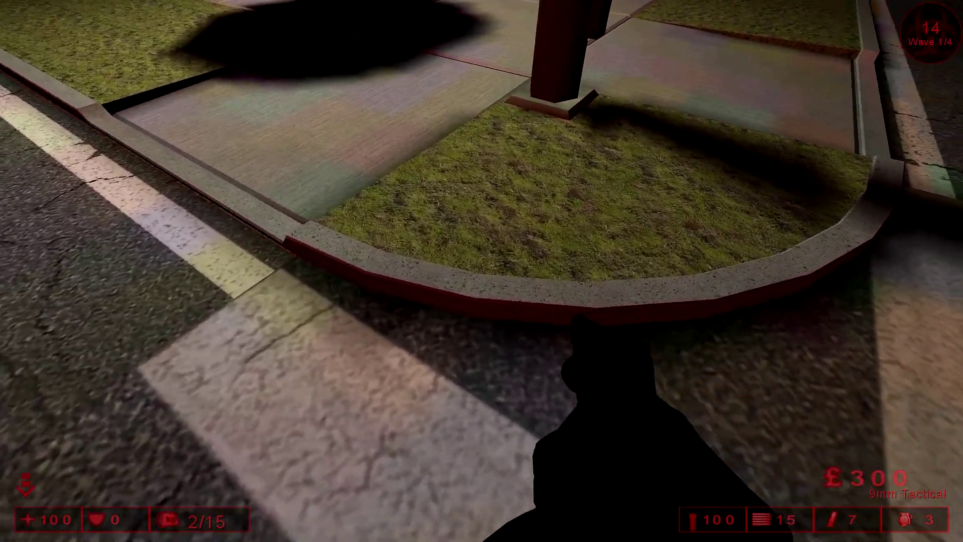
pyautogui.press('s')
pyautogui.press('w')
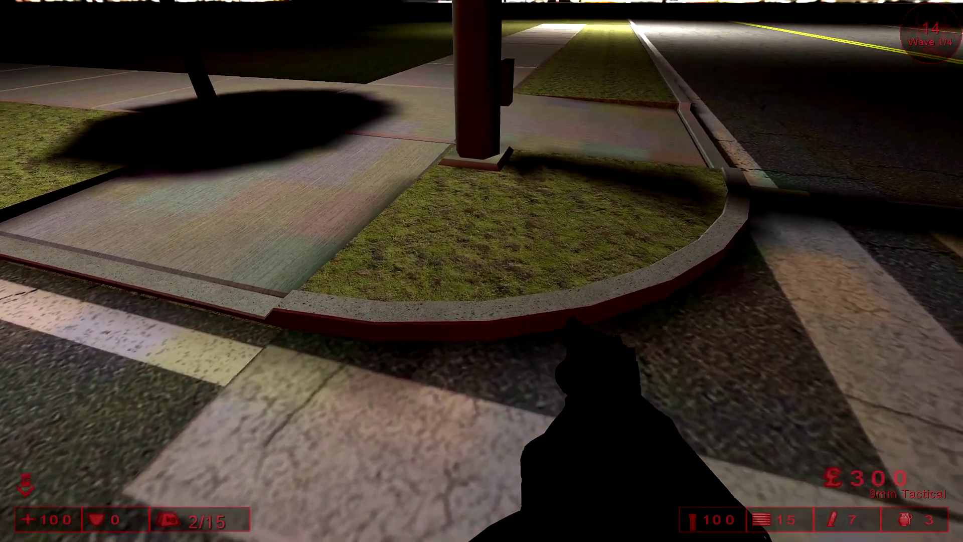
# Step: Walk around the traffic-light corners and crosswalks to compare their curbs, grass patches and pole shadows without the flashlight
pyautogui.press('d')
pyautogui.moveTo(481, 271)
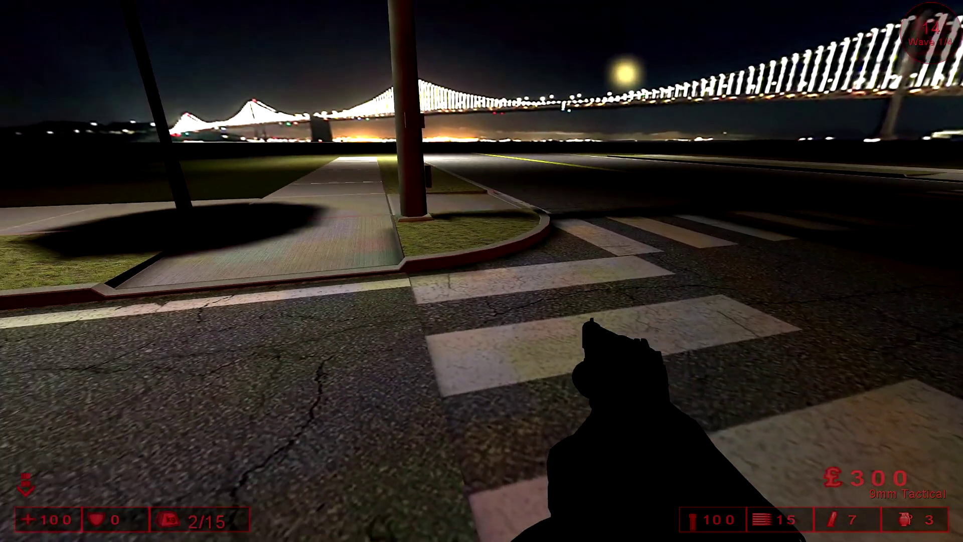
pyautogui.press('w')
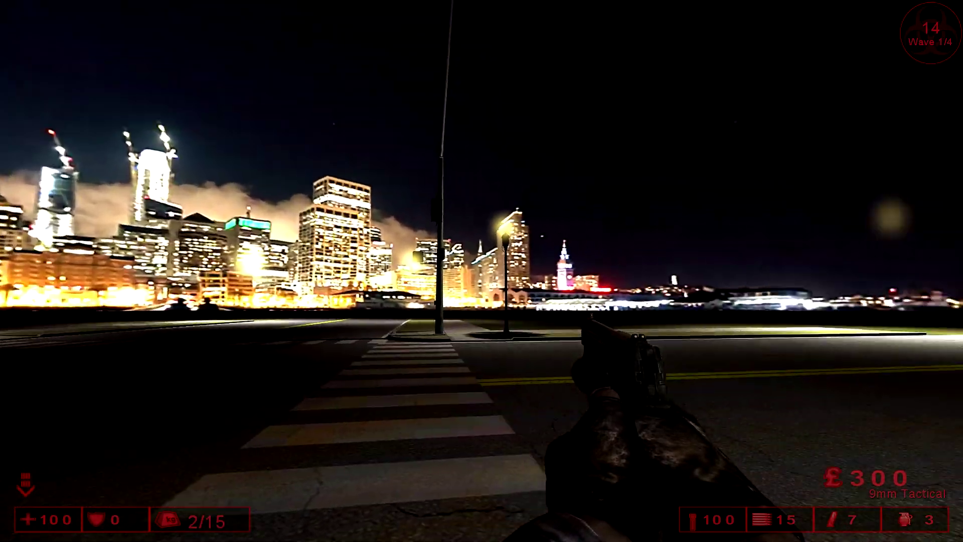
pyautogui.press('d')
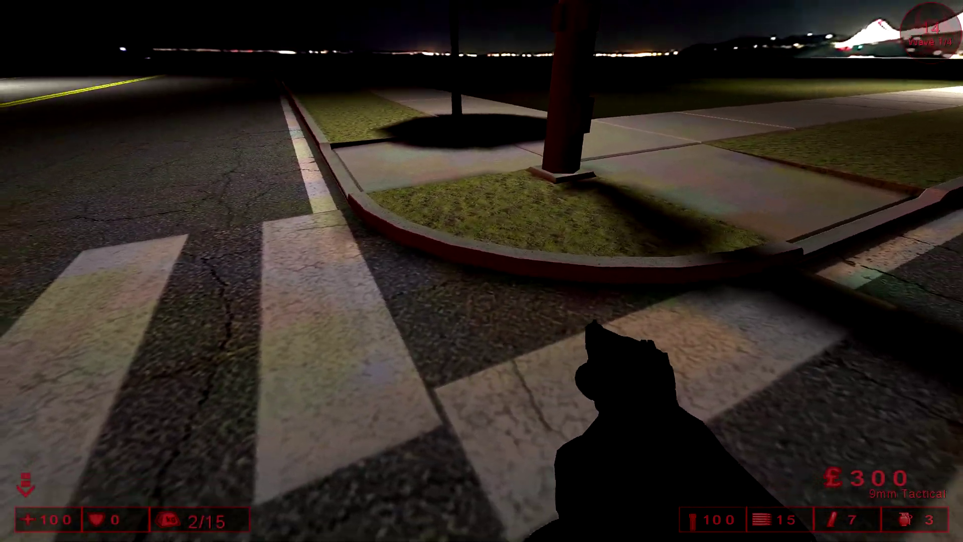
pyautogui.press('w')
pyautogui.press('d')
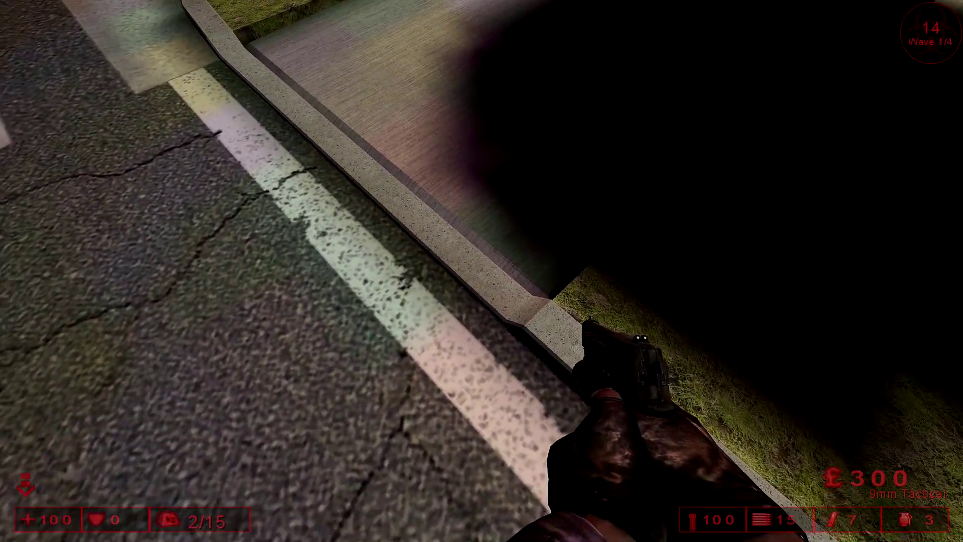
# Step: Examine the edge of a street lamp's shadow across the sidewalk, grass and curb, aiming the pistol from the road
pyautogui.press('a')
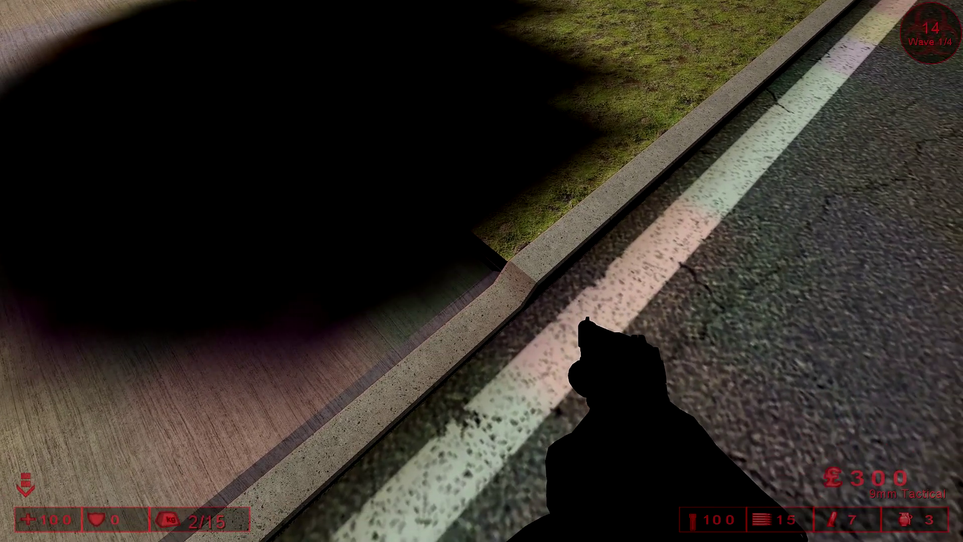
pyautogui.rightClick(481, 270)
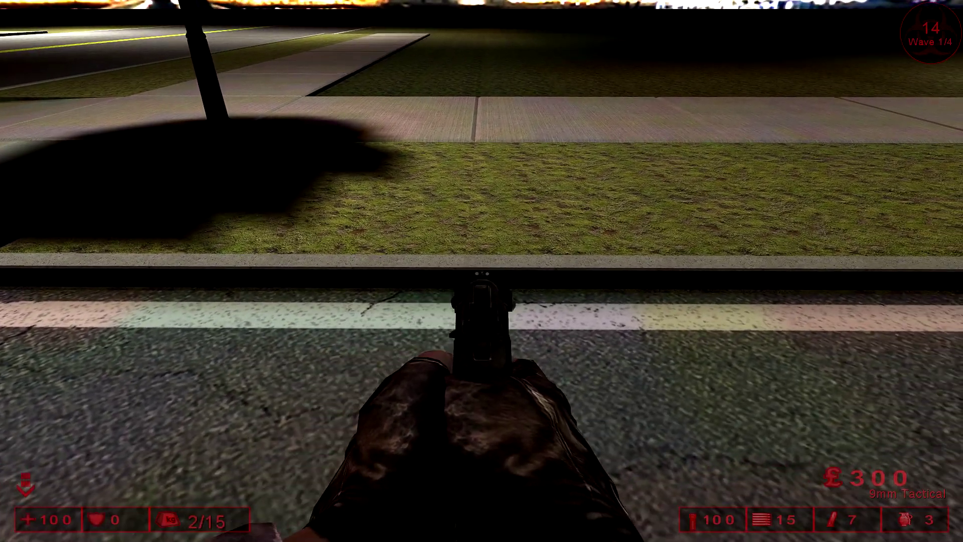
pyautogui.press('w')
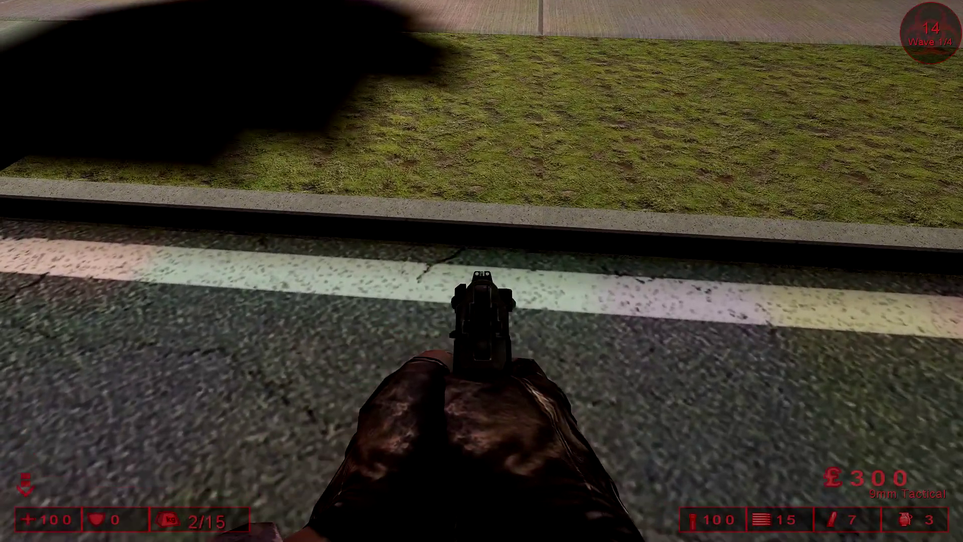
pyautogui.press('w')
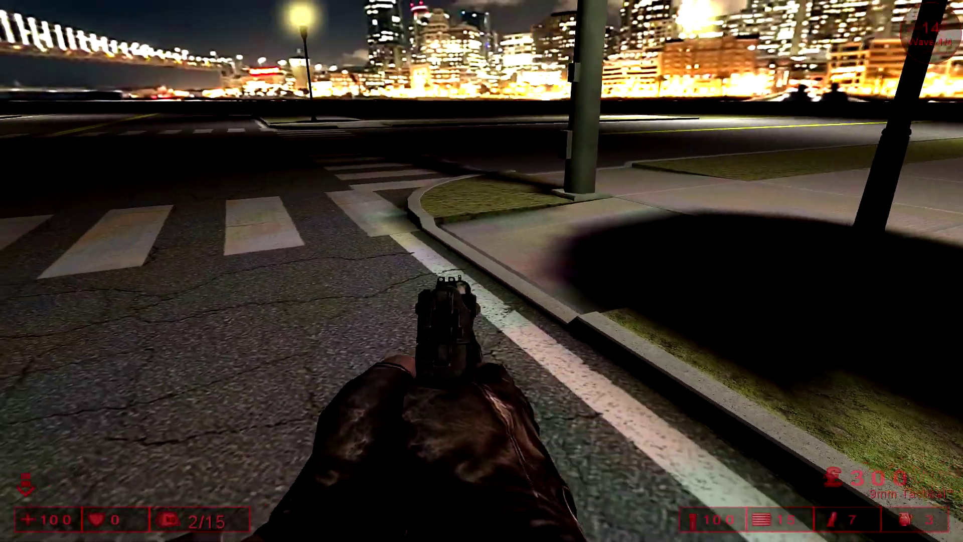
pyautogui.press('w')
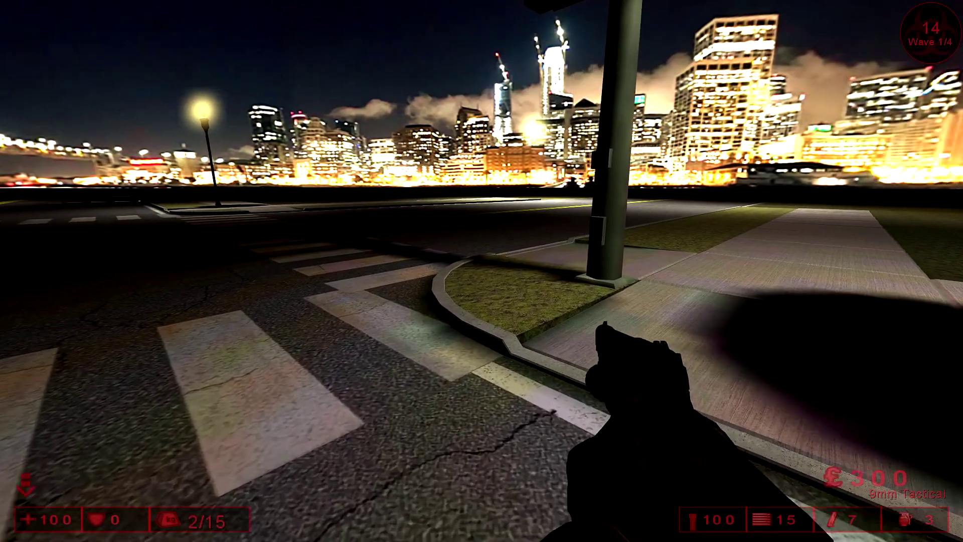
# Step: Cross the dark intersection to the street lamp on the far corner and inspect its glowing head and round ground shadow
pyautogui.press('w')
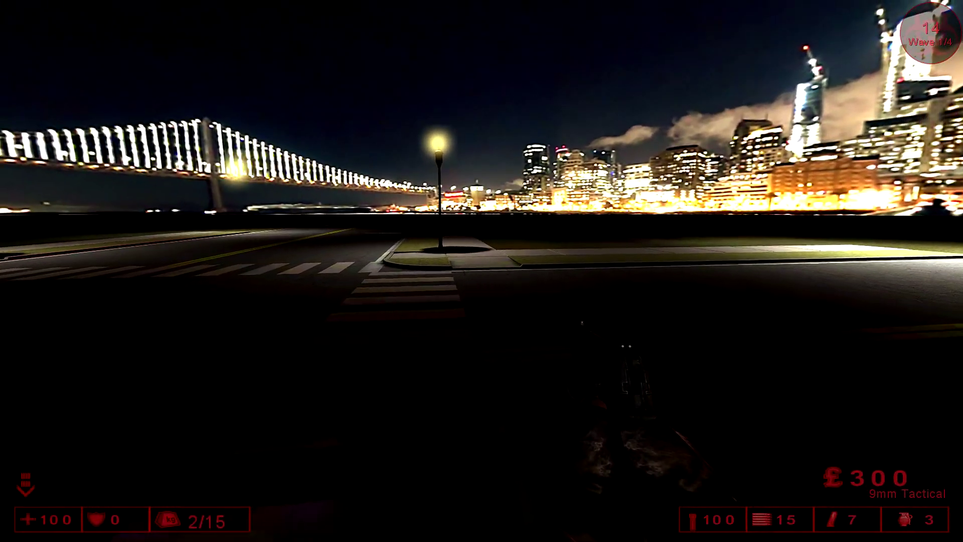
pyautogui.press('w')
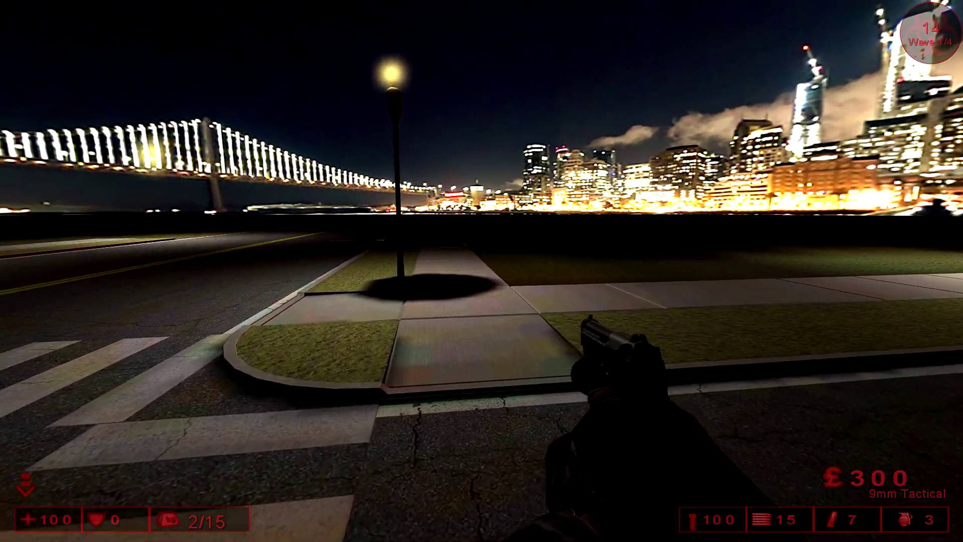
pyautogui.press('w')
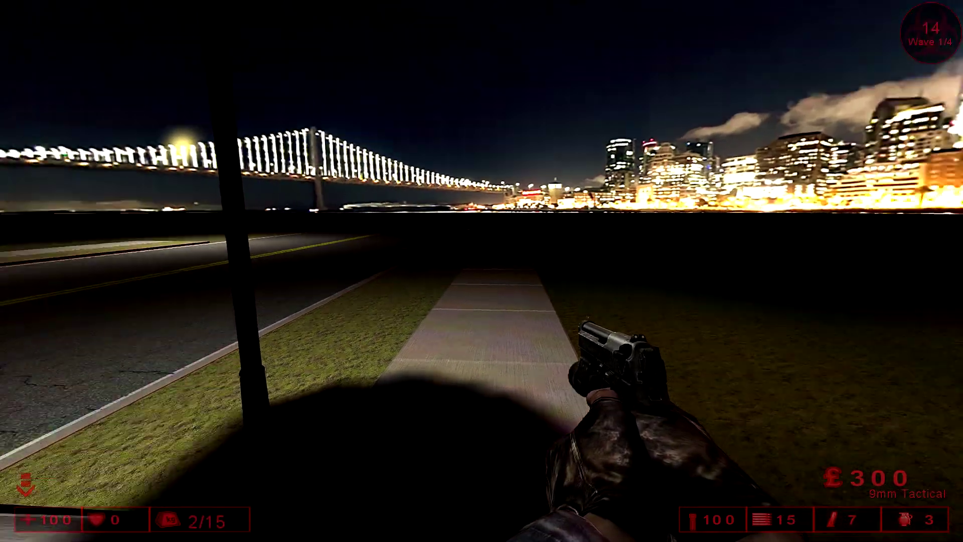
pyautogui.press('a')
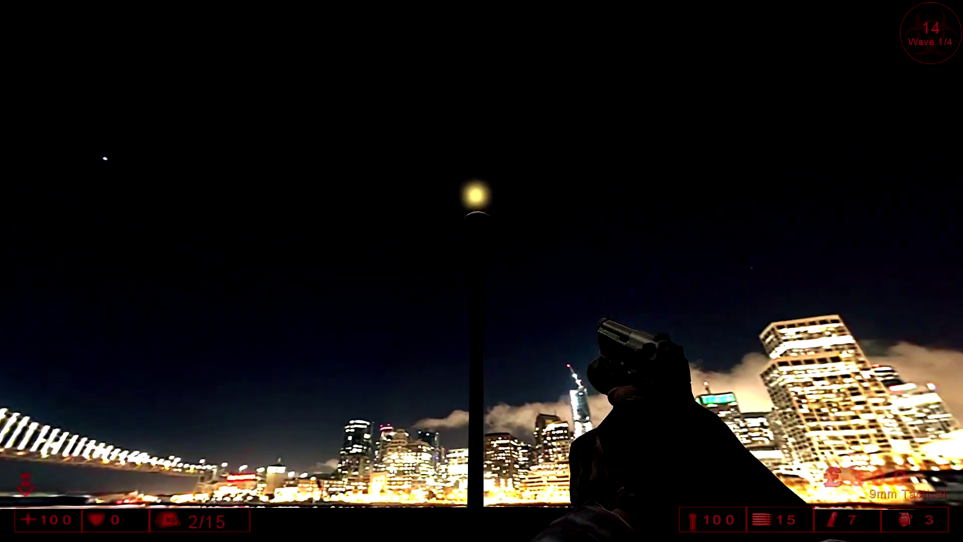
pyautogui.press('s')
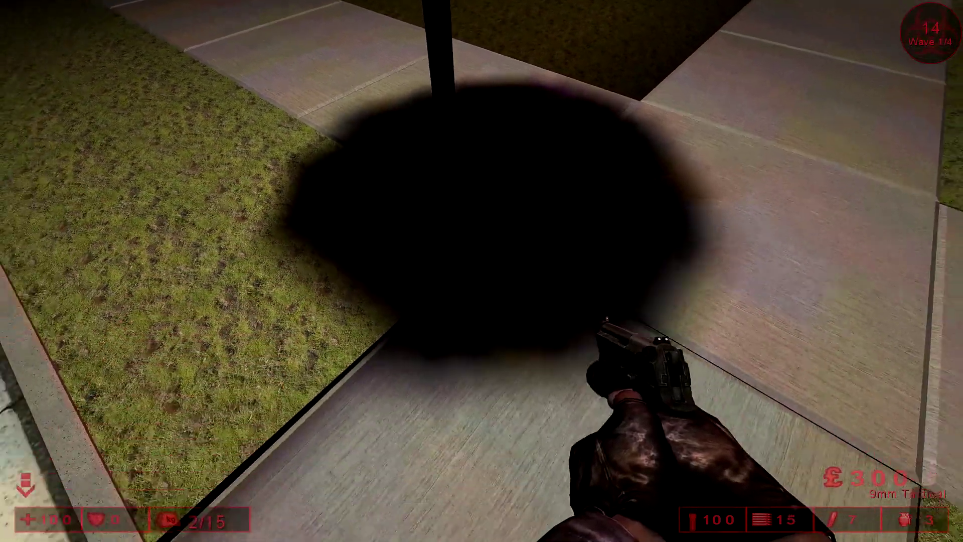
pyautogui.press('s')
pyautogui.press('w')
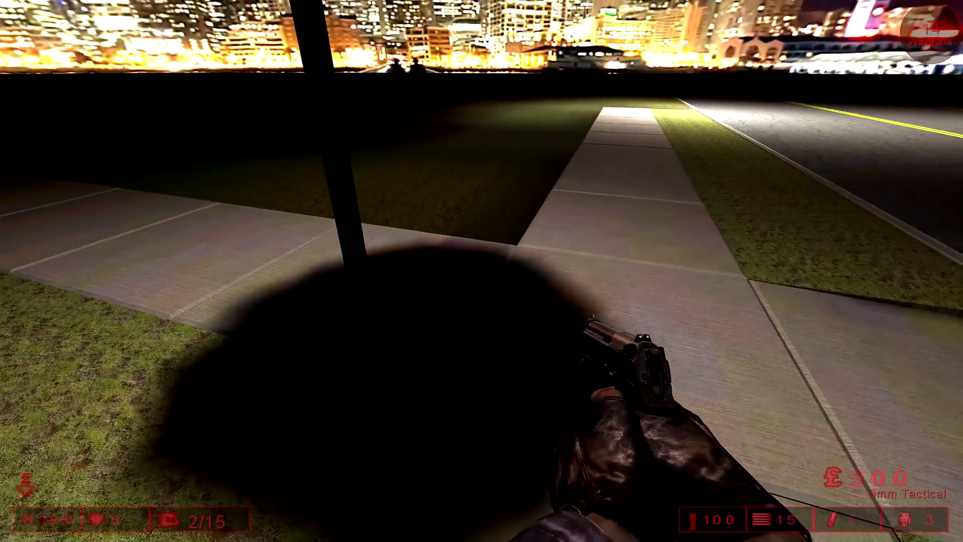
# Step: Approach a street lamp across the crosswalk while looking up to inspect the glow above its head
pyautogui.press('w')
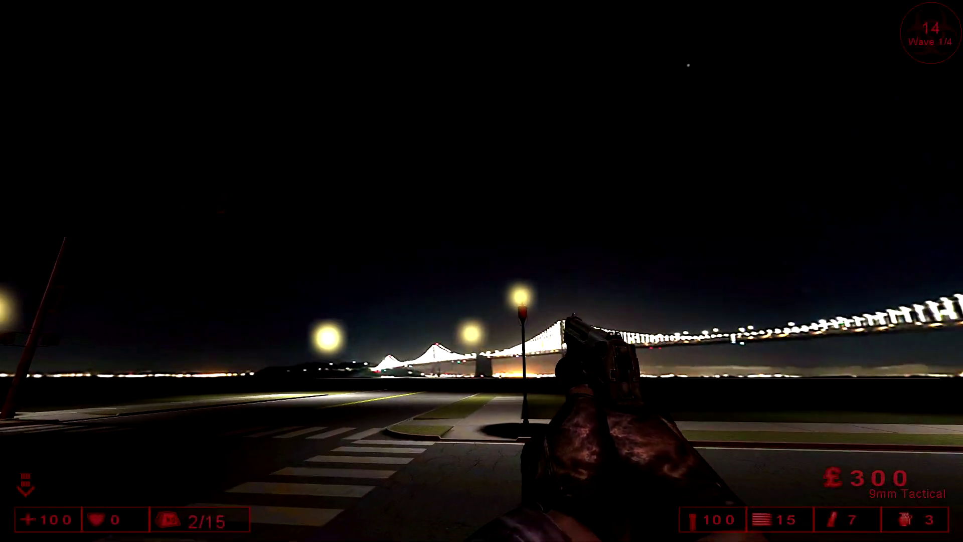
pyautogui.press('w')
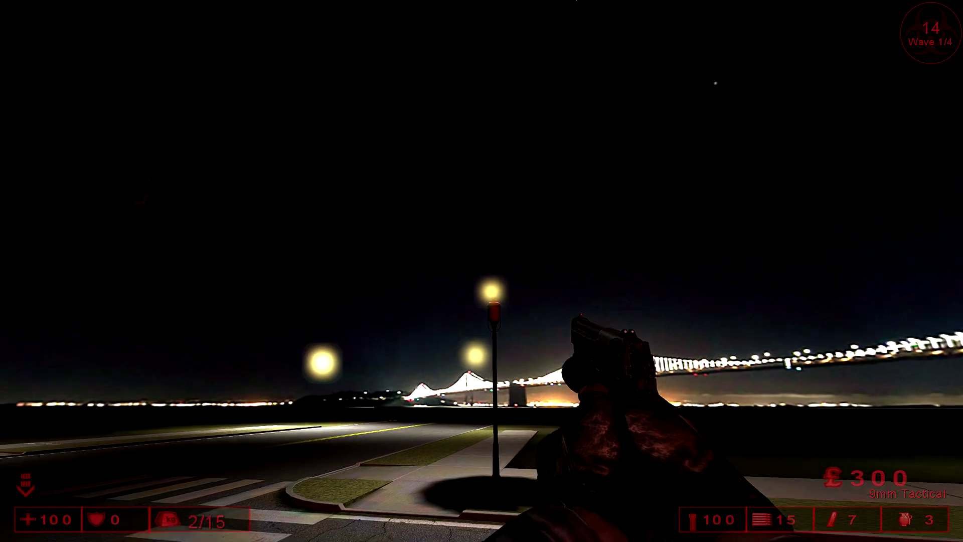
pyautogui.press('w')
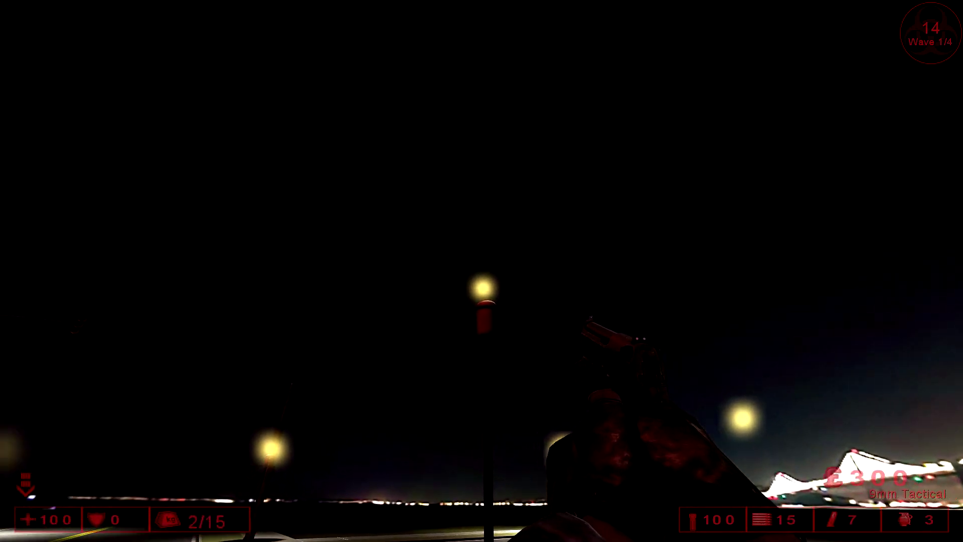
pyautogui.press('w')
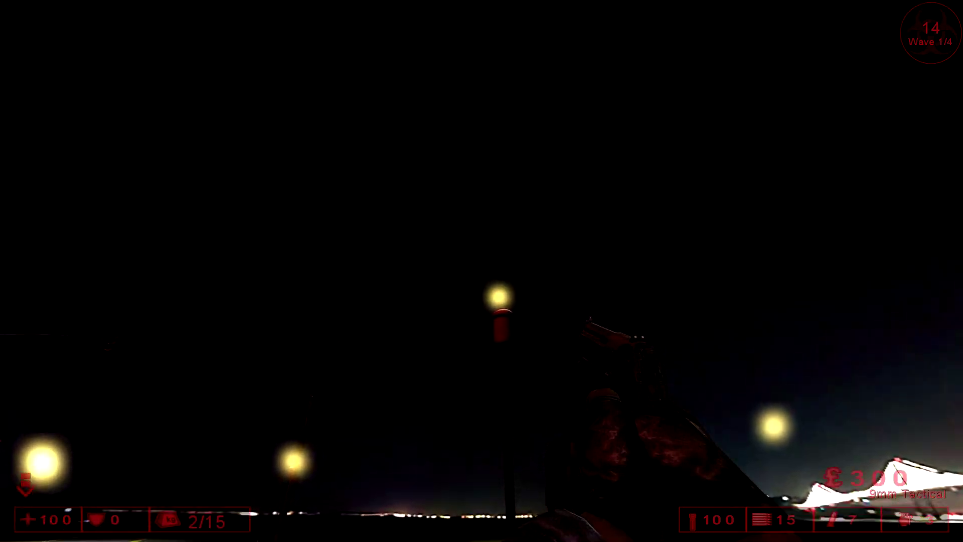
# Step: Back away down the road and return along the sidewalk to compare the street lamps' glows from different distances
pyautogui.press('s')
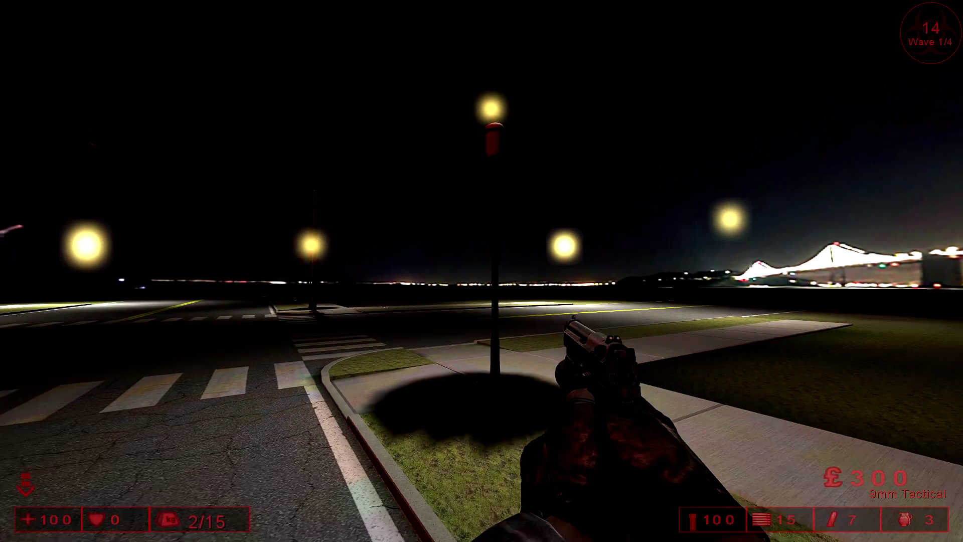
pyautogui.press('s')
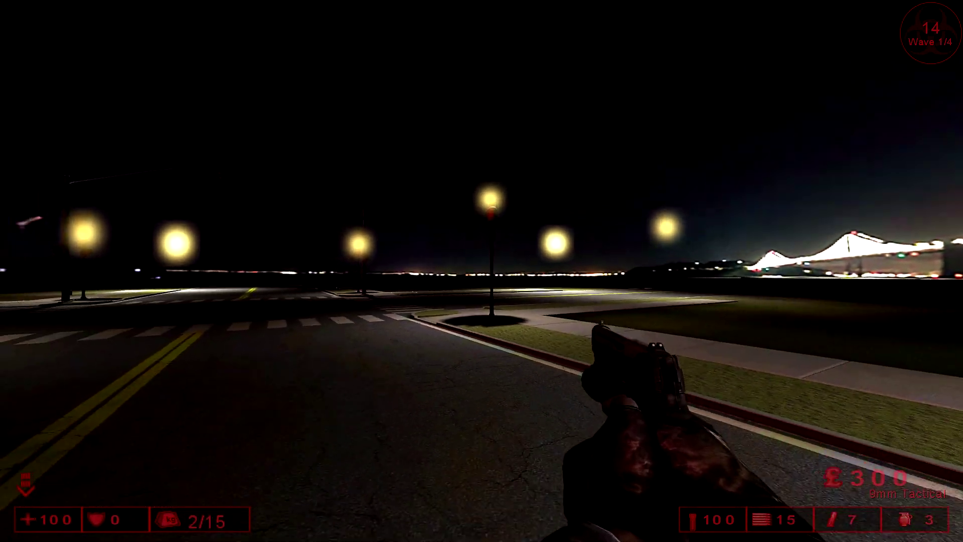
pyautogui.press('s')
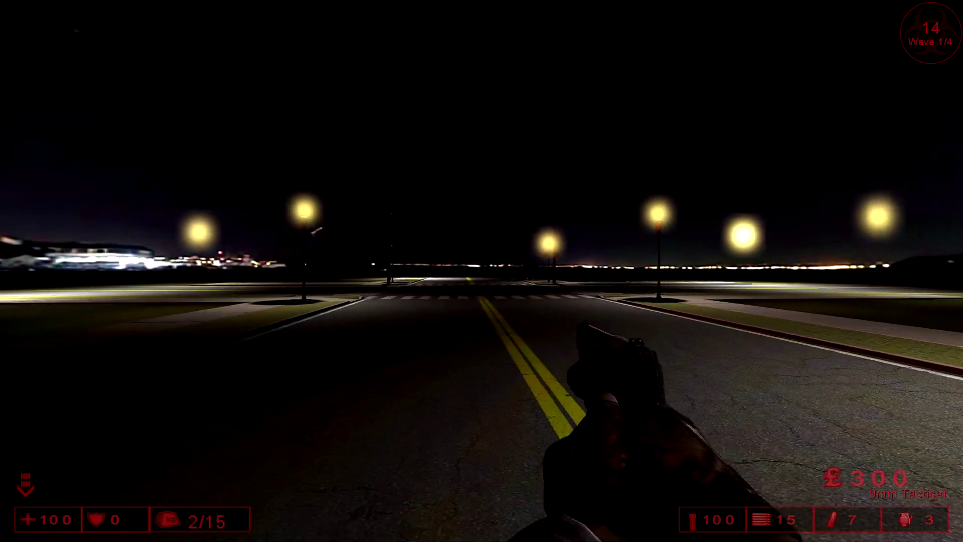
pyautogui.press('d')
pyautogui.press('w')
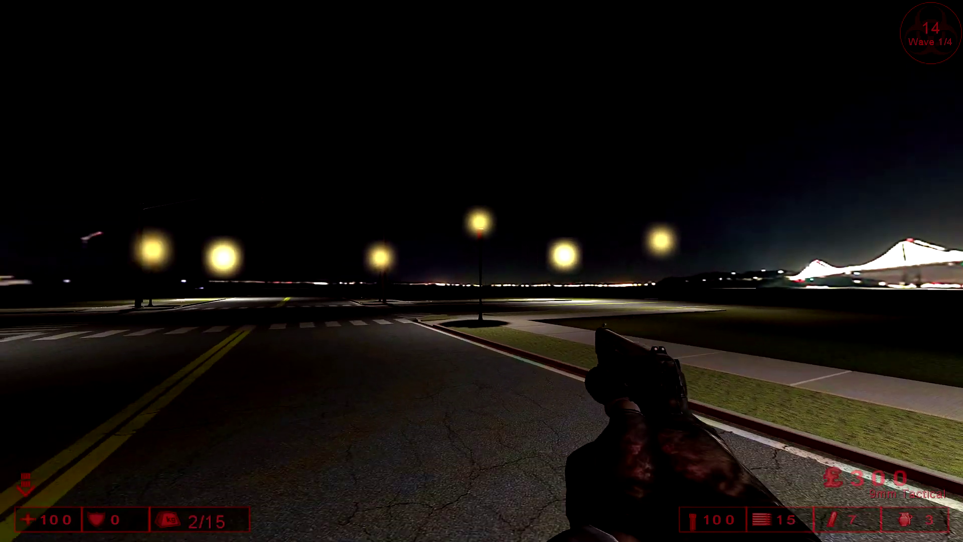
pyautogui.press('w')
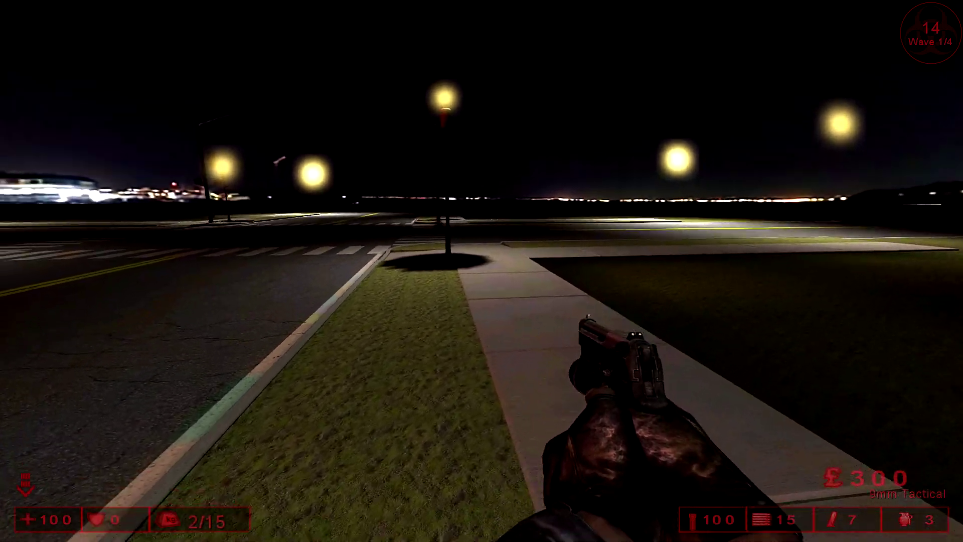
pyautogui.press('w')
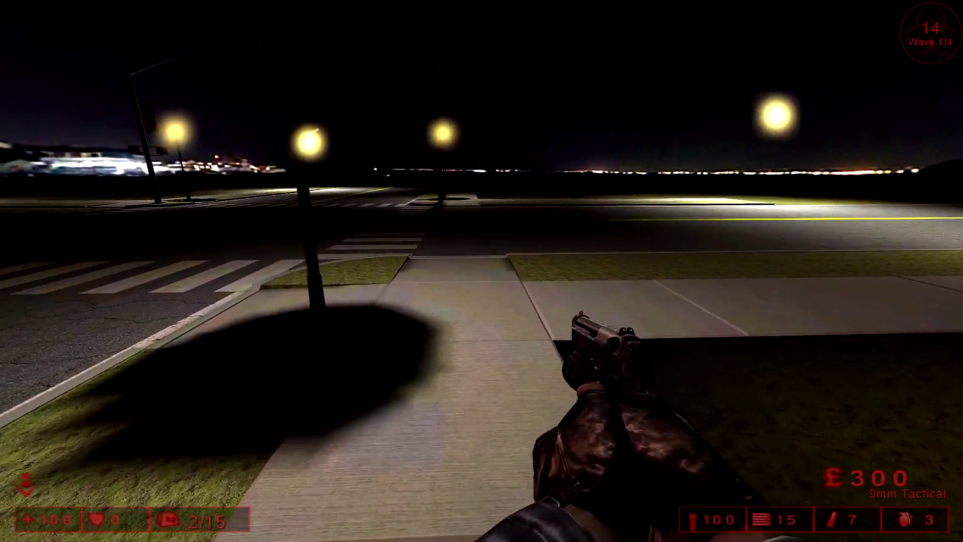
# Step: Toggle the flashlight on and off, and walk the crosswalks between corners to survey the lamp shadows and dark road centre
pyautogui.press('f')
pyautogui.press('f')
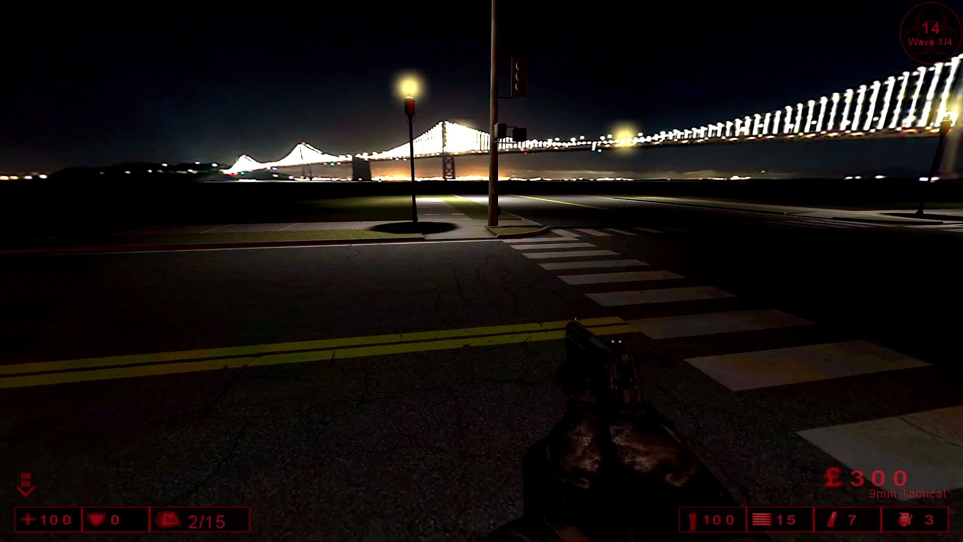
pyautogui.press('w')
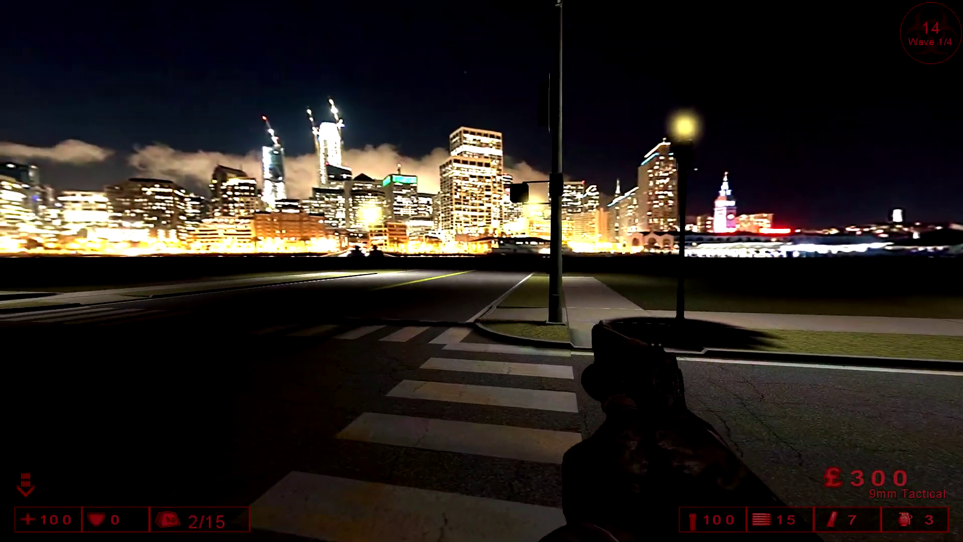
pyautogui.press('w')
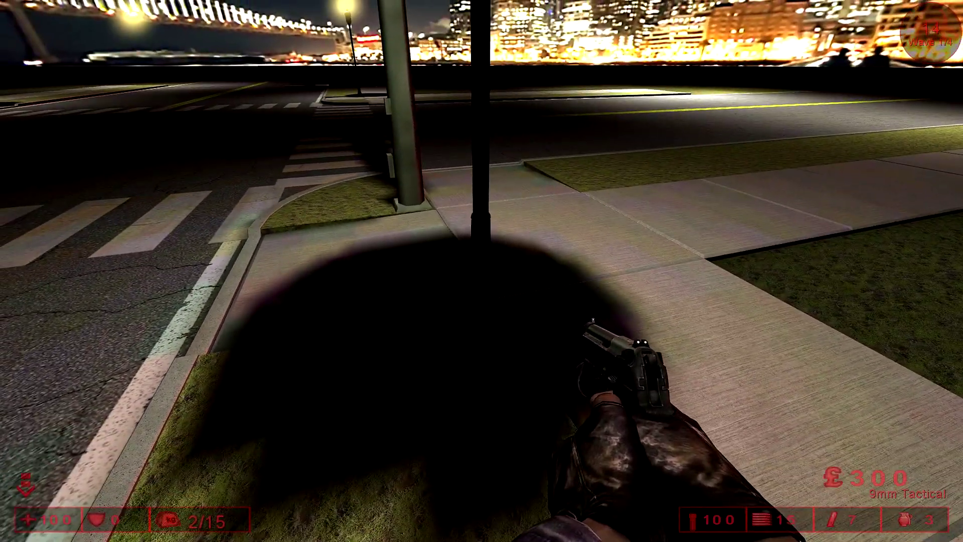
pyautogui.press('w')
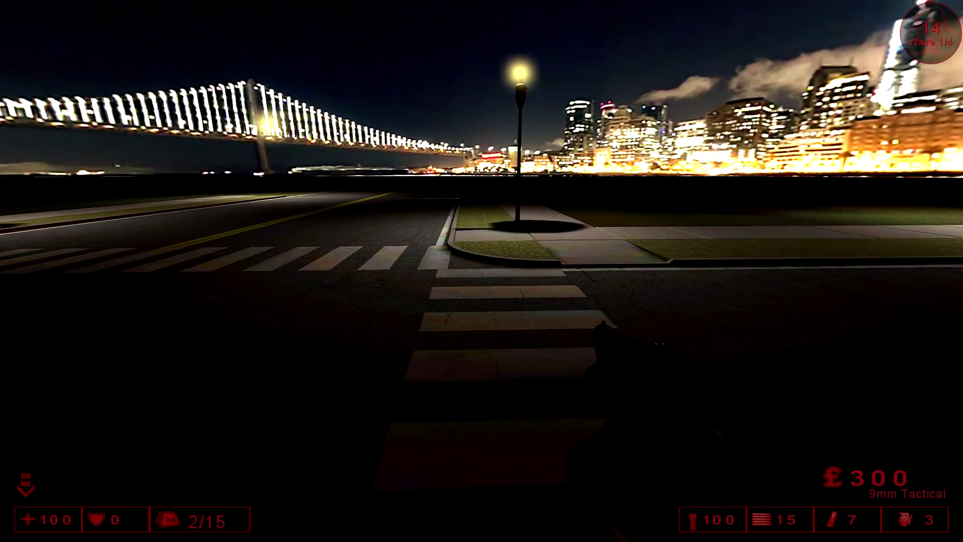
pyautogui.press('w')
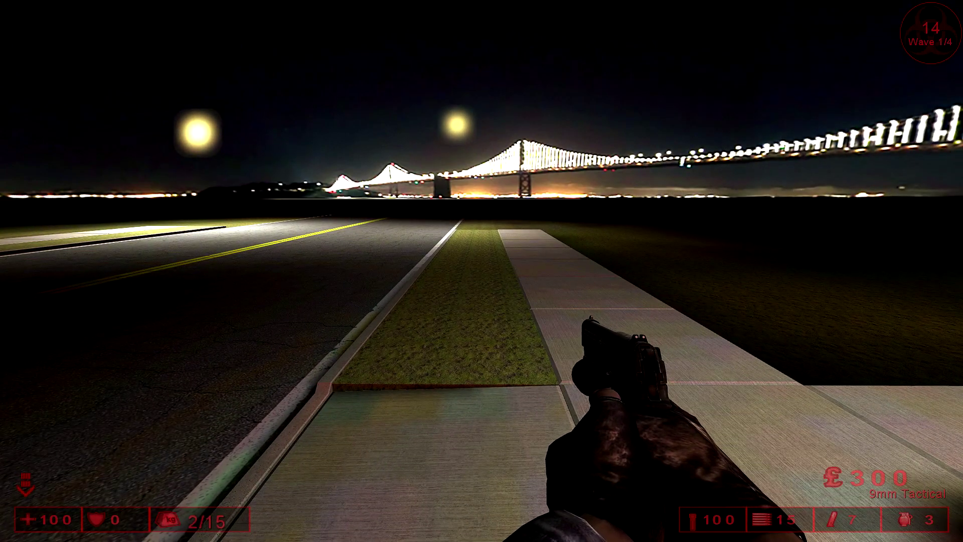
pyautogui.press('w')
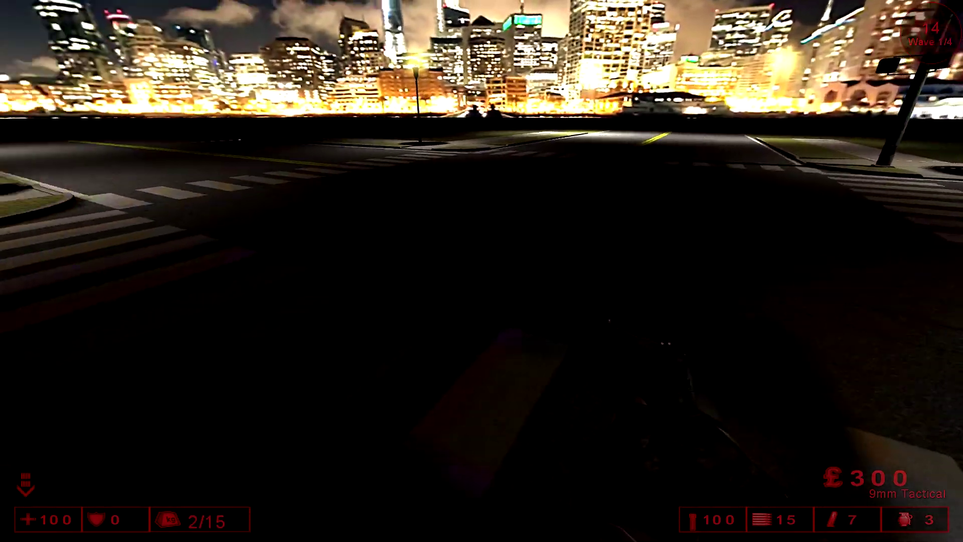
# Step: Circle the base of a traffic-light pole to examine its shadow across the grass, curved curb and crosswalk
pyautogui.press('s')
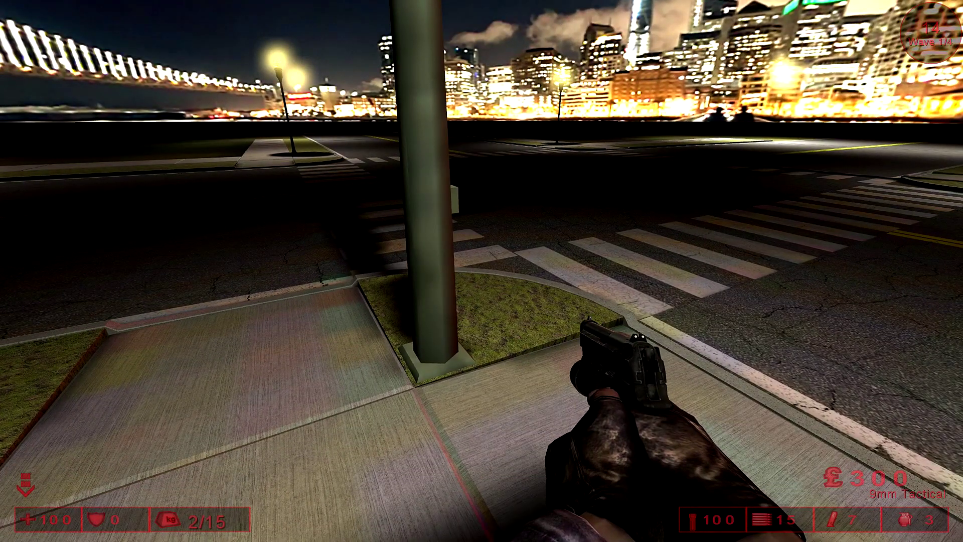
pyautogui.press('w')
pyautogui.press('a')
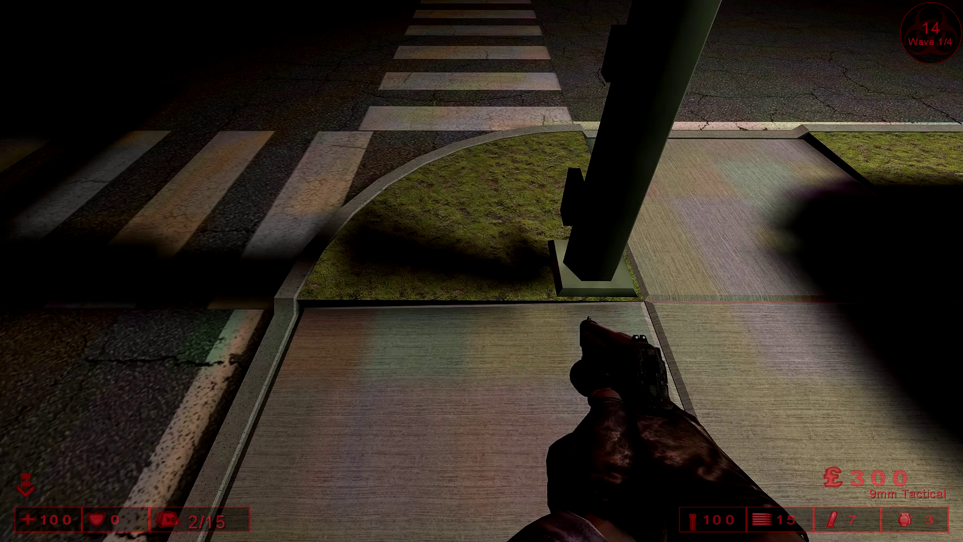
pyautogui.press('a')
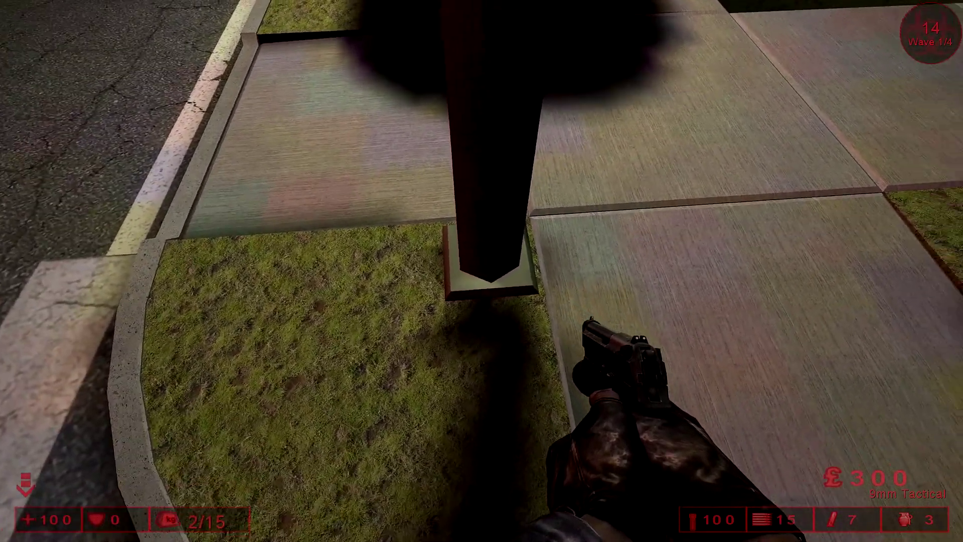
pyautogui.press('d')
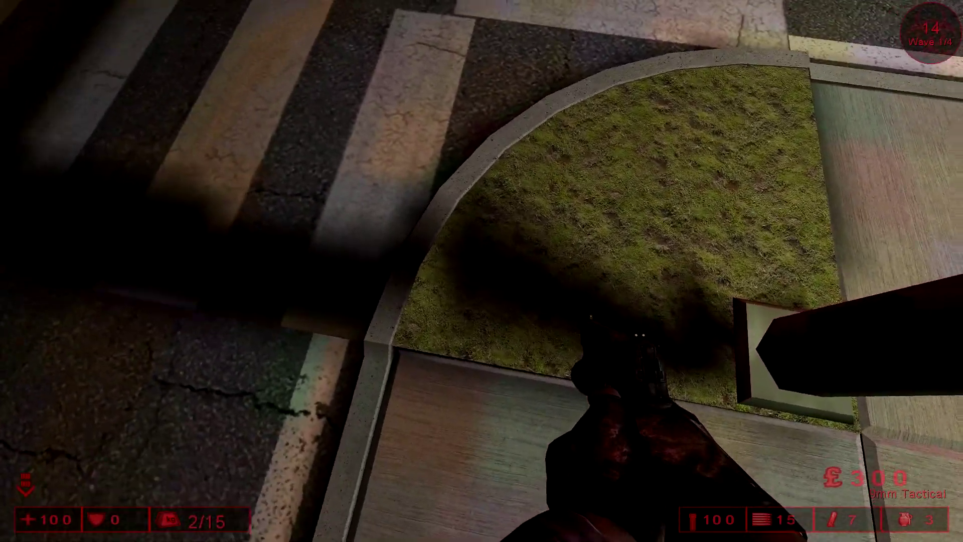
# Step: Move around the traffic-light pole's base and back into the road to examine its shadow and the large dark patch on the sidewalk
pyautogui.press('d')
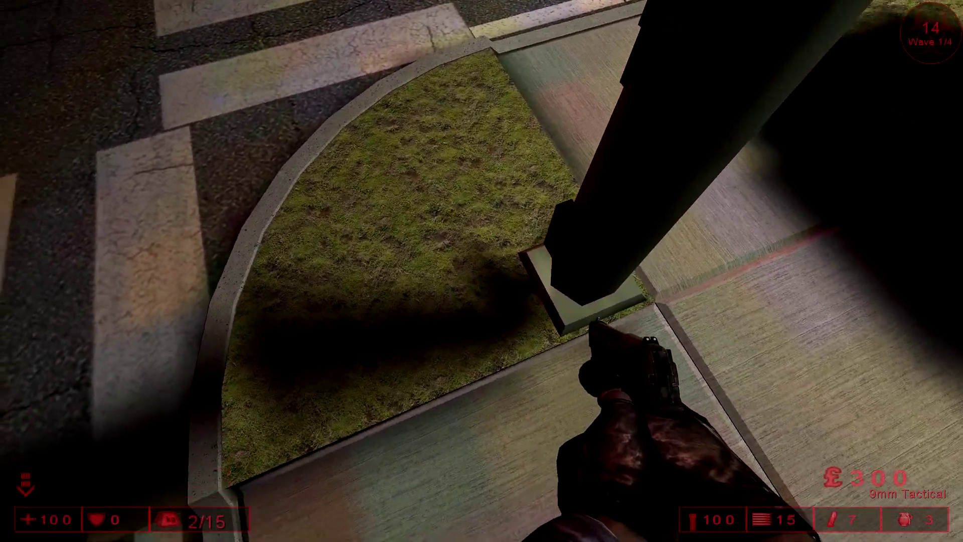
pyautogui.press('d')
pyautogui.press('d')
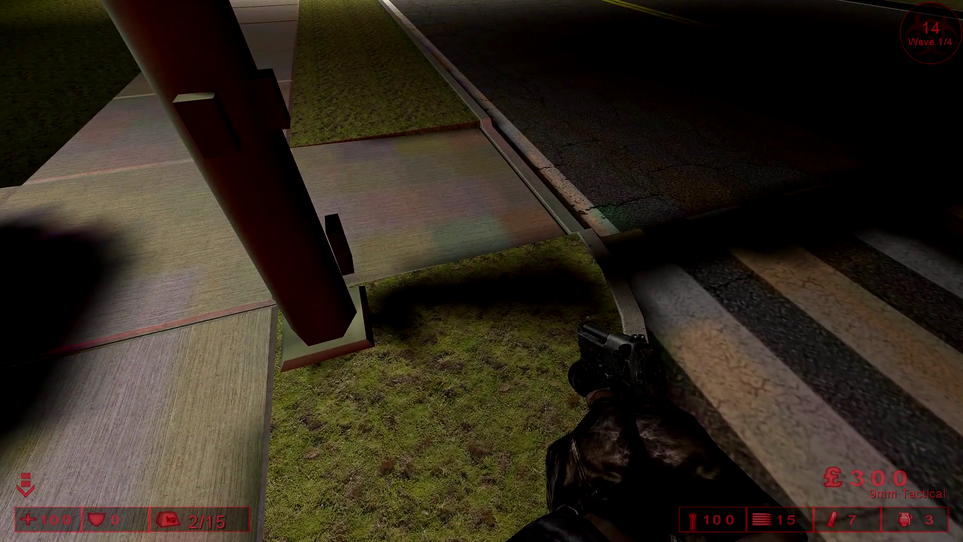
pyautogui.press('s')
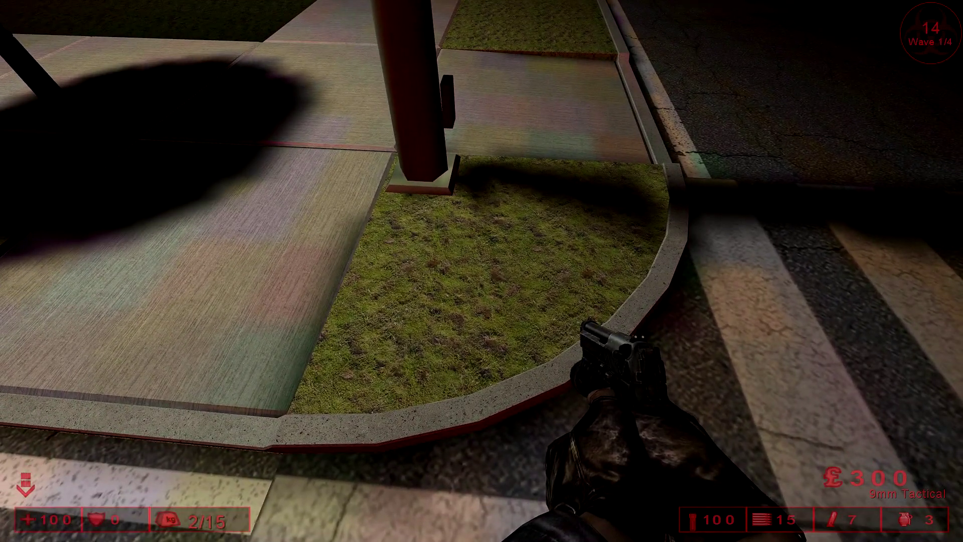
pyautogui.press('w')
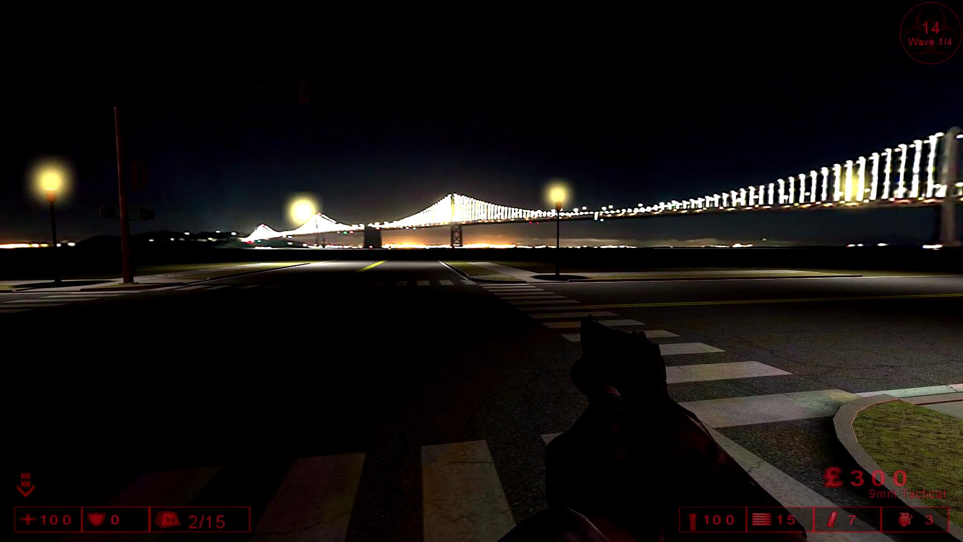
# Step: Switch to the third-person view and walk the character across the road and sidewalk to examine the character's own shadow
pyautogui.press('F4')
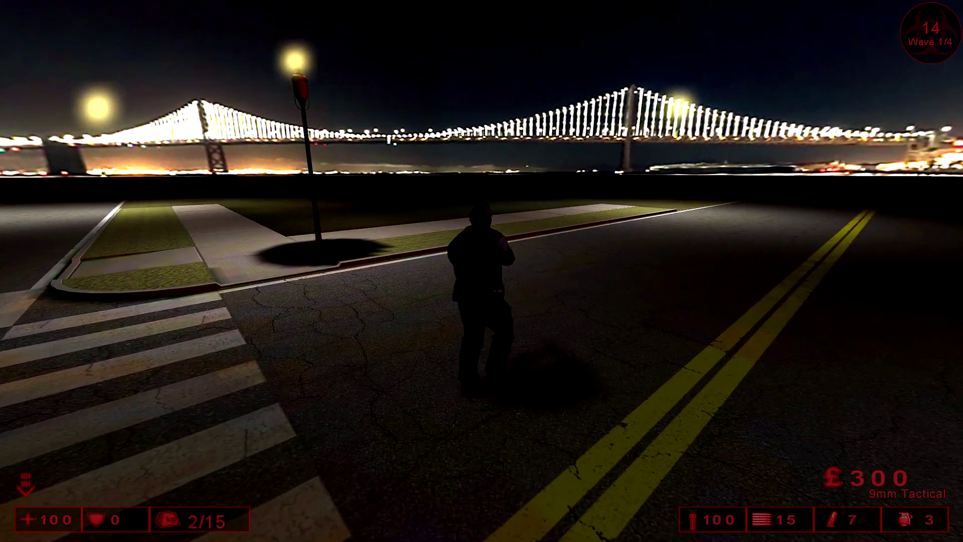
pyautogui.press('s')
pyautogui.press('a')
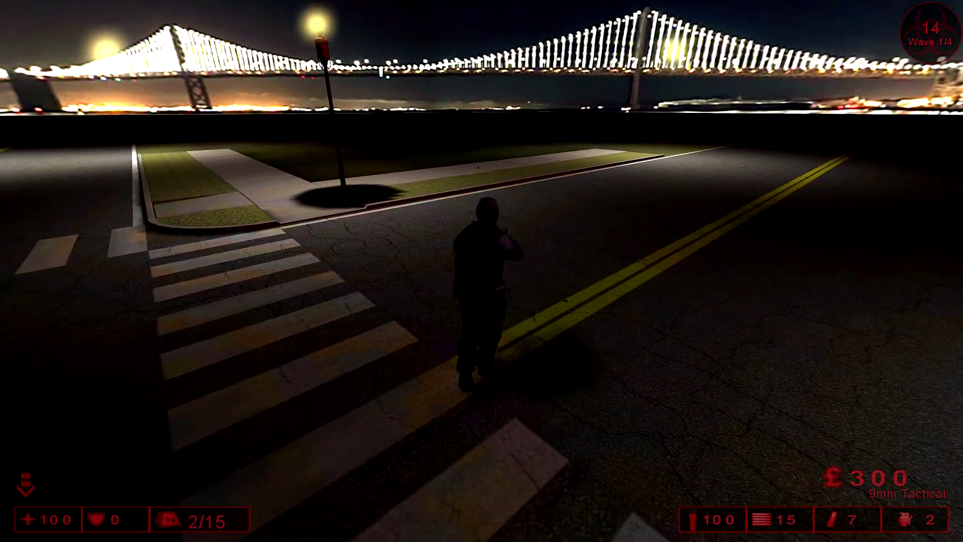
pyautogui.press('d')
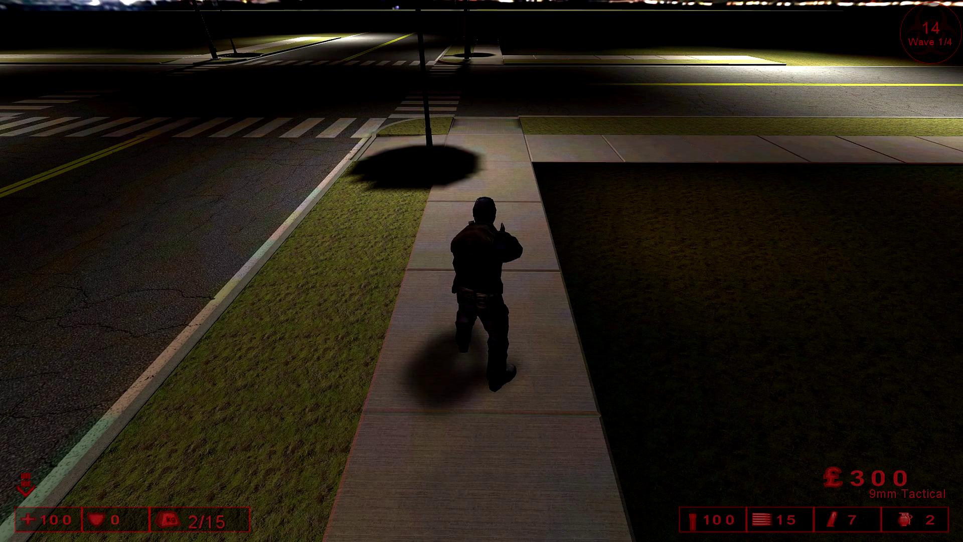
pyautogui.press('a')
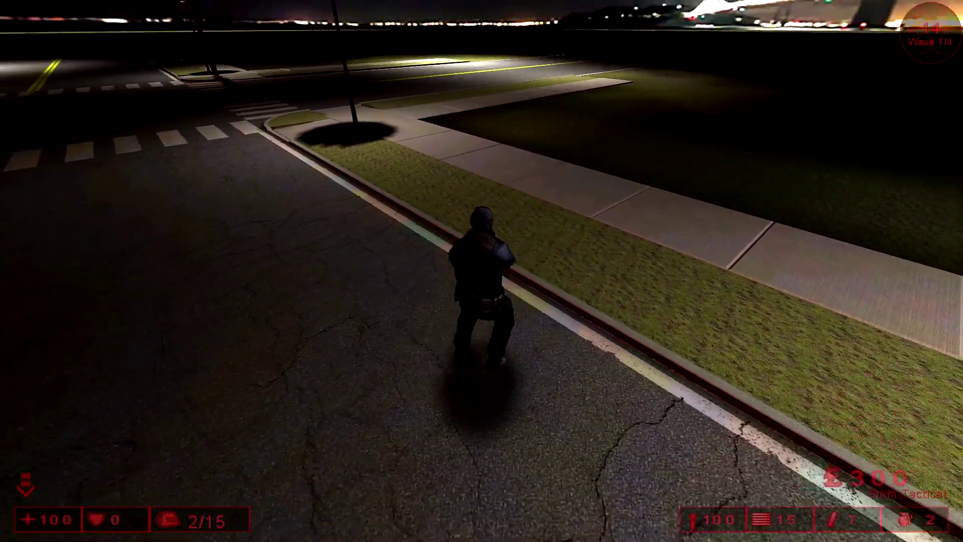
# Step: Throw a grenade toward the corner street lamp and walk along the grass strip to inspect the lamp's round shadow
pyautogui.press('g')
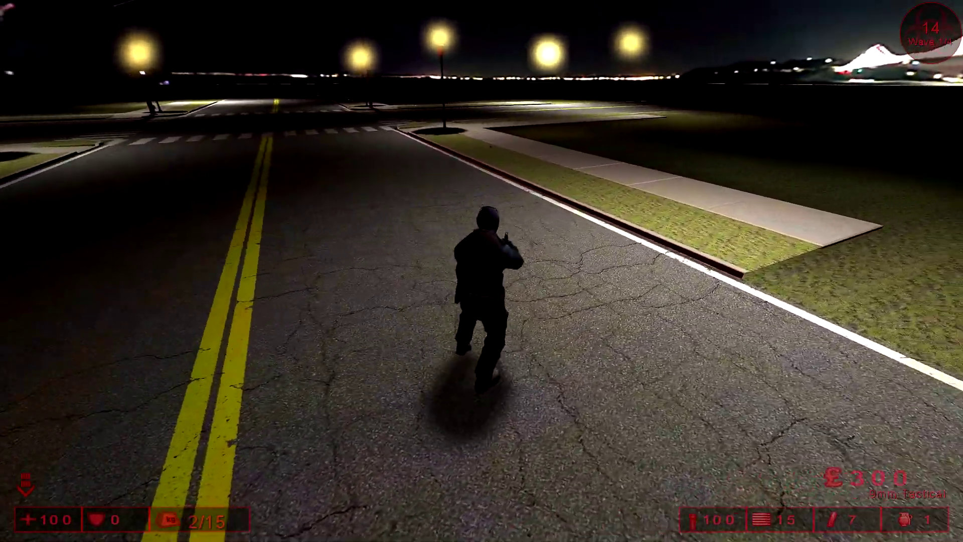
pyautogui.press('d')
pyautogui.press('w')
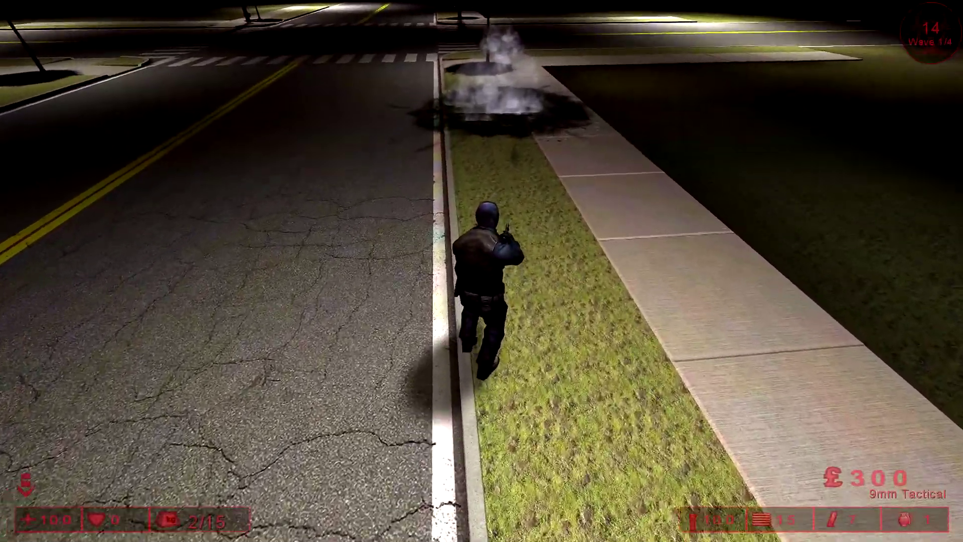
pyautogui.press('w')
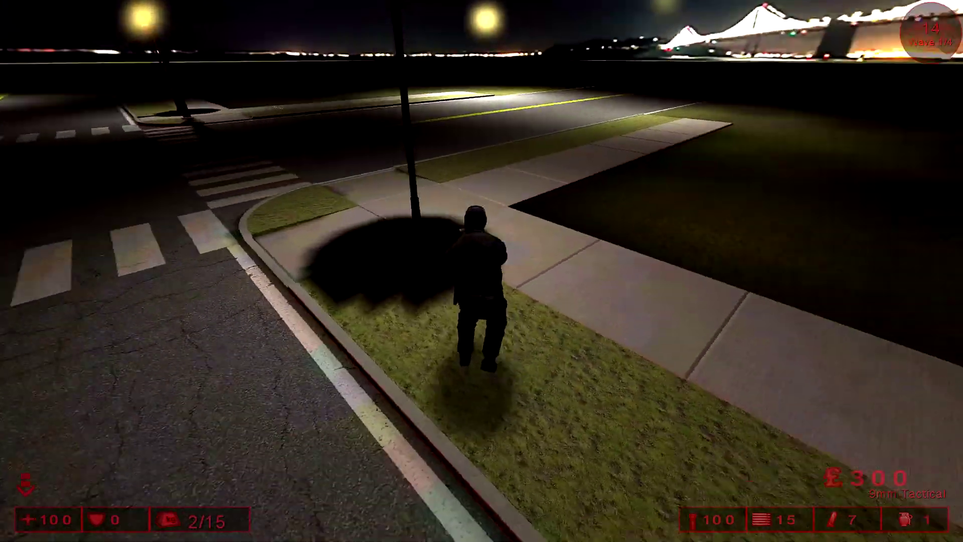
pyautogui.press('w')
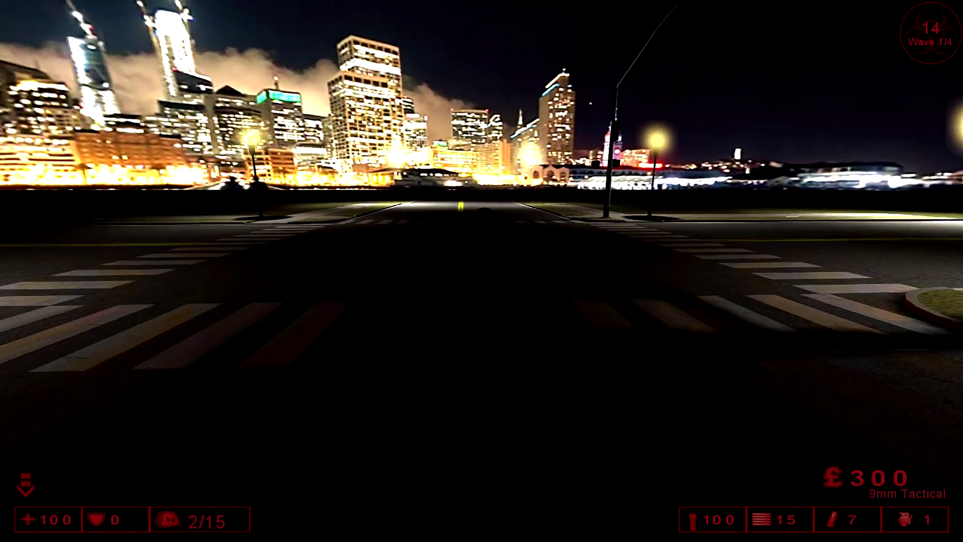
# Step: Cross the street alongside the crosswalk to the opposite traffic-light corner to see how the character's shadow changes under the lamps
pyautogui.press('d')
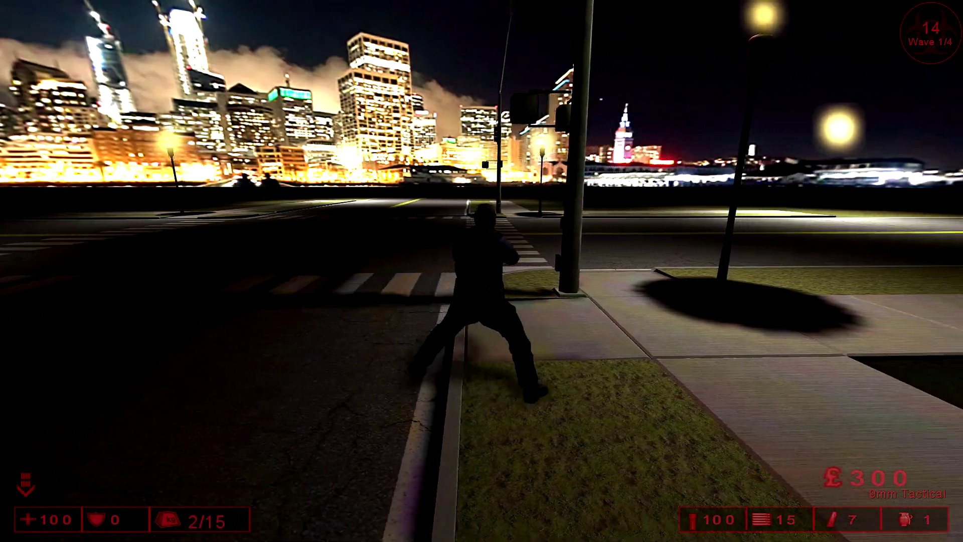
pyautogui.press('w')
pyautogui.press('w')
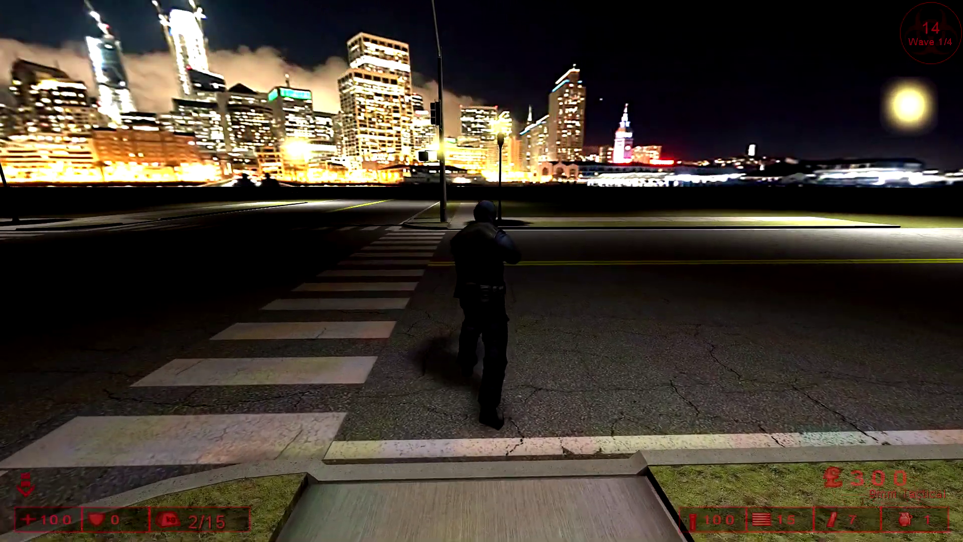
pyautogui.press('w')
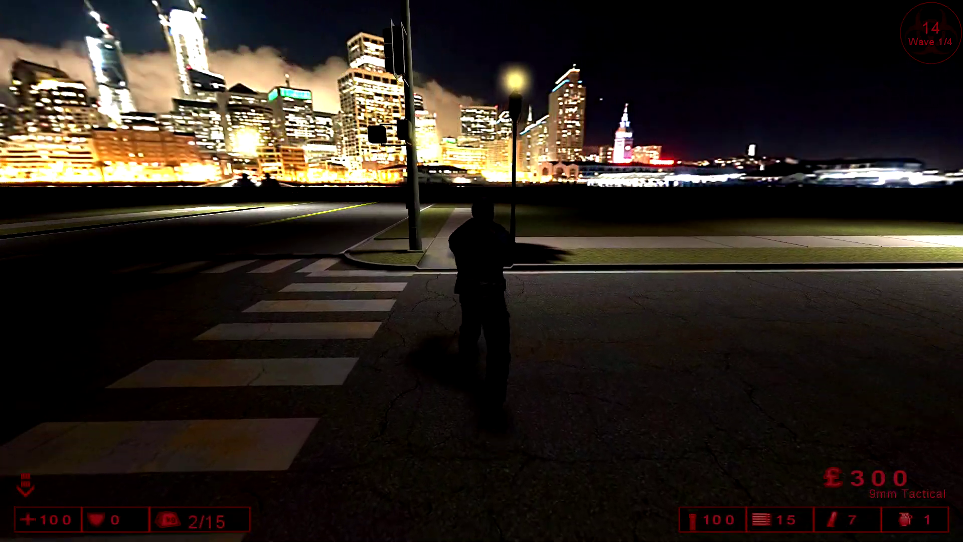
# Step: Walk around the sidewalk corner to compare the character's shadow with those of the traffic-light pole and street lamp
pyautogui.press('w')
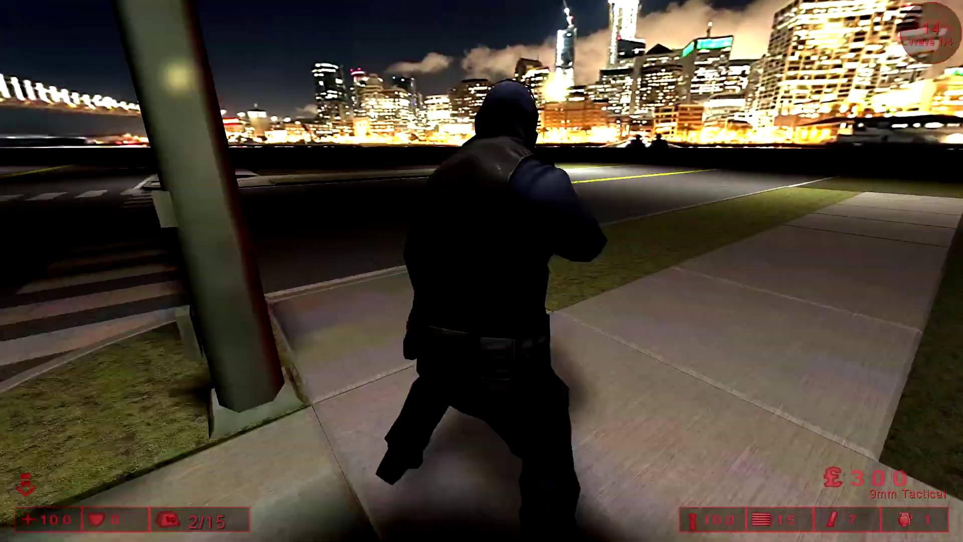
pyautogui.press('w')
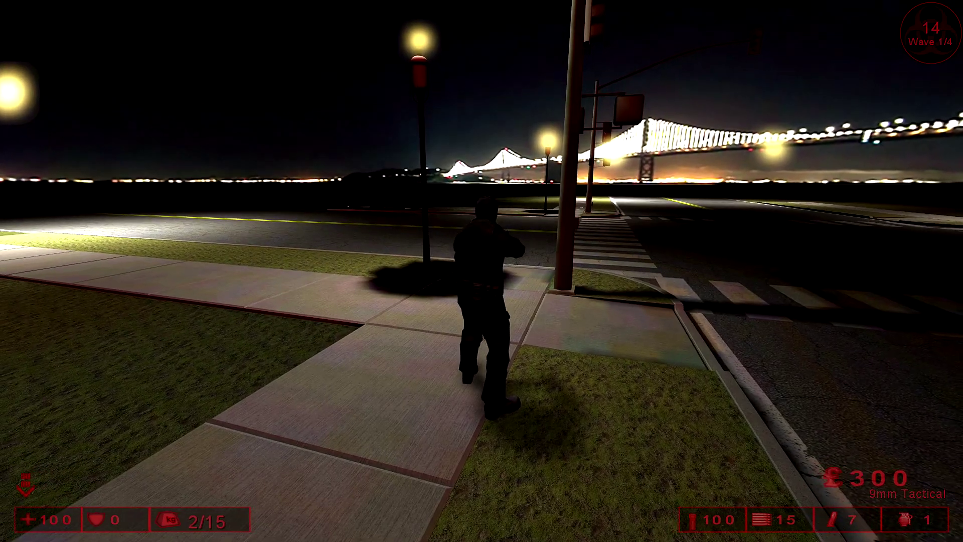
pyautogui.press('w')
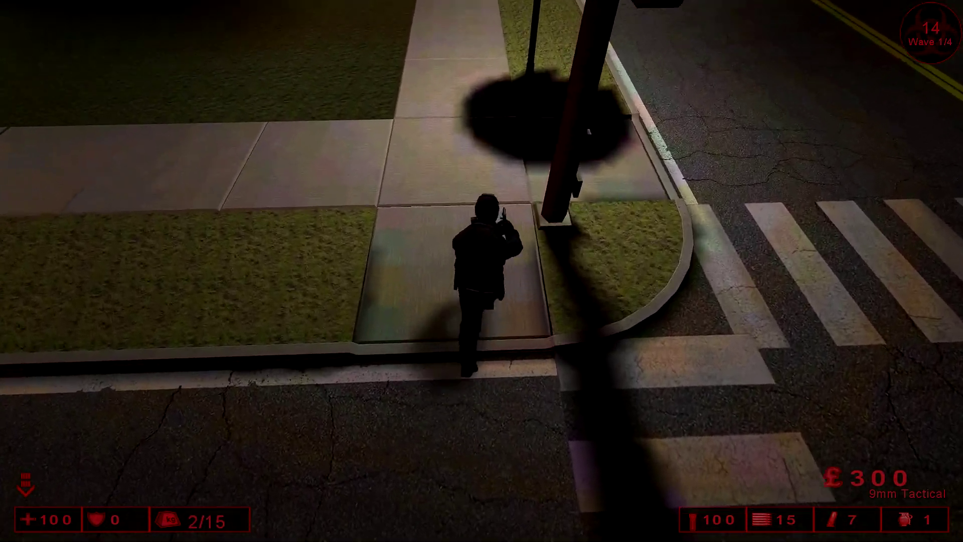
pyautogui.press('w')
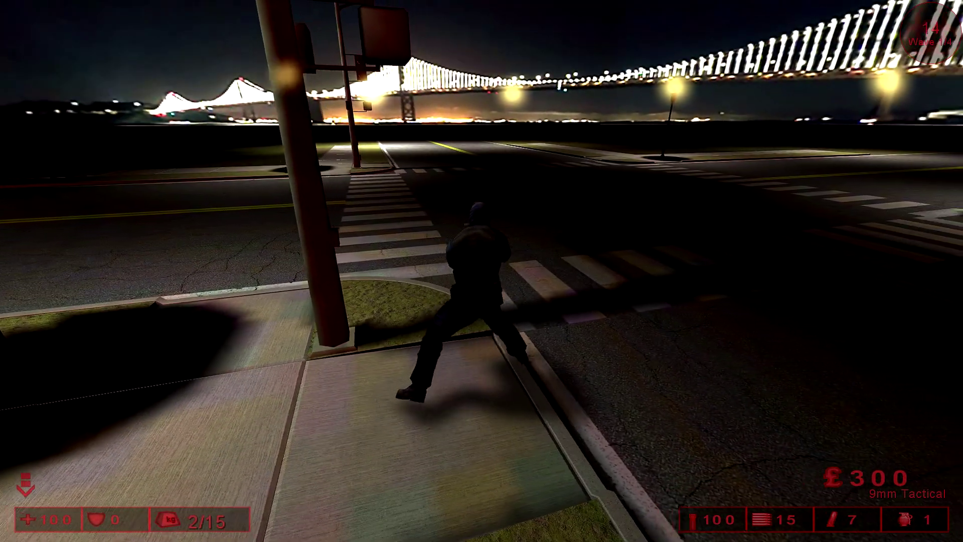
pyautogui.press('w')
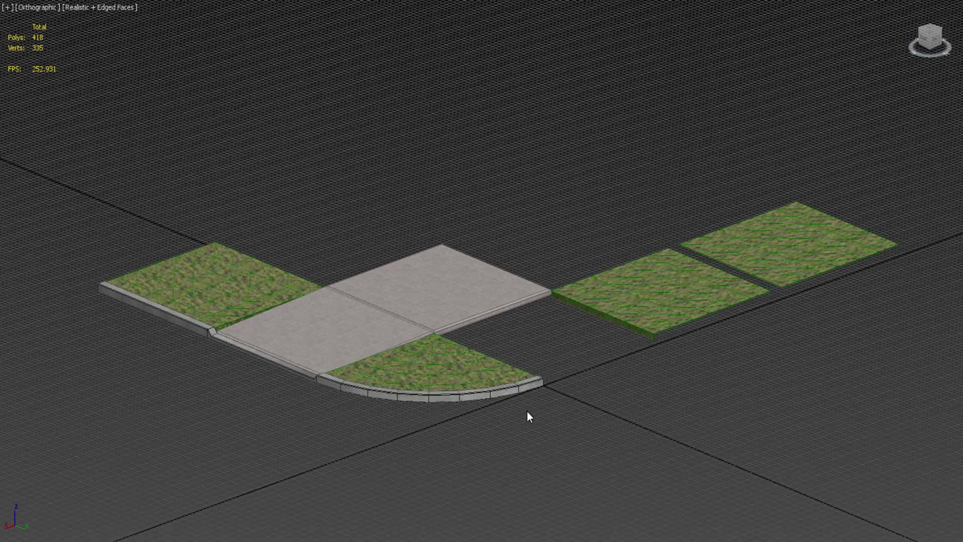
# Step: Switch to 3ds Max and examine the separate curved curb, straight curb and grass pieces of the sidewalk corner
pyautogui.scroll(6, 524, 384)
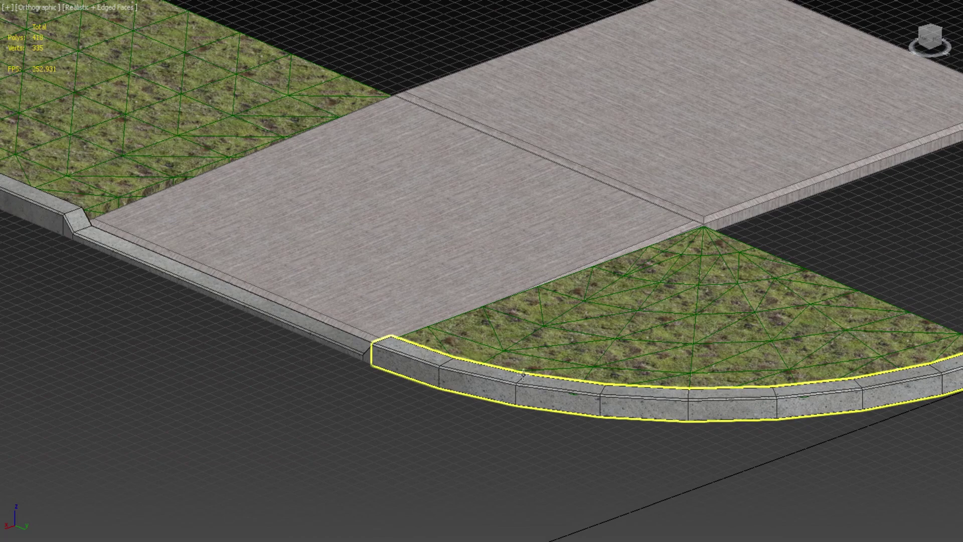
pyautogui.click(314, 321)
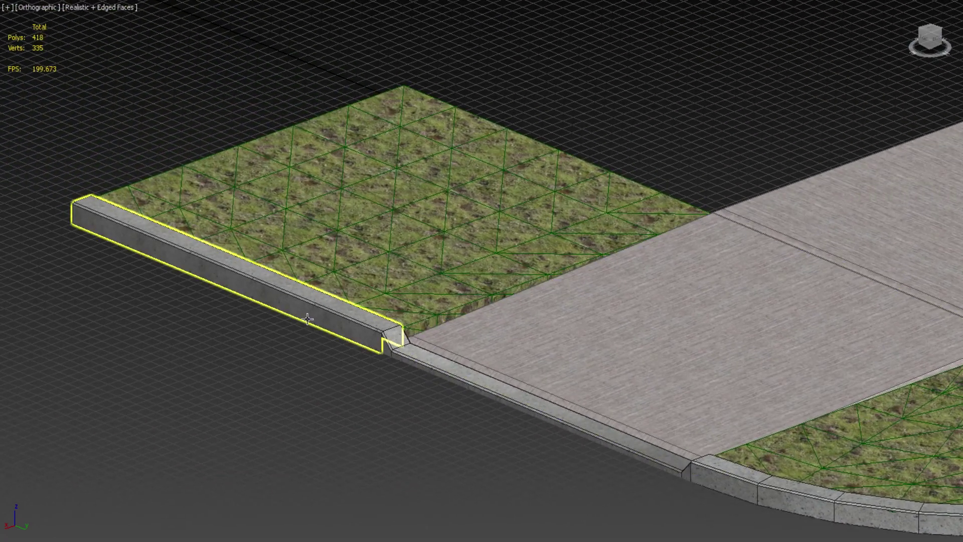
pyautogui.click(451, 366)
pyautogui.moveTo(516, 395); pyautogui.dragTo(312, 341, button='middle')
pyautogui.keyDown('alt'); pyautogui.moveTo(565, 372); pyautogui.dragTo(435, 363, button='middle'); pyautogui.keyUp('alt')
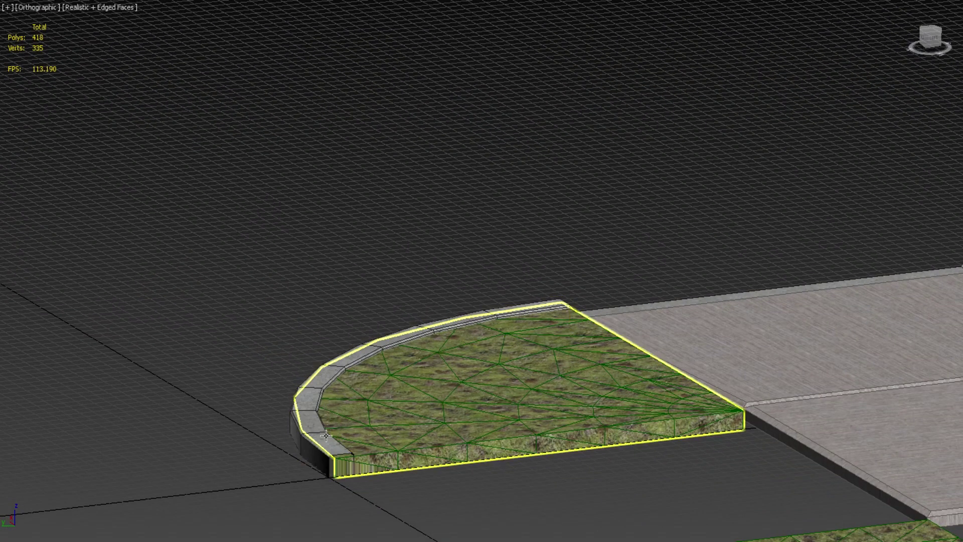
# Step: Examine the sloped sidewalk ramp from a low angle and how it meets the neighbouring grass block and straight curb
pyautogui.moveTo(675, 337); pyautogui.dragTo(325, 395, button='middle')
pyautogui.keyDown('alt'); pyautogui.moveTo(522, 422); pyautogui.dragTo(618, 415, button='middle'); pyautogui.keyUp('alt')
pyautogui.keyDown('alt'); pyautogui.moveTo(497, 421); pyautogui.dragTo(565, 423, button='middle'); pyautogui.keyUp('alt')
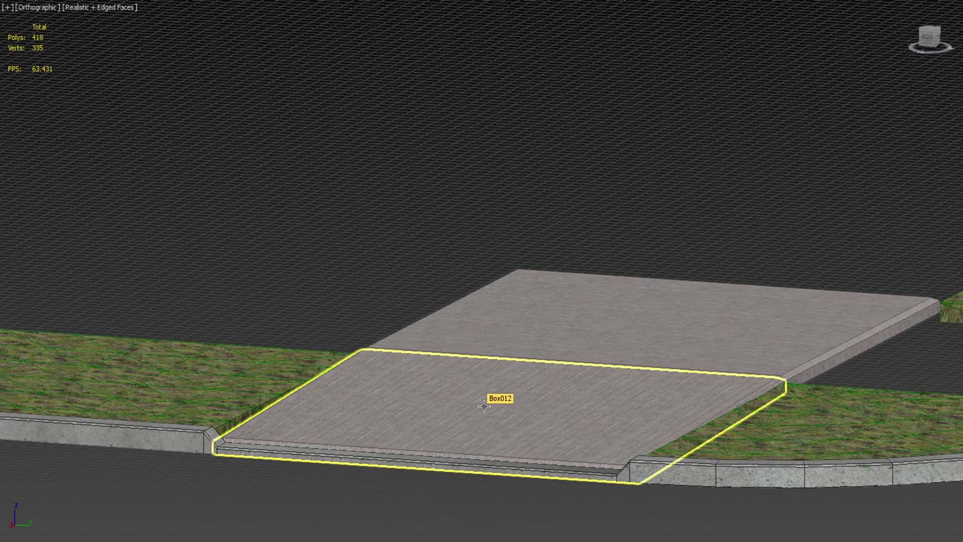
pyautogui.scroll(4, 227, 432)
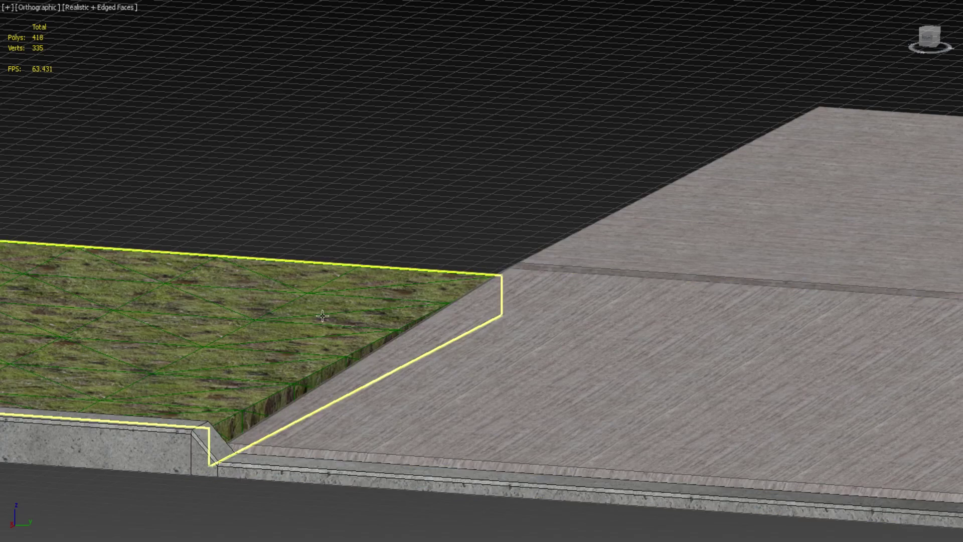
pyautogui.moveTo(374, 384); pyautogui.dragTo(611, 413, button='middle')
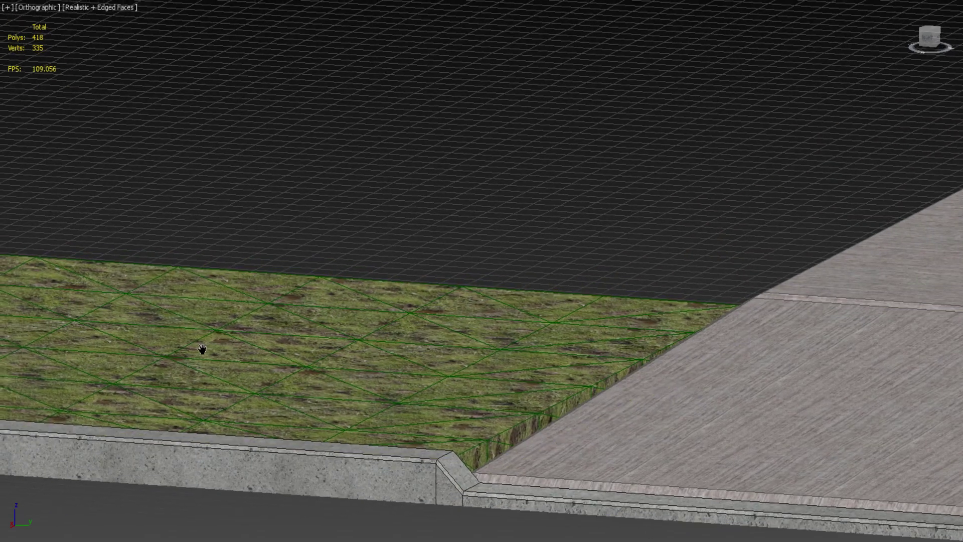
pyautogui.moveTo(202, 348); pyautogui.dragTo(470, 350, button='middle')
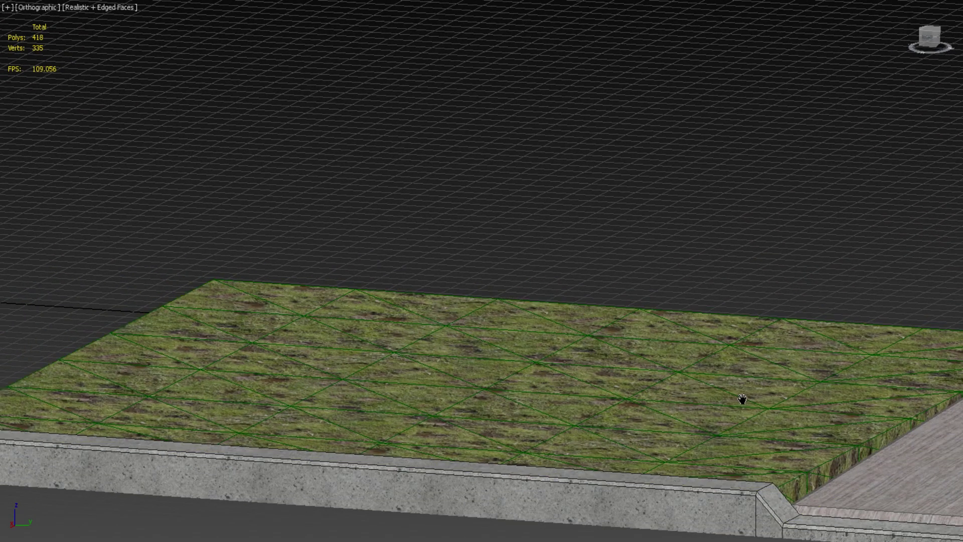
# Step: Examine the flat sidewalk slab's bevelled edges and its joint with the sloped ramp slab
pyautogui.moveTo(842, 412); pyautogui.dragTo(357, 337, button='middle')
pyautogui.scroll(-3, 357, 337)
pyautogui.moveTo(624, 373); pyautogui.dragTo(361, 415, button='middle')
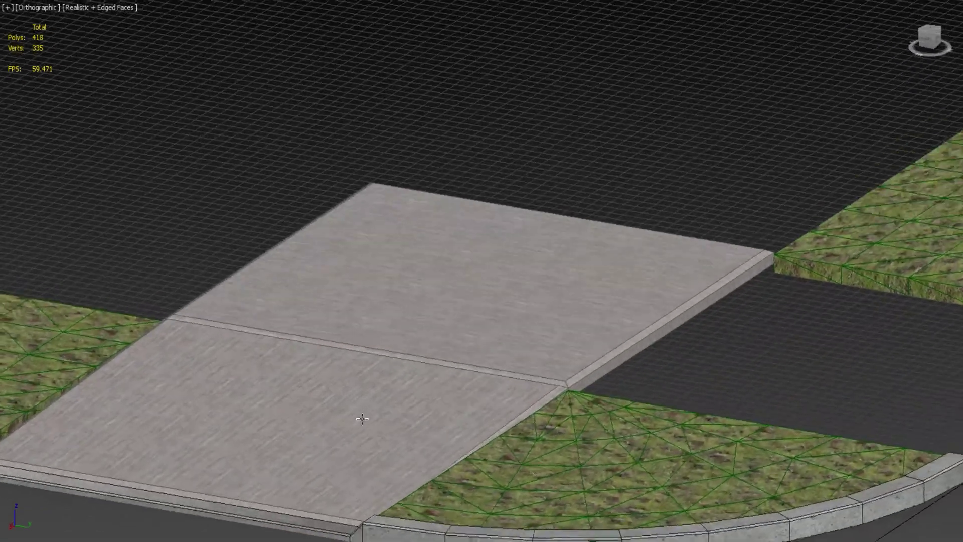
pyautogui.scroll(3, 359, 417)
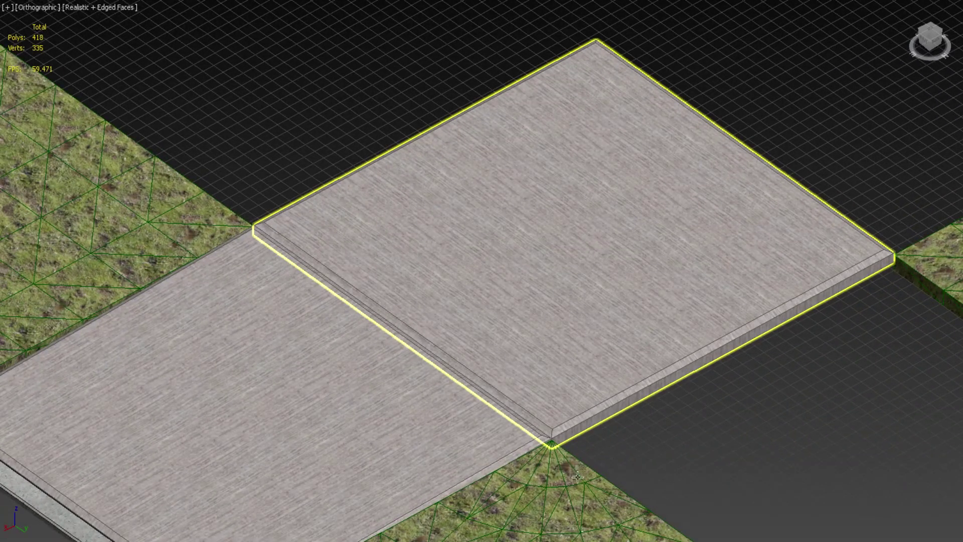
pyautogui.moveTo(329, 454); pyautogui.dragTo(374, 335, button='middle')
pyautogui.moveTo(500, 253); pyautogui.dragTo(314, 430, button='middle')
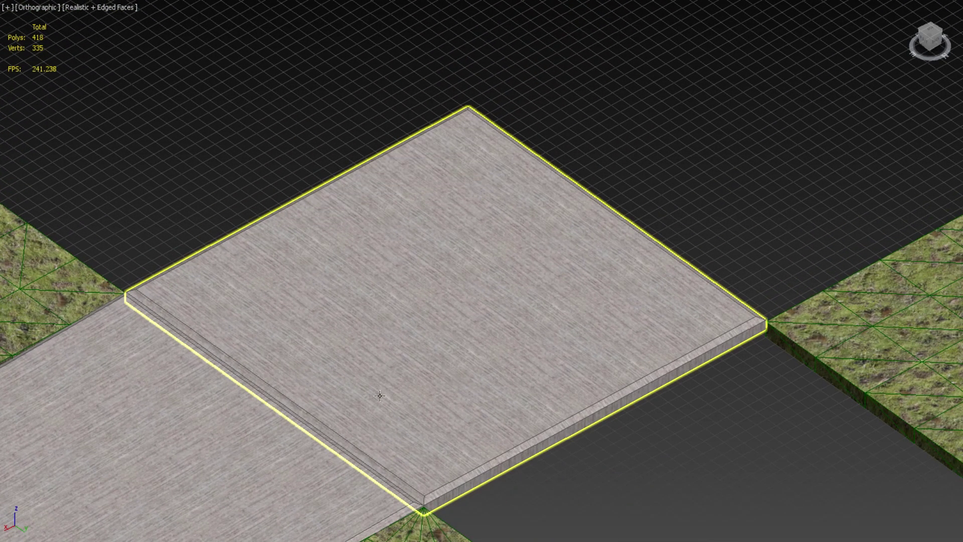
pyautogui.moveTo(272, 412); pyautogui.dragTo(499, 244, button='middle')
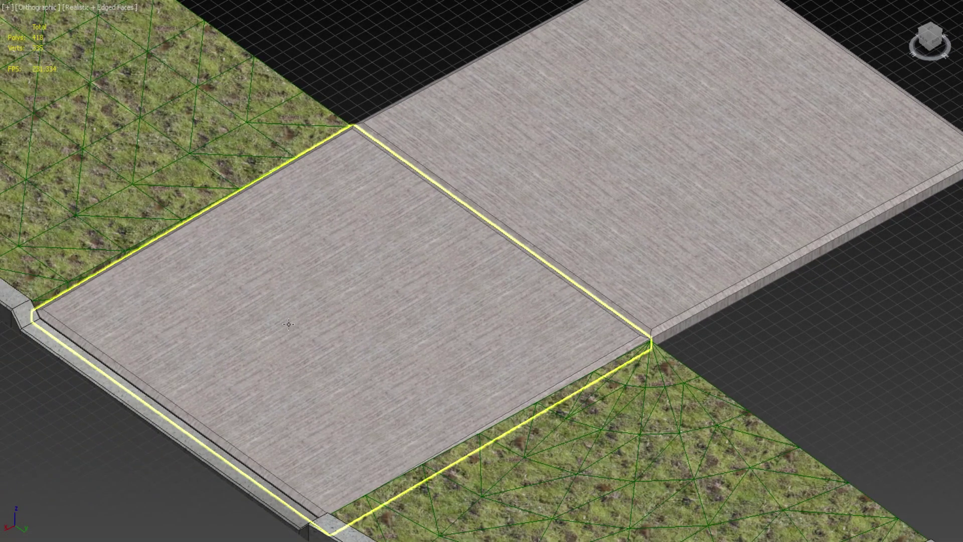
# Step: Survey the lowered curb along the ramp, the straight curb beside the grass and the end of the curved curb
pyautogui.moveTo(247, 395); pyautogui.dragTo(408, 320, button='middle')
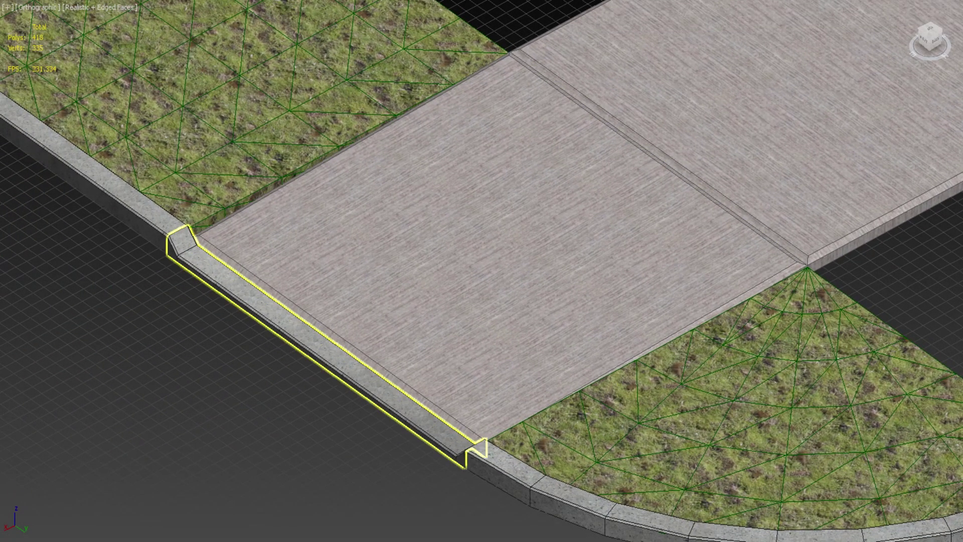
pyautogui.moveTo(112, 236); pyautogui.dragTo(479, 341, button='middle')
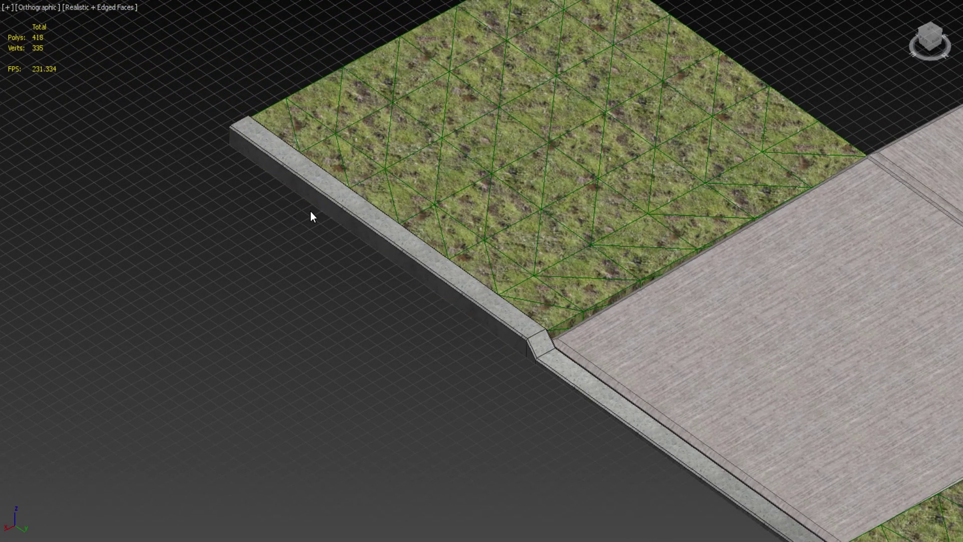
pyautogui.scroll(-5, 442, 376)
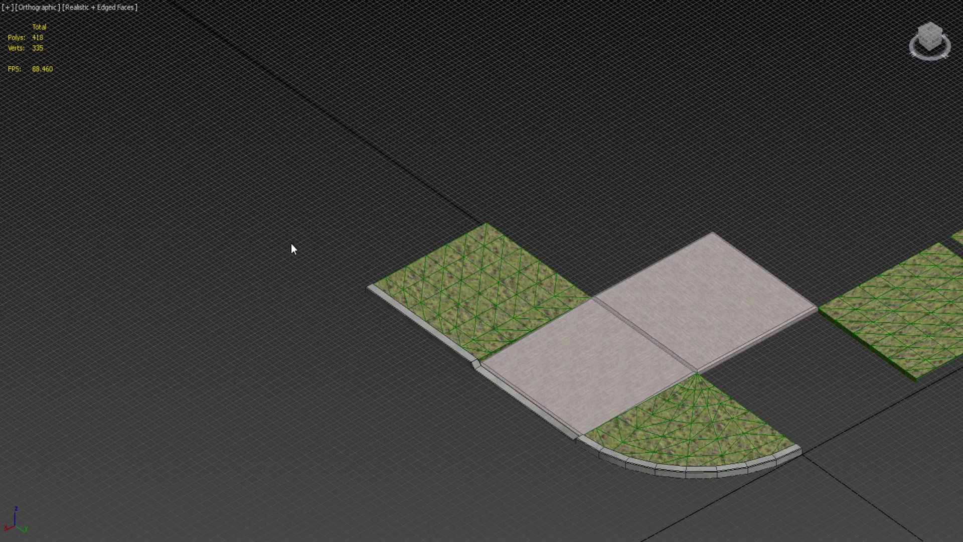
pyautogui.scroll(-2, 366, 430)
pyautogui.scroll(8, 387, 436)
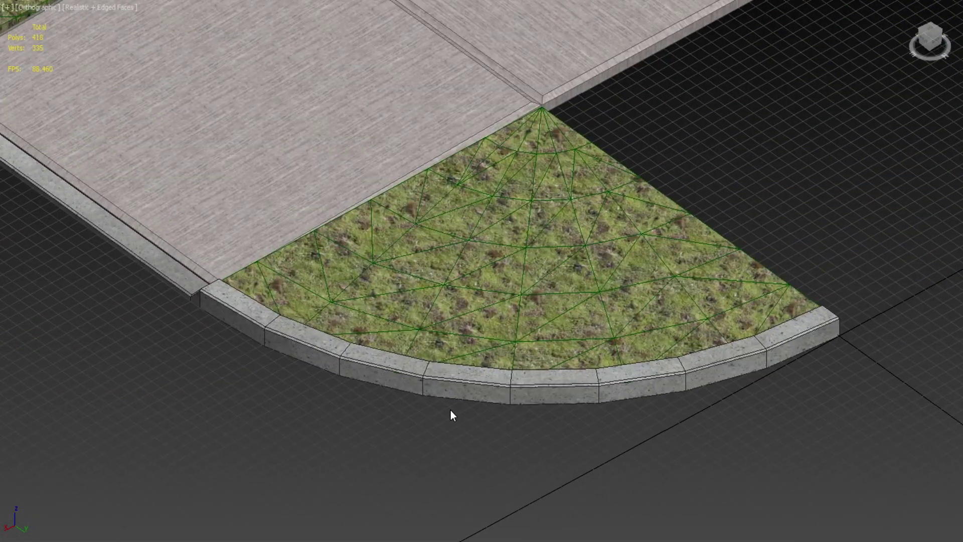
# Step: Examine the segmented curved curb from its joint with the lowered ramp curb to its far end around the corner grass
pyautogui.scroll(4, 446, 409)
pyautogui.moveTo(259, 357); pyautogui.dragTo(702, 424, button='middle')
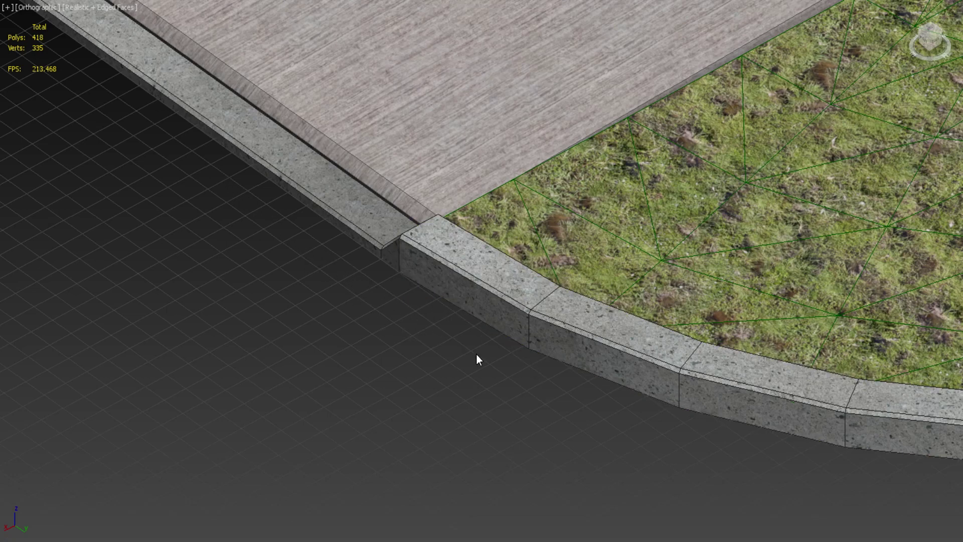
pyautogui.scroll(-10, 651, 444)
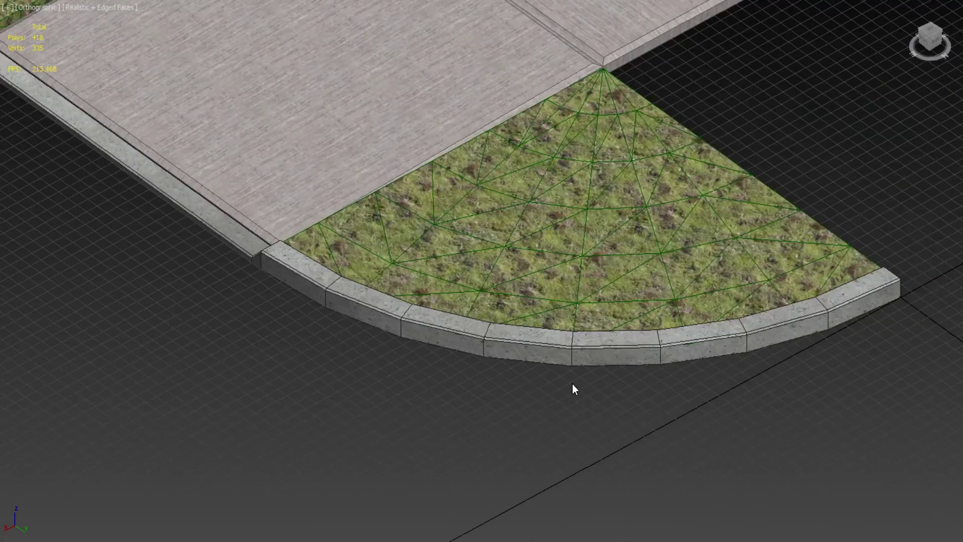
pyautogui.scroll(8, 496, 440)
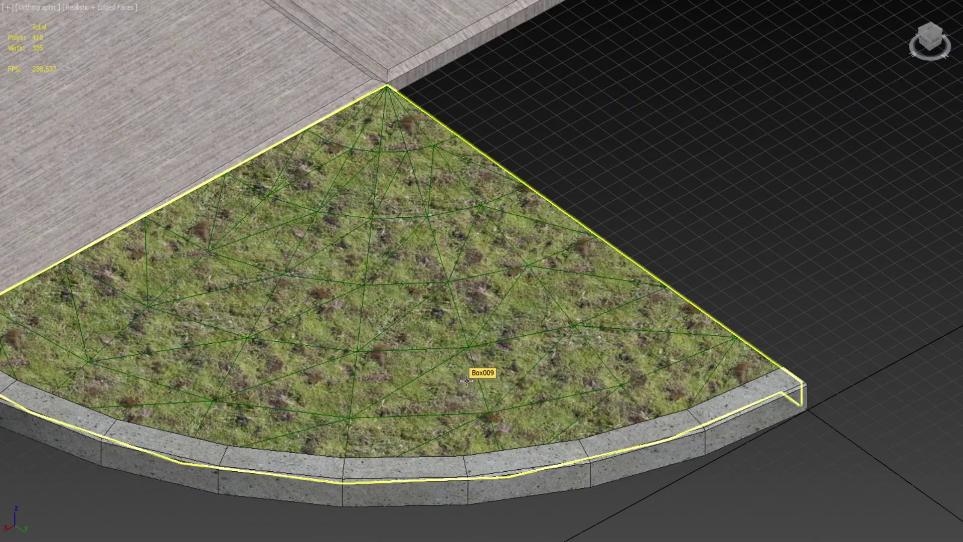
# Step: Select the quarter-round corner grass piece and inspect its triangulated mesh within the curved curb
pyautogui.click(467, 381)
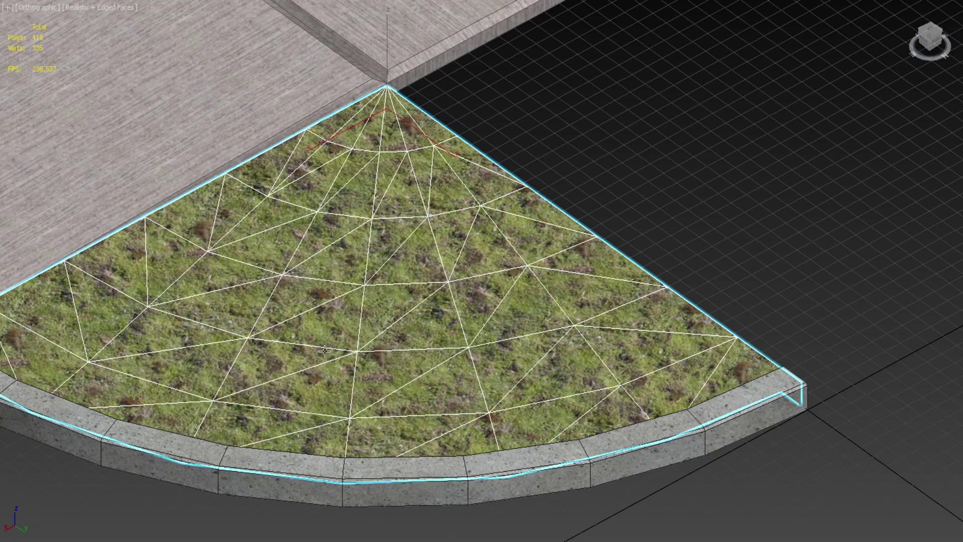
pyautogui.moveTo(324, 351); pyautogui.dragTo(442, 332, button='middle')
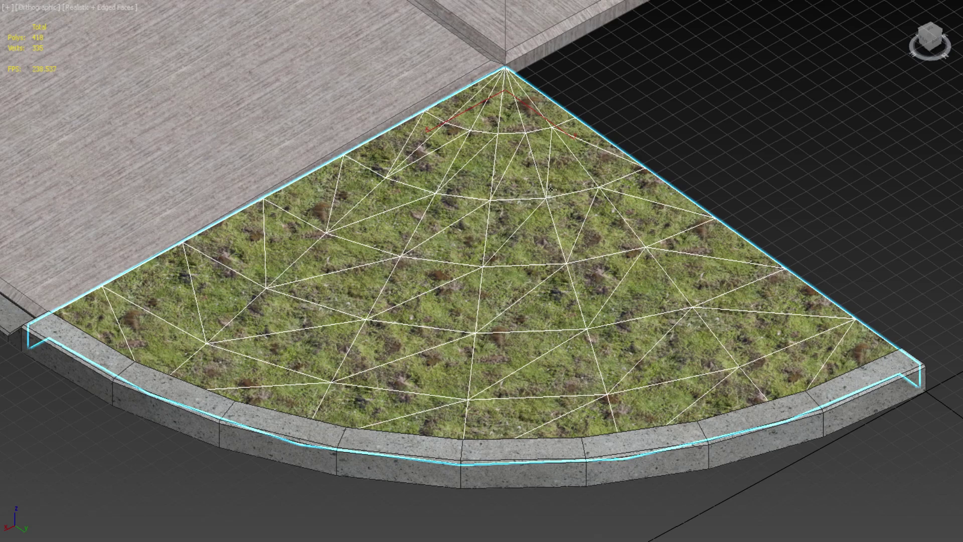
pyautogui.scroll(-2, 554, 314)
pyautogui.moveTo(554, 313); pyautogui.dragTo(275, 334, button='middle')
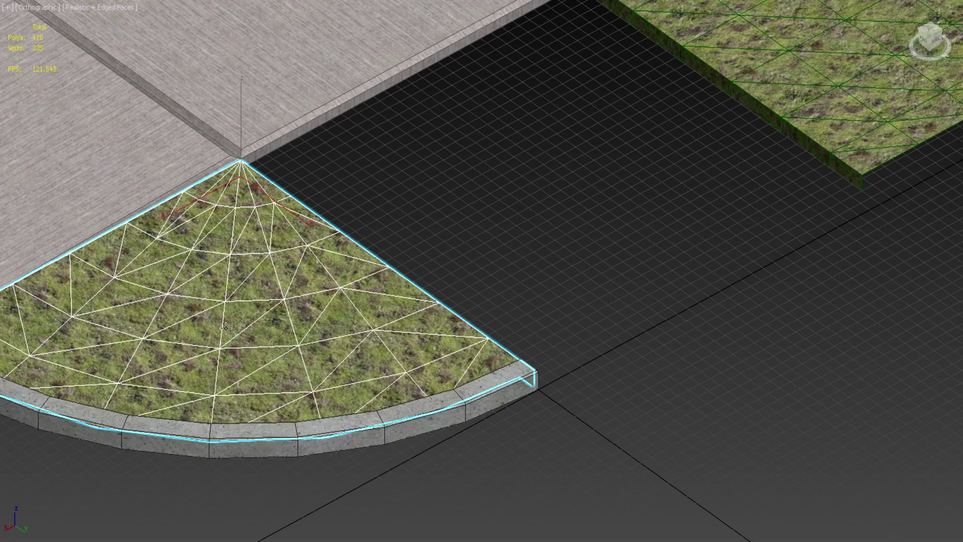
pyautogui.moveTo(226, 328); pyautogui.dragTo(484, 329, button='middle')
pyautogui.scroll(-2, 484, 327)
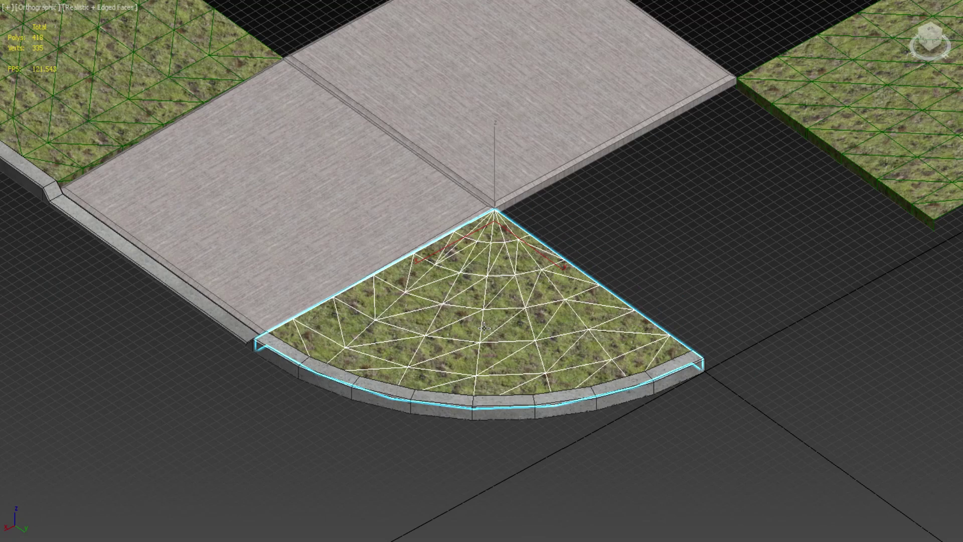
# Step: Compare the straight-curbed grass block, the sloped ramp slab and the flat sidewalk slab adjoining the corner grass piece
pyautogui.moveTo(303, 201); pyautogui.dragTo(490, 361, button='middle')
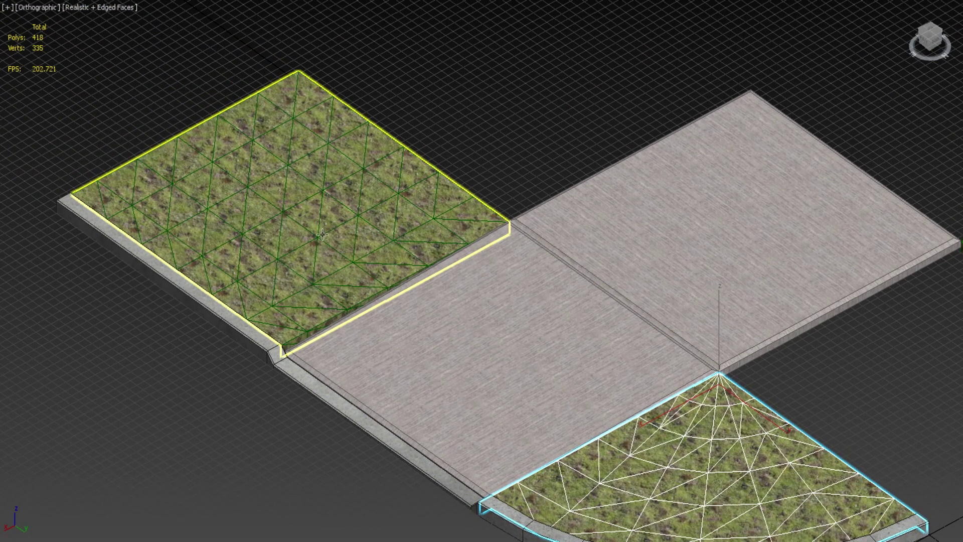
pyautogui.scroll(2, 303, 260)
pyautogui.scroll(-3, 303, 260)
pyautogui.moveTo(489, 351); pyautogui.dragTo(380, 181, button='middle')
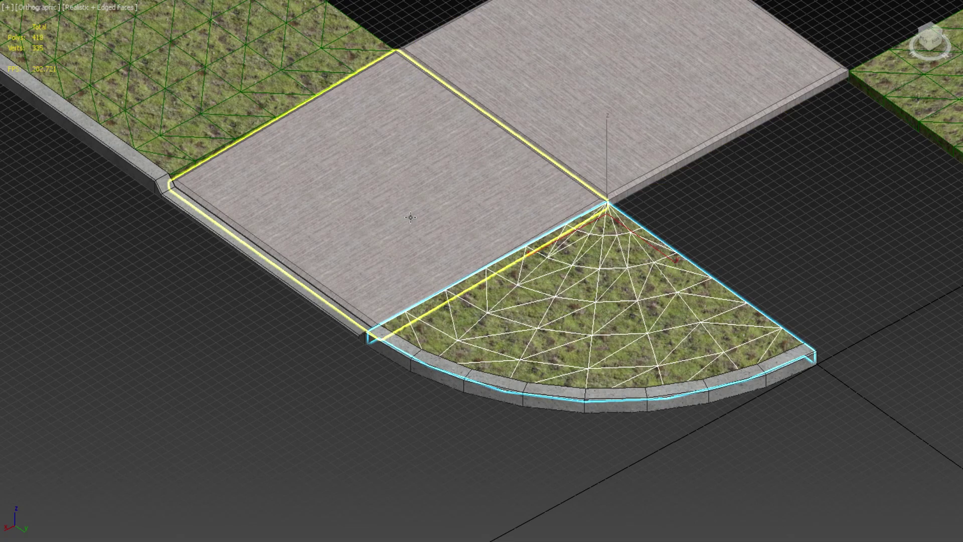
pyautogui.moveTo(518, 206); pyautogui.dragTo(412, 280, button='middle')
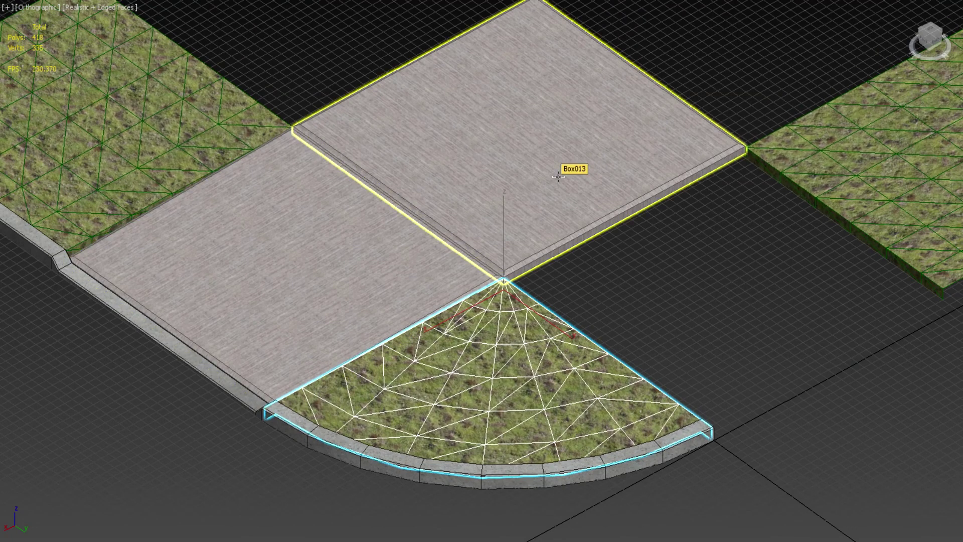
pyautogui.moveTo(355, 290); pyautogui.dragTo(534, 307, button='middle')
pyautogui.moveTo(561, 225); pyautogui.dragTo(469, 240, button='middle')
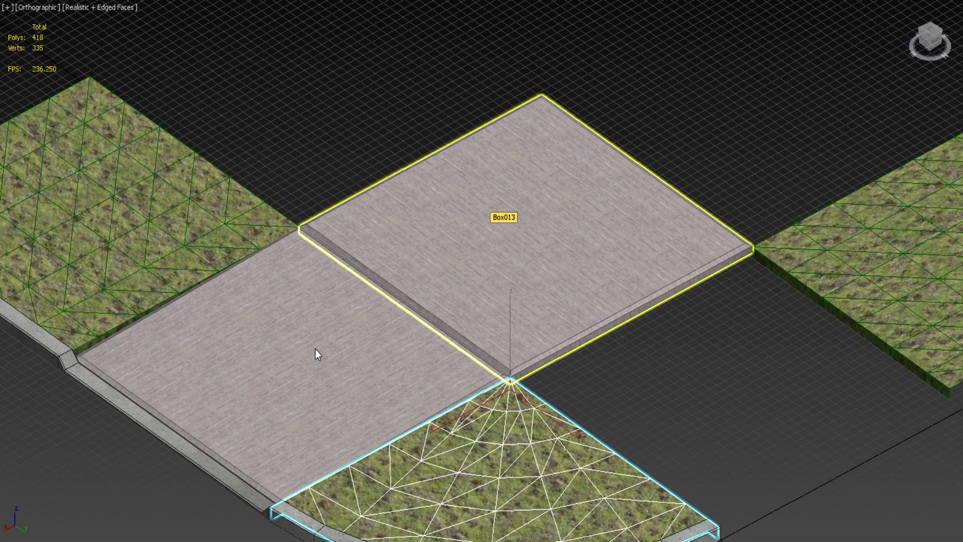
# Step: Survey the row of modular pieces from the straight-curbed grass block past the ramp to the separate grass blocks opposite
pyautogui.moveTo(298, 373); pyautogui.dragTo(469, 280, button='middle')
pyautogui.moveTo(554, 316); pyautogui.dragTo(311, 224, button='middle')
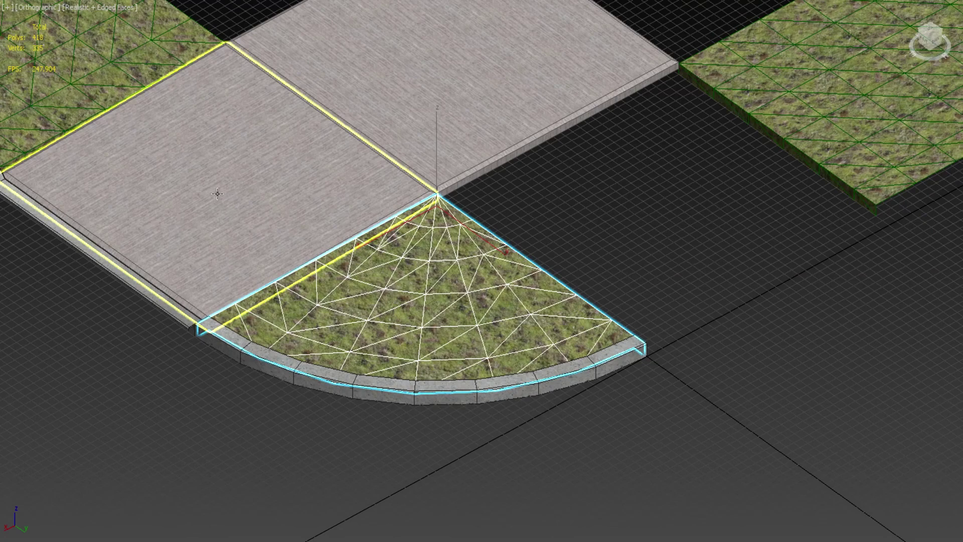
pyautogui.moveTo(217, 194); pyautogui.dragTo(509, 301, button='middle')
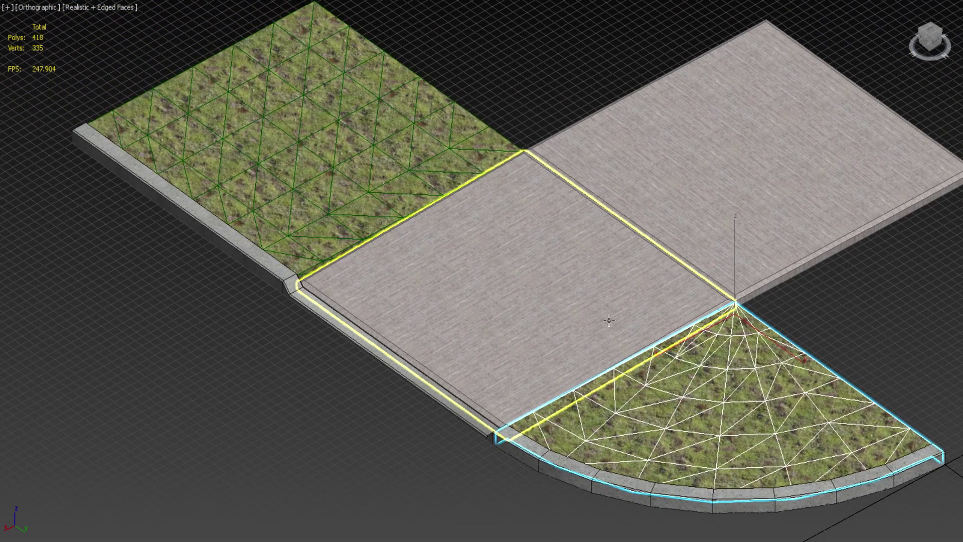
pyautogui.moveTo(665, 341); pyautogui.dragTo(568, 344, button='middle')
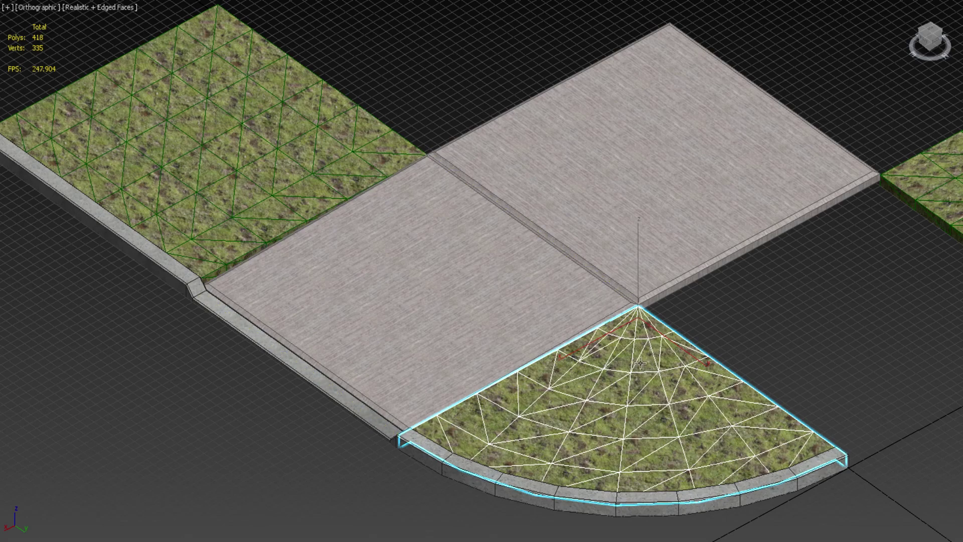
pyautogui.moveTo(640, 382); pyautogui.dragTo(339, 339, button='middle')
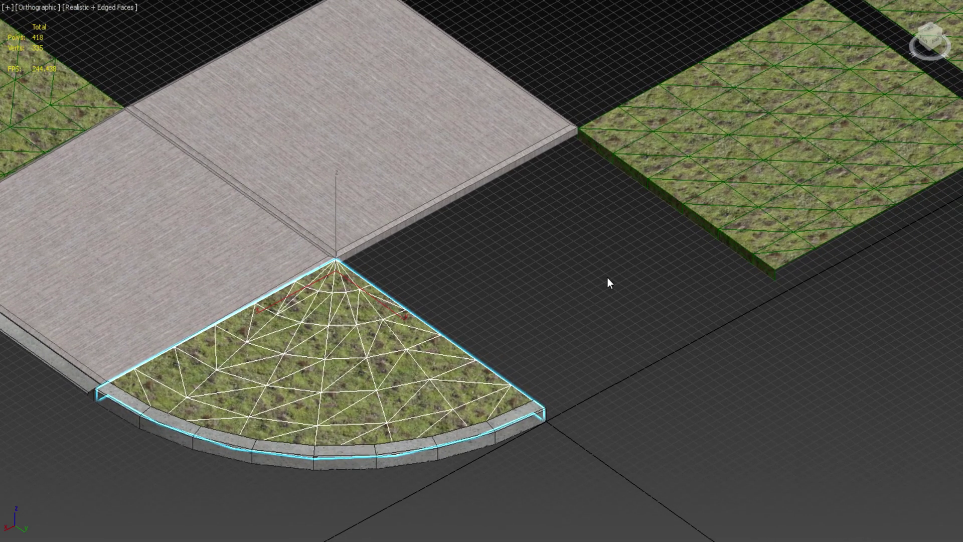
pyautogui.moveTo(639, 258); pyautogui.dragTo(426, 373, button='middle')
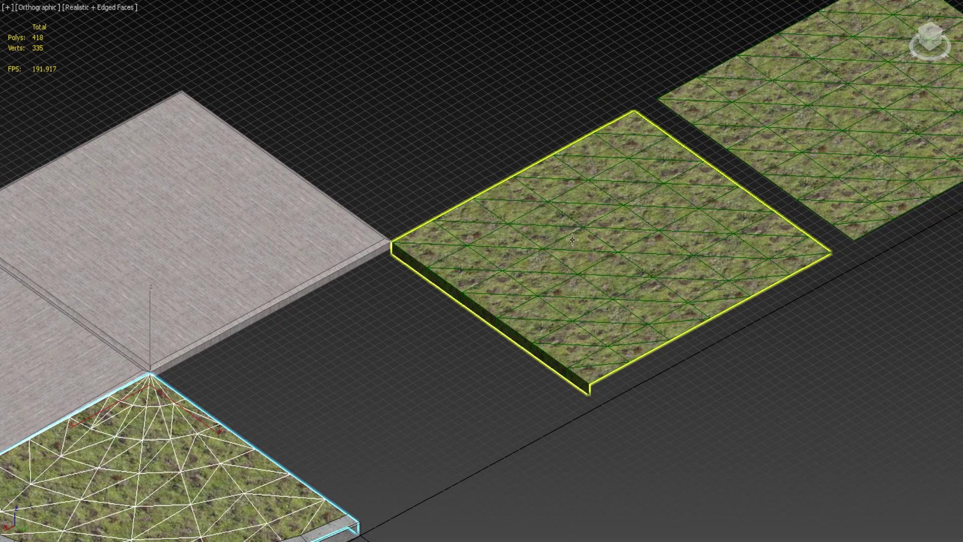
pyautogui.moveTo(235, 374); pyautogui.dragTo(550, 241, button='middle')
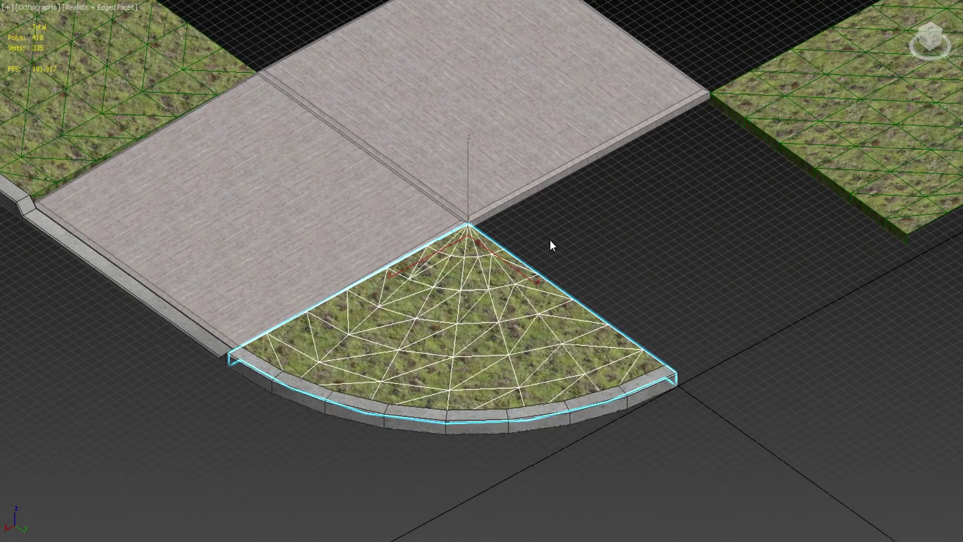
pyautogui.moveTo(356, 311); pyautogui.dragTo(592, 328, button='middle')
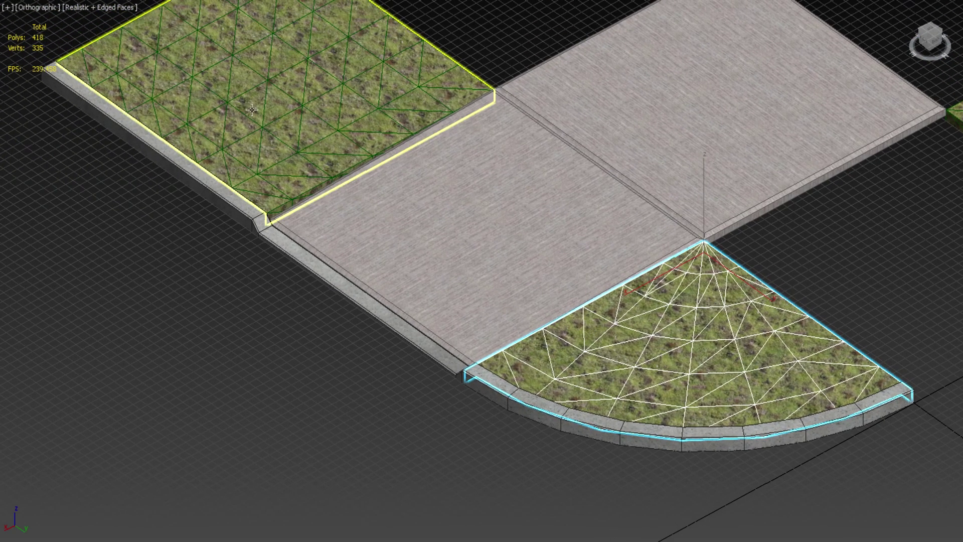
pyautogui.moveTo(692, 333); pyautogui.dragTo(524, 339, button='middle')
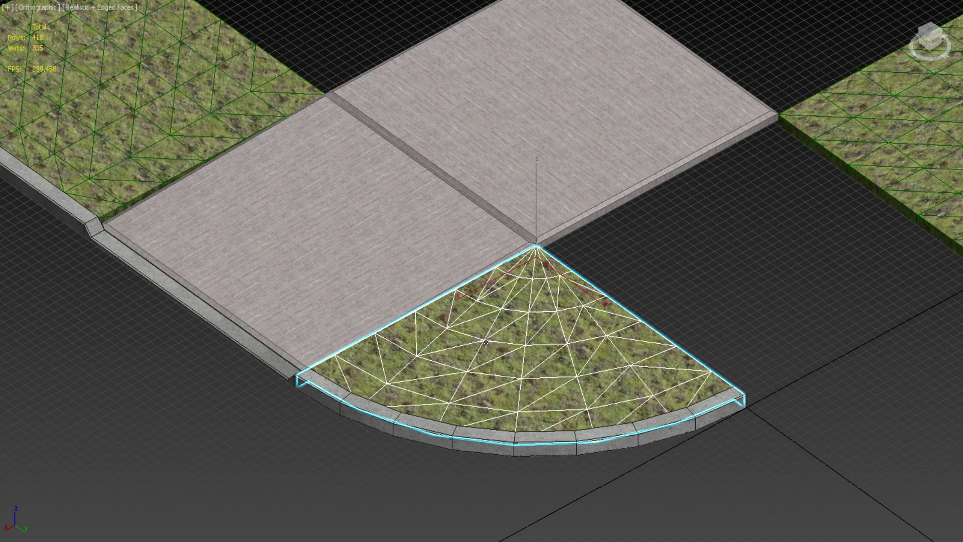
# Step: View the corner piece, sidewalk slabs and separate grass block from the opposite side, across the empty gap between them
pyautogui.moveTo(567, 338); pyautogui.dragTo(363, 355, button='middle')
pyautogui.moveTo(620, 255); pyautogui.dragTo(328, 419, button='middle')
pyautogui.keyDown('alt'); pyautogui.moveTo(463, 365); pyautogui.dragTo(494, 198, button='middle'); pyautogui.keyUp('alt')
pyautogui.moveTo(433, 402); pyautogui.dragTo(476, 224, button='middle')
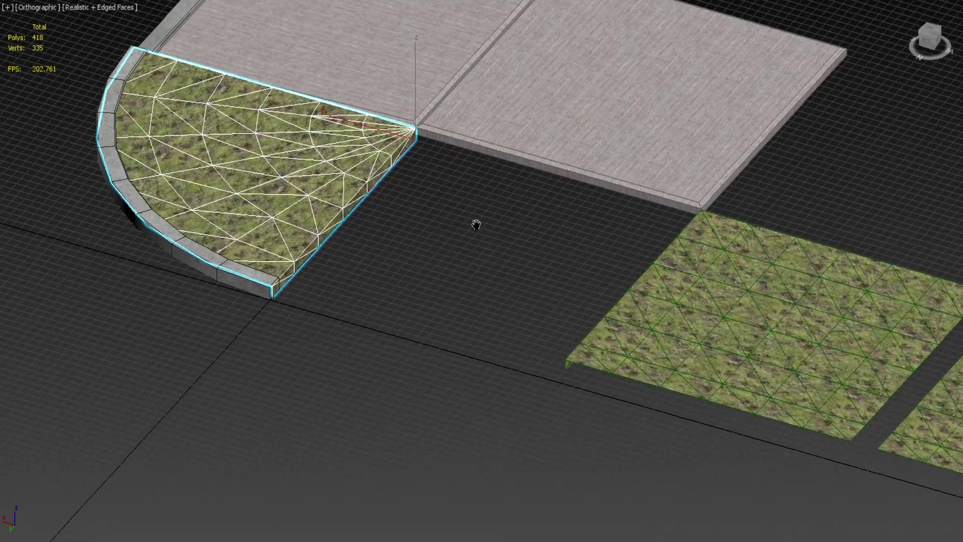
pyautogui.moveTo(662, 329); pyautogui.dragTo(521, 334, button='middle')
pyautogui.moveTo(351, 295); pyautogui.dragTo(564, 393, button='middle')
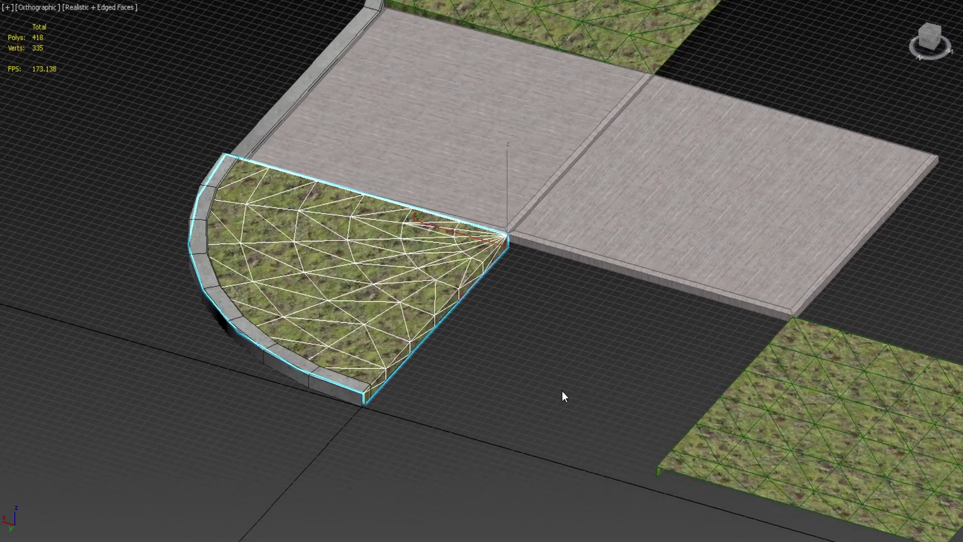
# Step: Inspect the corner grass piece's open side edge and its fit against the curved curb up close
pyautogui.scroll(5, 307, 344)
pyautogui.scroll(2, 307, 344)
pyautogui.scroll(-4, 461, 335)
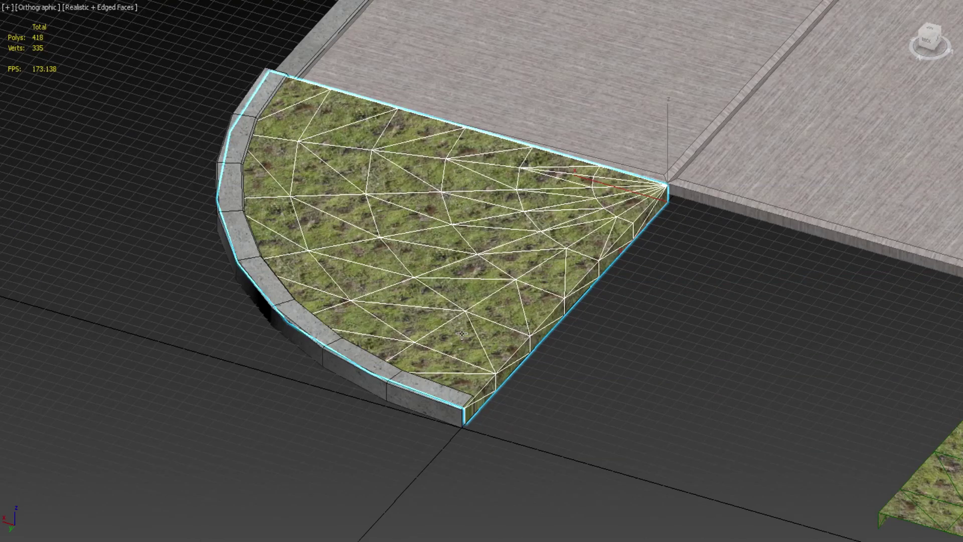
pyautogui.moveTo(360, 292); pyautogui.dragTo(399, 351, button='middle')
pyautogui.keyDown('alt'); pyautogui.moveTo(399, 352); pyautogui.dragTo(502, 344, button='middle'); pyautogui.keyUp('alt')
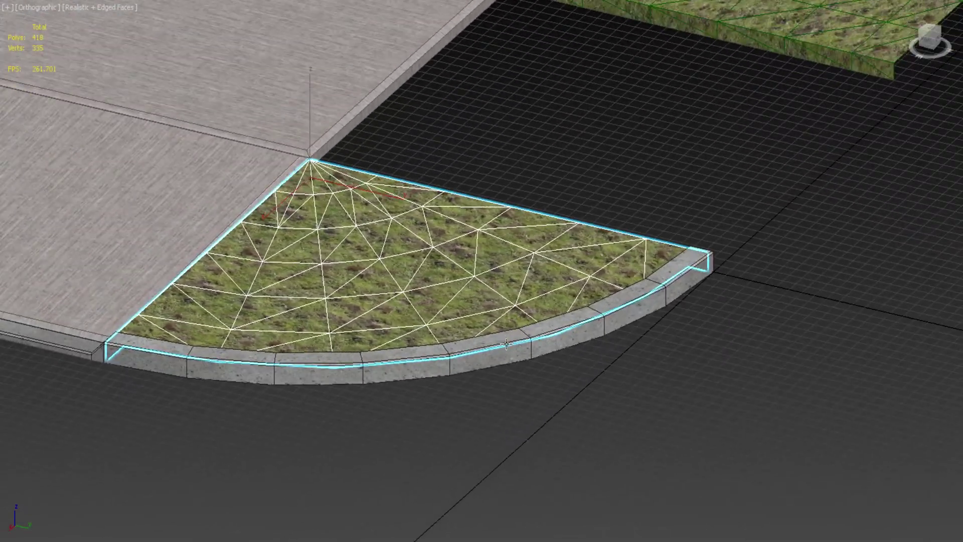
# Step: Examine from a lower angle how the curbed grass block, ramp slab and corner grass piece line up along the street edge
pyautogui.moveTo(250, 314); pyautogui.dragTo(670, 314, button='middle')
pyautogui.moveTo(277, 214); pyautogui.dragTo(564, 359, button='middle')
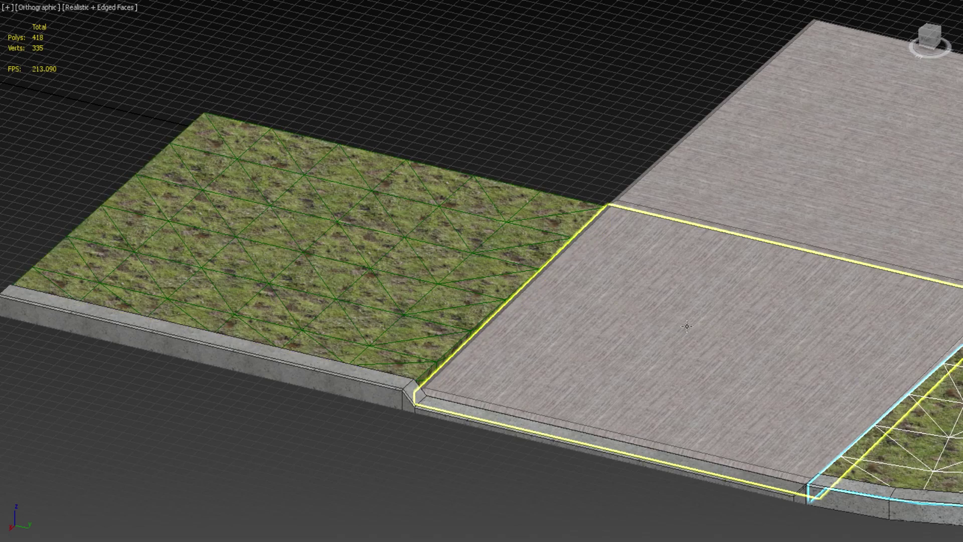
pyautogui.moveTo(697, 331); pyautogui.dragTo(335, 261, button='middle')
pyautogui.moveTo(616, 321); pyautogui.dragTo(505, 336, button='middle')
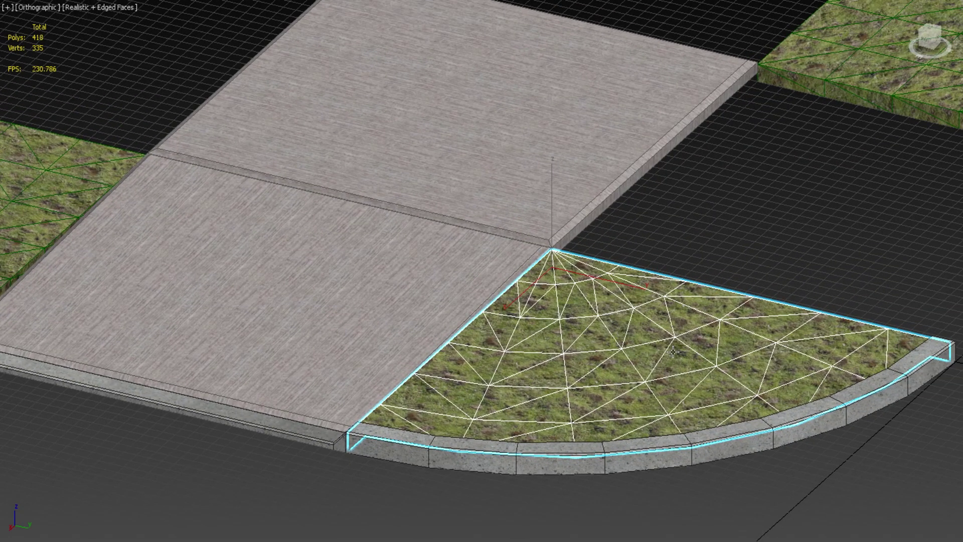
pyautogui.moveTo(670, 353); pyautogui.dragTo(415, 437, button='middle')
pyautogui.moveTo(640, 275); pyautogui.dragTo(570, 335, button='middle')
# Step: Clear the selection and review the complete set of modular pieces together with the scene's polygon and vertex statistics
pyautogui.scroll(-3, 519, 390)
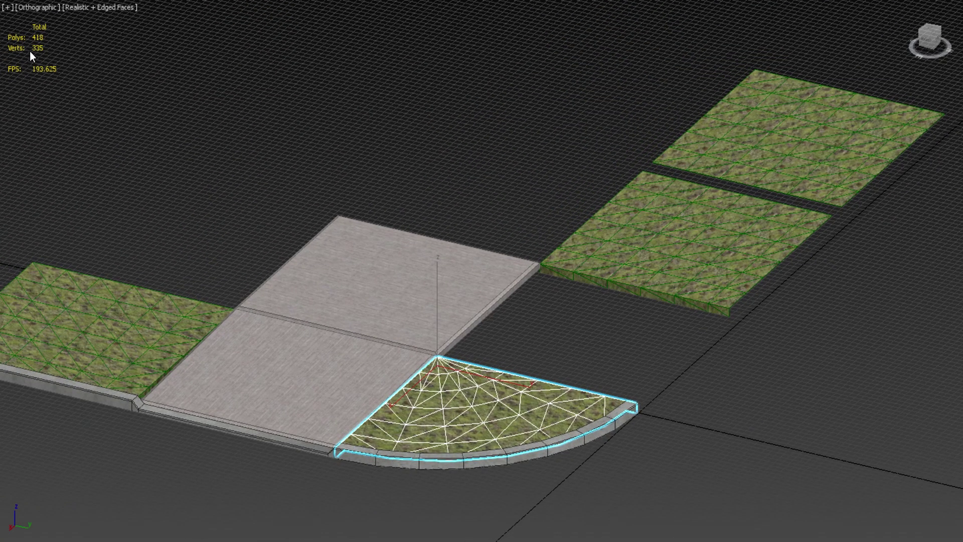
pyautogui.scroll(-4, 210, 182)
pyautogui.click(207, 153)
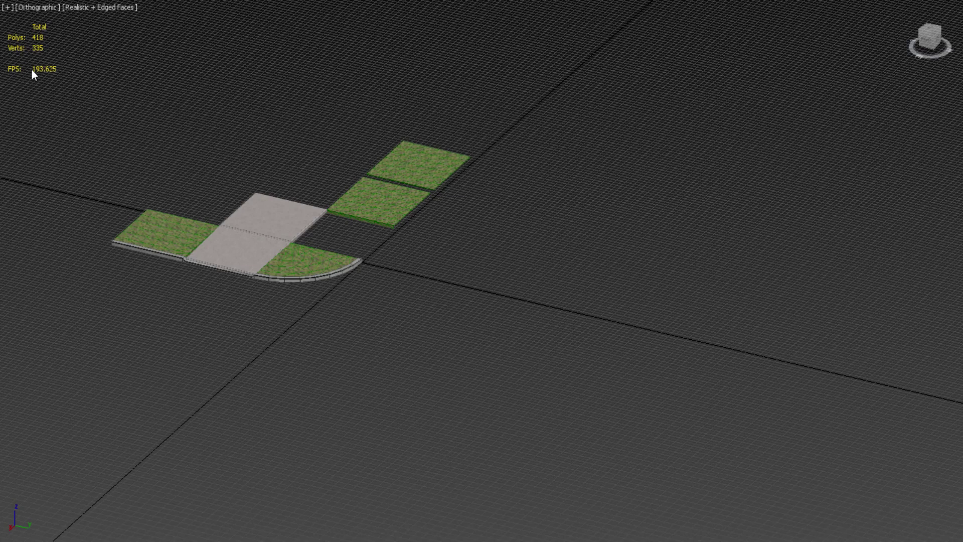
pyautogui.moveTo(112, 122); pyautogui.dragTo(298, 257, button='middle')
pyautogui.scroll(5, 386, 300)
pyautogui.moveTo(366, 351); pyautogui.dragTo(354, 200, button='middle')
pyautogui.scroll(-3, 359, 233)
pyautogui.moveTo(418, 261); pyautogui.dragTo(378, 310, button='middle')
pyautogui.scroll(3, 378, 309)
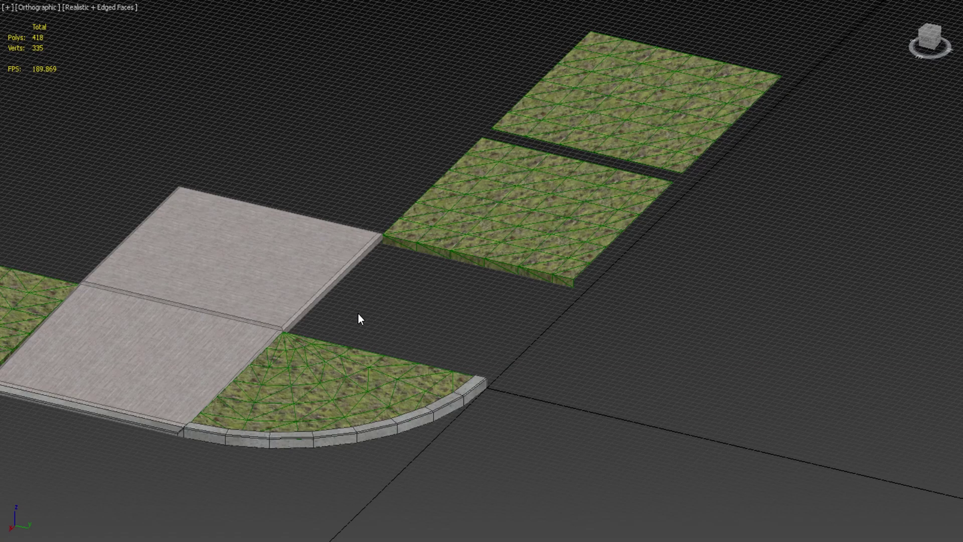
# Step: Look over the unselected sidewalk set, from the curved corner to the straight curb's transition into the lowered ramp curb
pyautogui.moveTo(358, 314); pyautogui.dragTo(413, 250, button='middle')
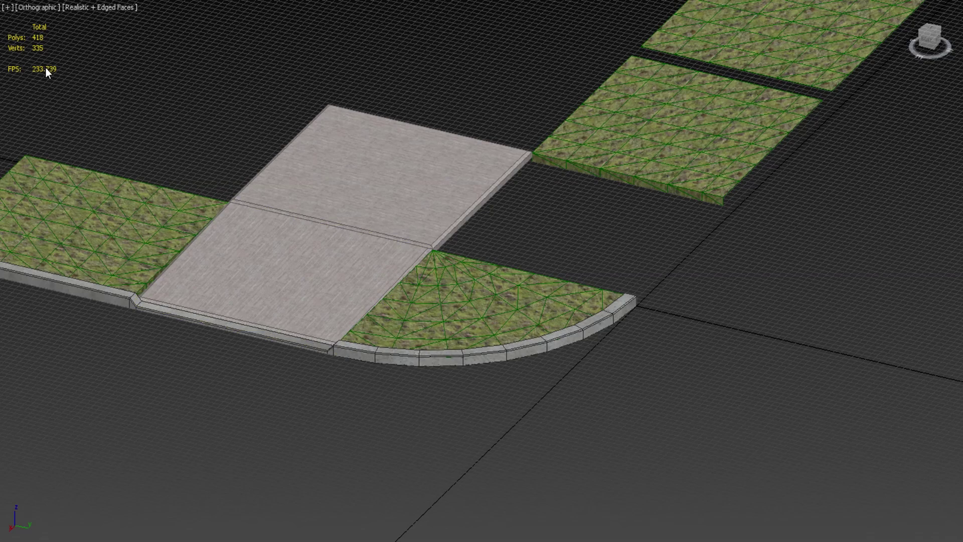
pyautogui.moveTo(268, 251); pyautogui.dragTo(379, 297, button='middle')
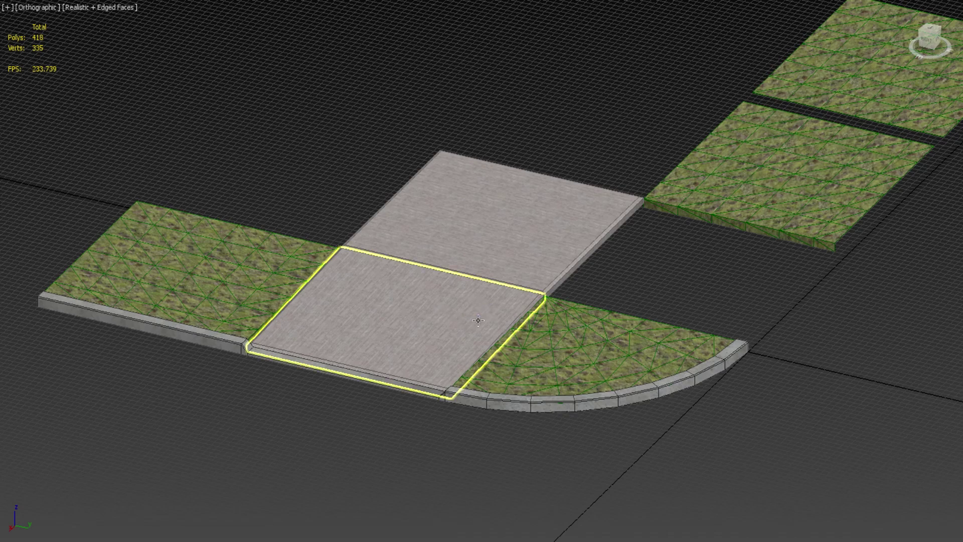
pyautogui.scroll(2, 476, 337)
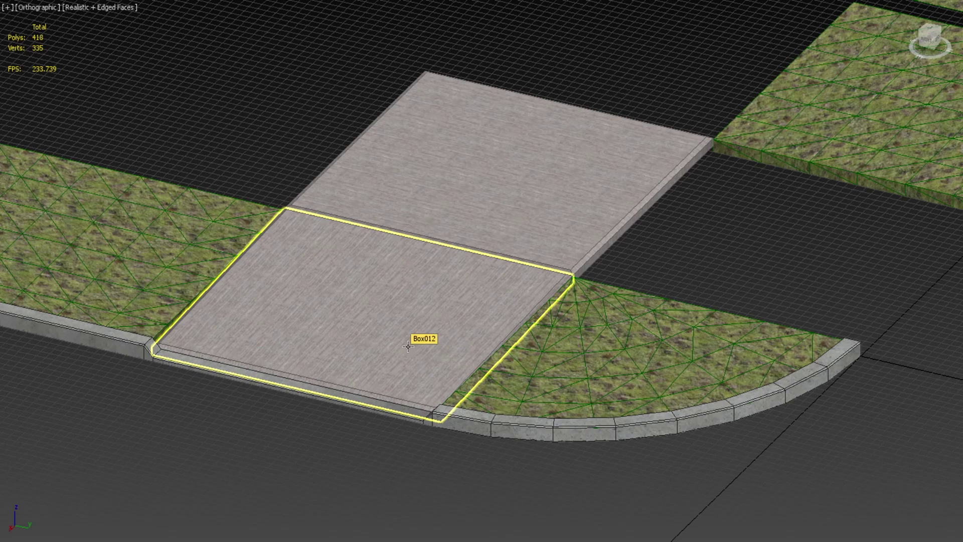
pyautogui.moveTo(553, 379); pyautogui.dragTo(347, 368, button='middle')
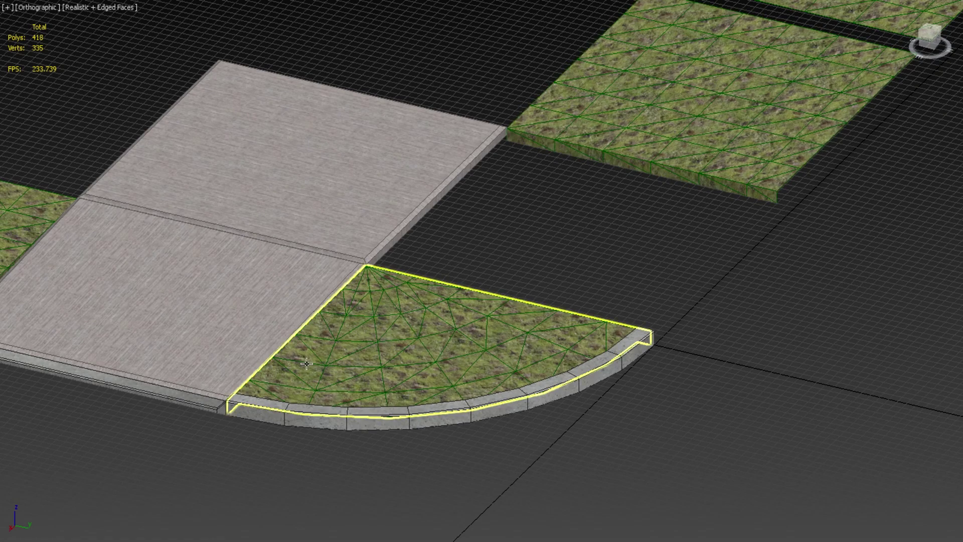
pyautogui.moveTo(573, 278); pyautogui.dragTo(778, 285, button='middle')
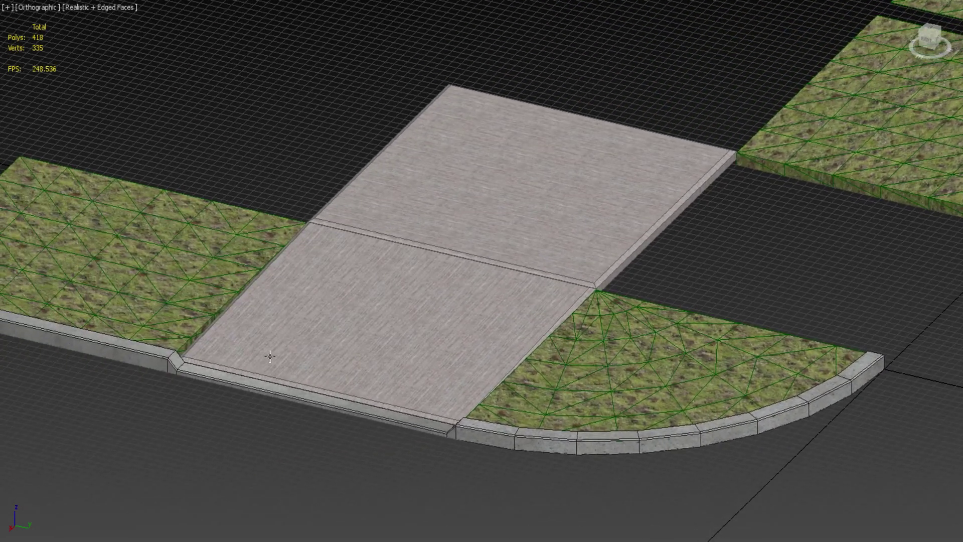
pyautogui.moveTo(361, 377); pyautogui.dragTo(570, 374, button='middle')
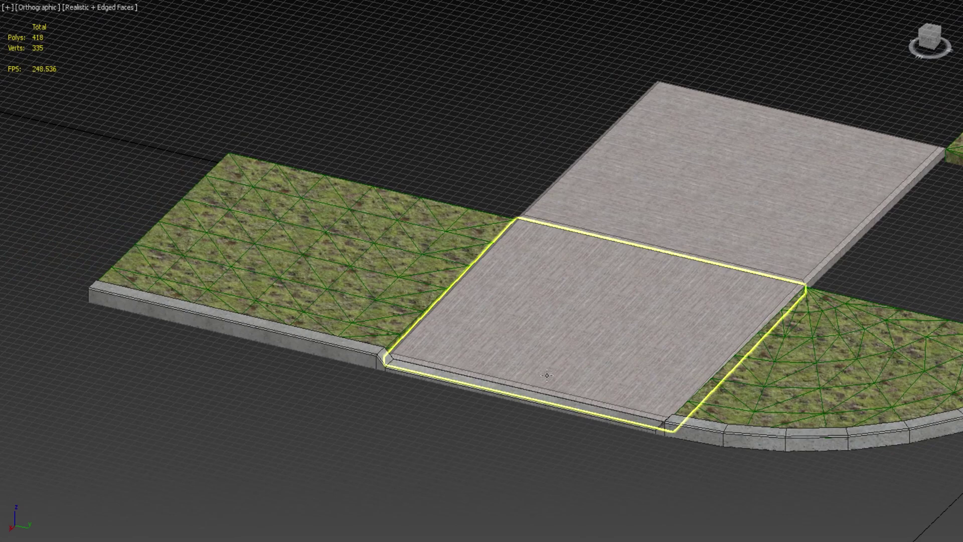
pyautogui.scroll(5, 246, 326)
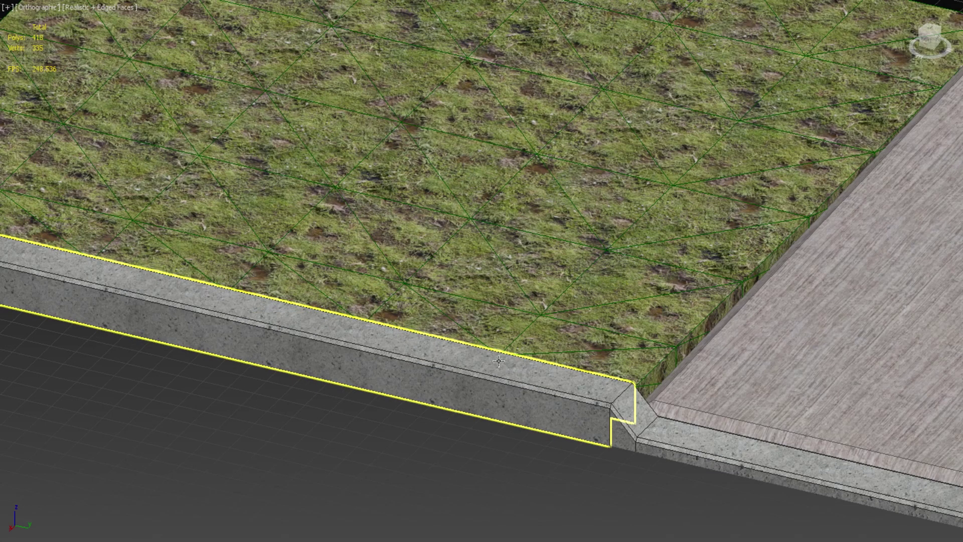
# Step: Examine the straight curb's full length and its transition into the lowered ramp curb beside the grass block
pyautogui.scroll(-7, 463, 387)
pyautogui.moveTo(594, 399); pyautogui.dragTo(302, 342, button='middle')
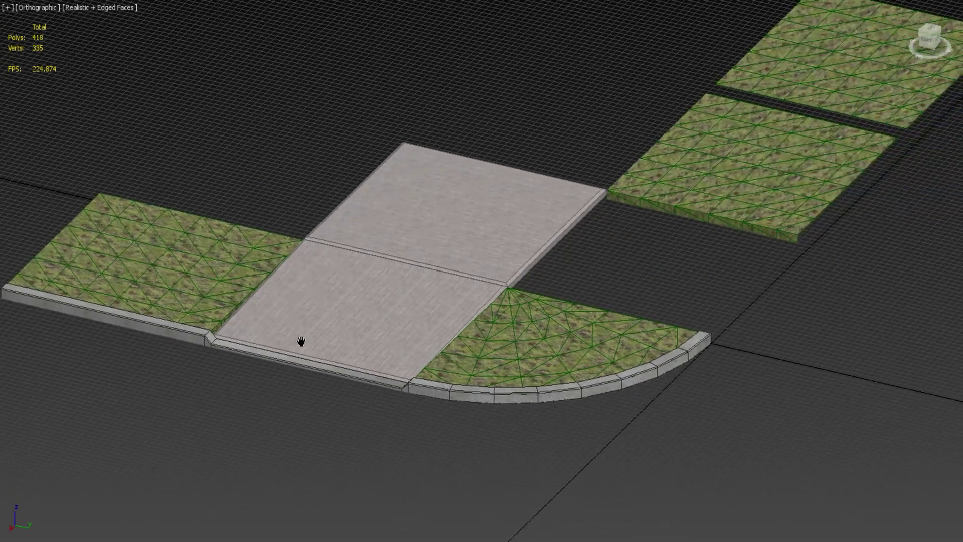
pyautogui.moveTo(575, 341); pyautogui.dragTo(518, 357, button='middle')
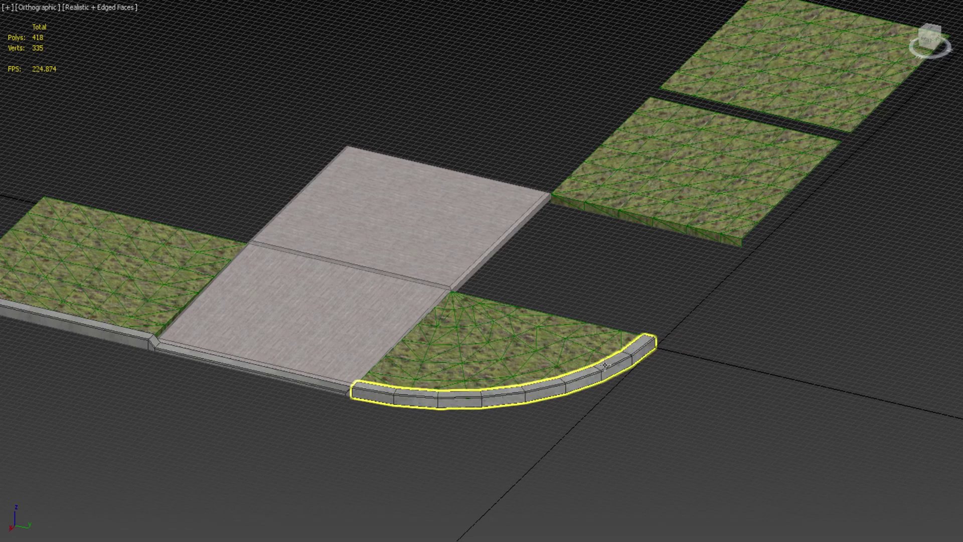
pyautogui.moveTo(452, 386); pyautogui.dragTo(640, 386, button='middle')
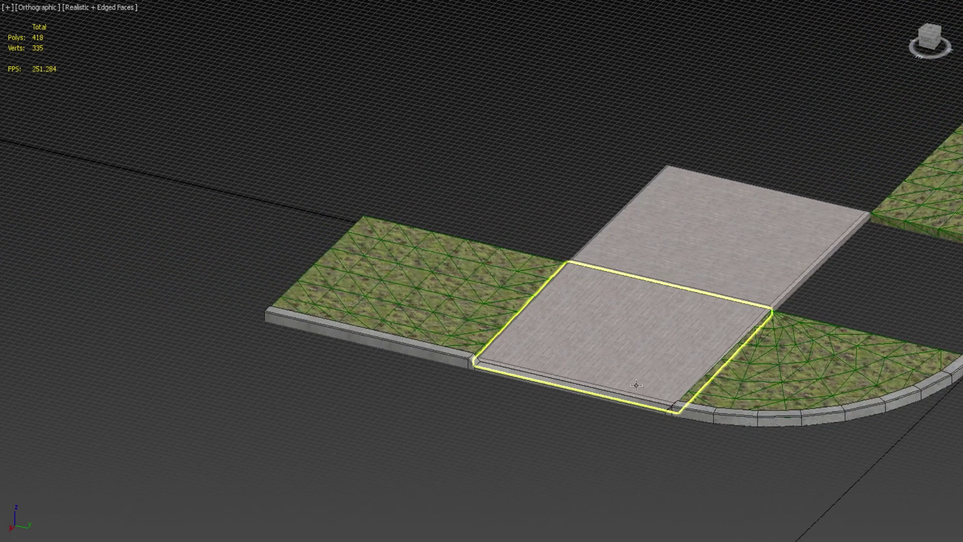
pyautogui.scroll(6, 401, 371)
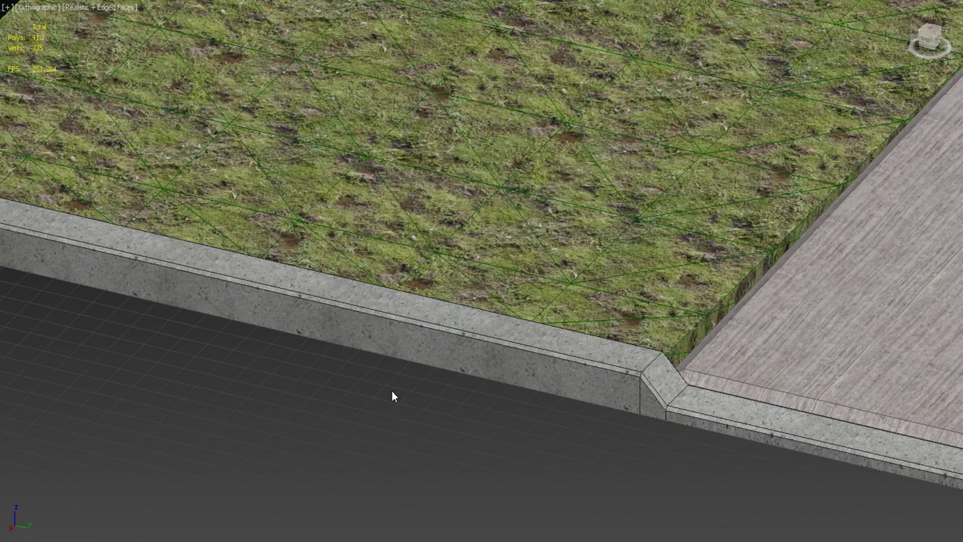
pyautogui.scroll(-4, 323, 394)
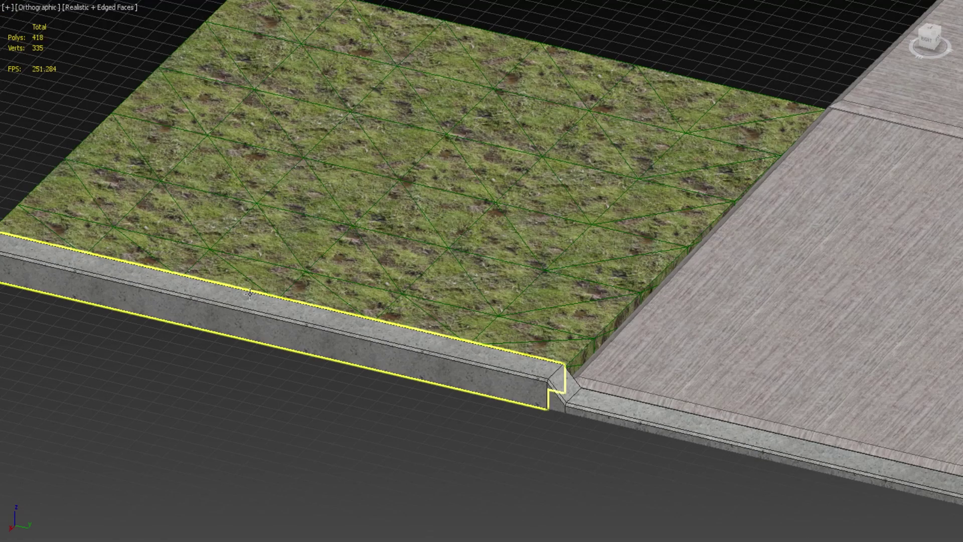
pyautogui.moveTo(341, 385); pyautogui.dragTo(504, 407, button='middle')
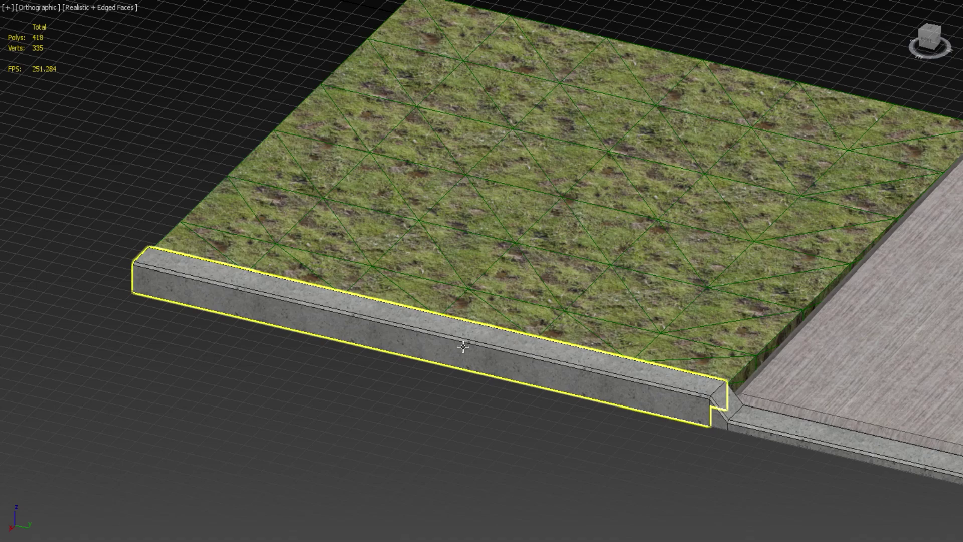
pyautogui.moveTo(608, 375); pyautogui.dragTo(178, 373, button='middle')
pyautogui.moveTo(550, 279); pyautogui.dragTo(268, 405, button='middle')
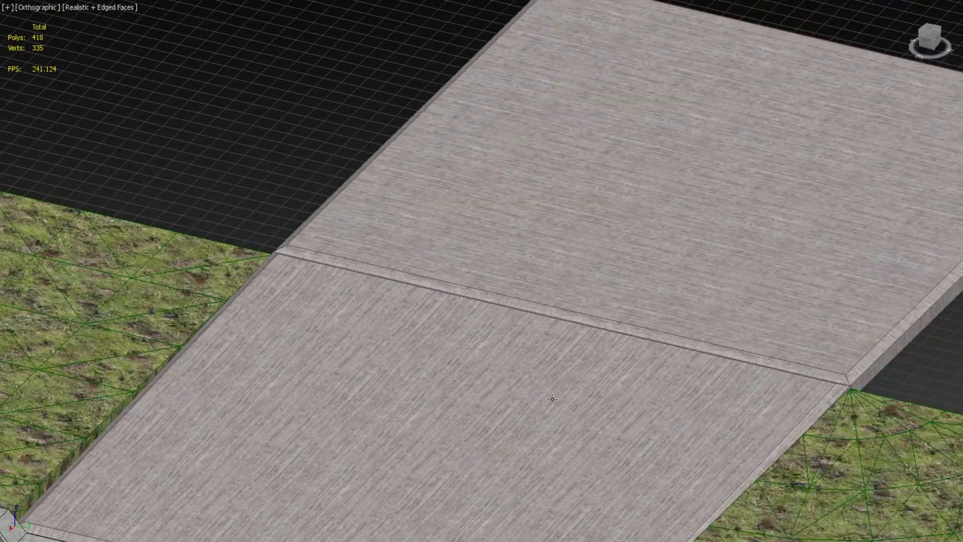
# Step: Inspect the beveled seam between the ramp slab and the sidewalk slab, including its alignment with the adjoining grass and curb pieces
pyautogui.scroll(4, 573, 384)
pyautogui.keyDown('alt'); pyautogui.moveTo(694, 284); pyautogui.dragTo(490, 310, button='middle'); pyautogui.keyUp('alt')
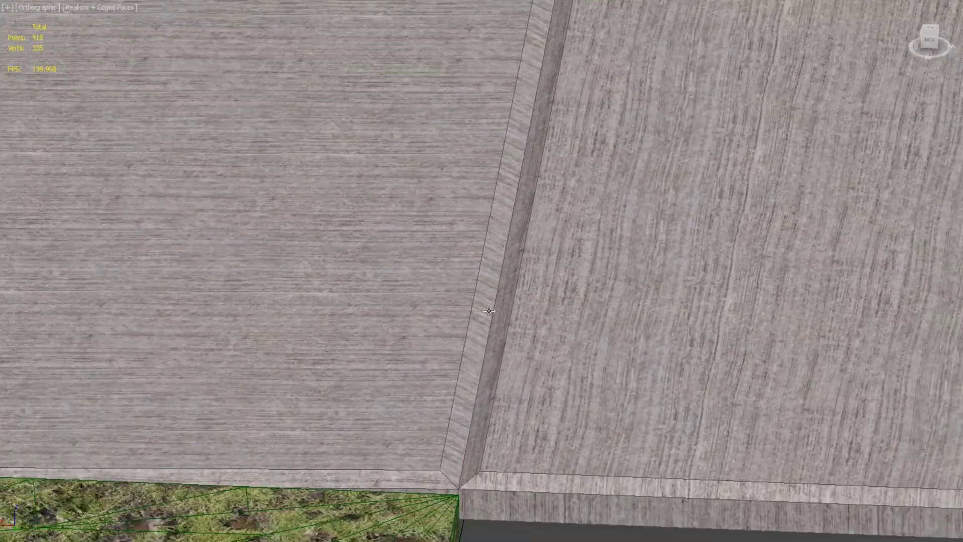
pyautogui.scroll(-2, 530, 385)
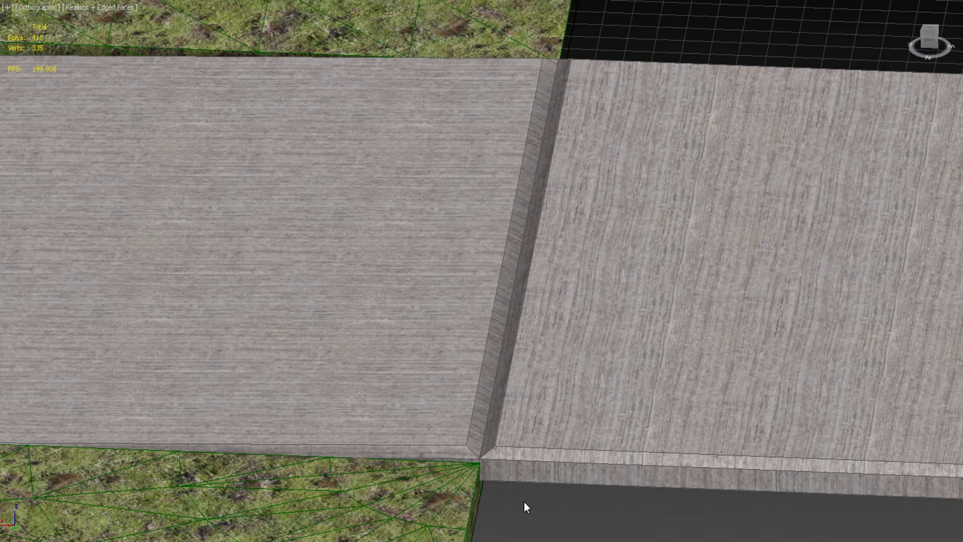
pyautogui.scroll(-3, 524, 502)
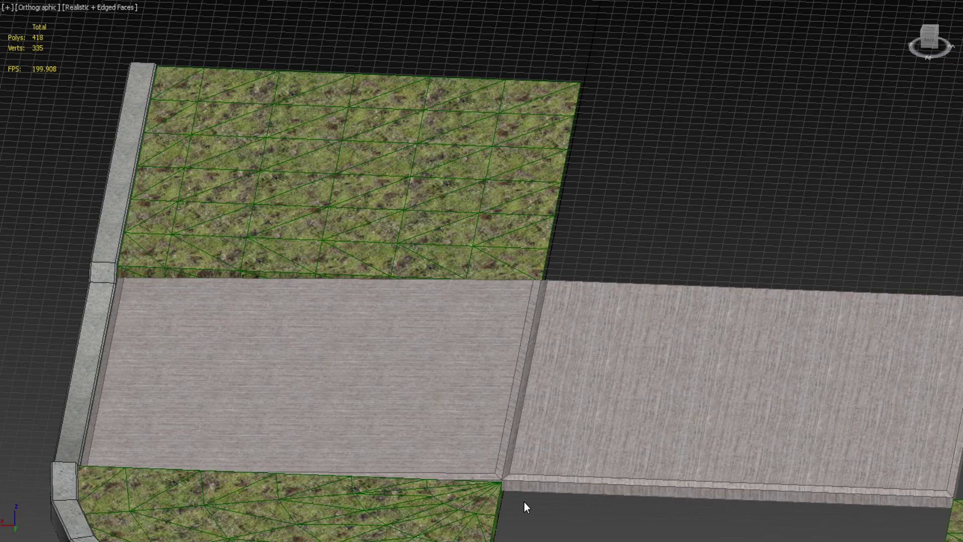
pyautogui.keyDown('alt'); pyautogui.moveTo(465, 435); pyautogui.dragTo(495, 418, button='middle'); pyautogui.keyUp('alt')
pyautogui.moveTo(323, 383); pyautogui.dragTo(681, 386, button='middle')
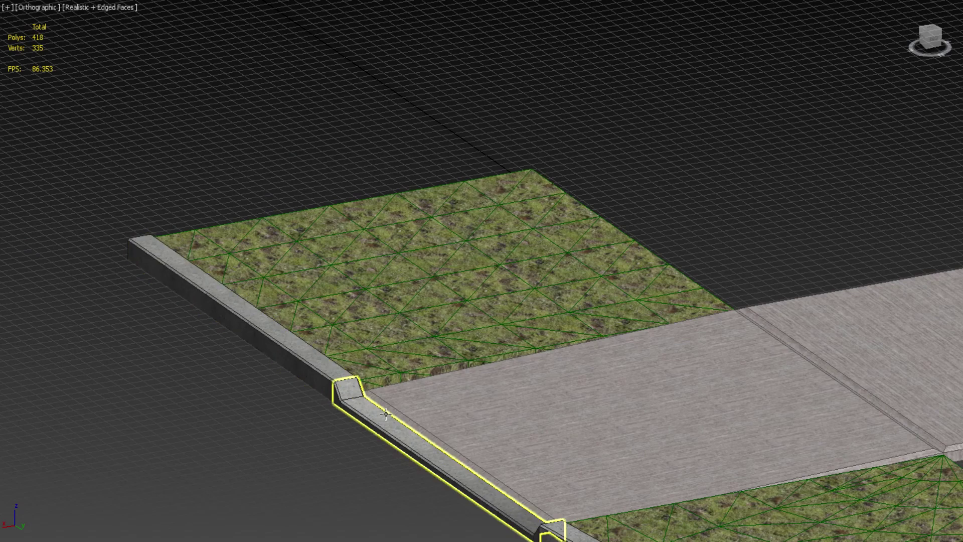
pyautogui.moveTo(688, 372); pyautogui.dragTo(284, 321, button='middle')
pyautogui.scroll(-4, 374, 368)
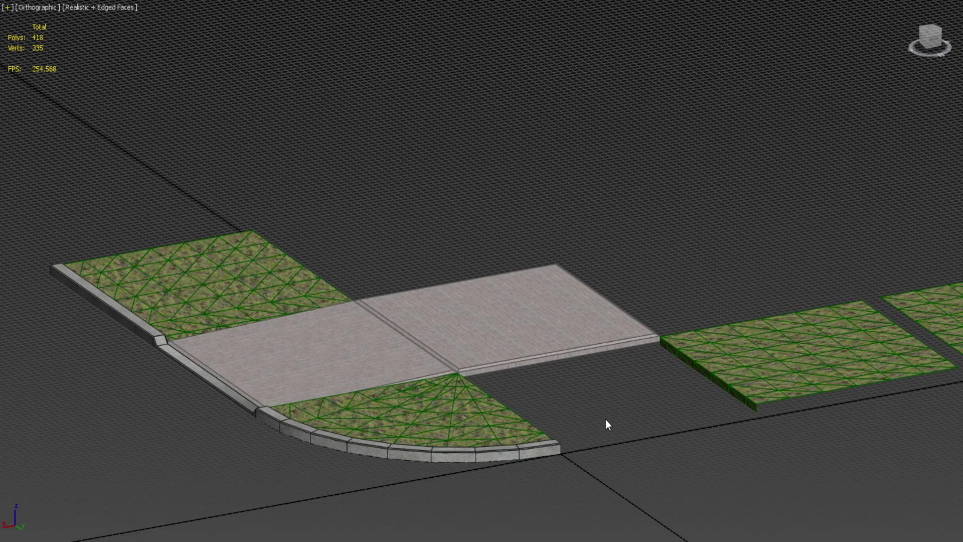
# Step: Select the ramp slab and then the curbed grass block to inspect their overlap where the straight curb meets the ramp curb
pyautogui.scroll(4, 333, 386)
pyautogui.moveTo(316, 386); pyautogui.dragTo(453, 311, button='middle')
pyautogui.moveTo(226, 365); pyautogui.dragTo(301, 475, button='middle')
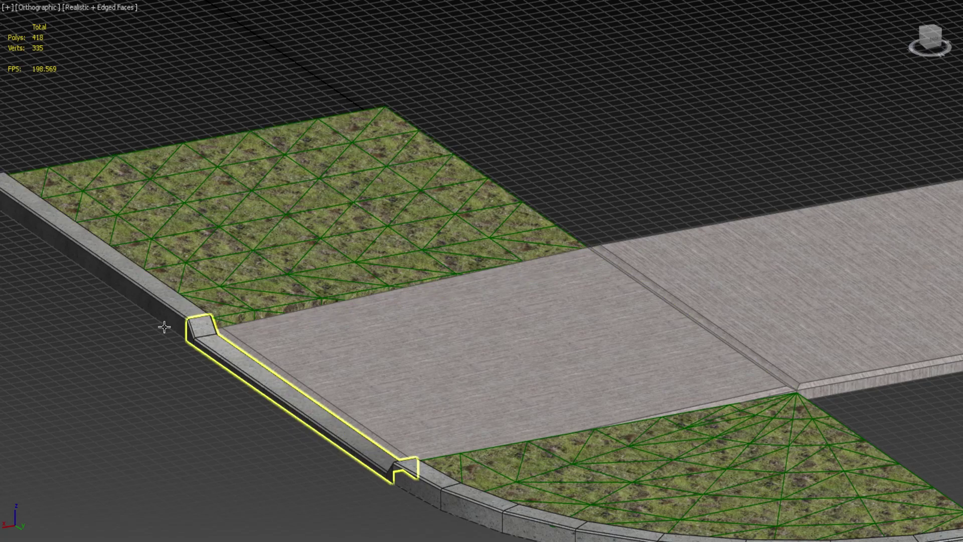
pyautogui.scroll(3, 275, 331)
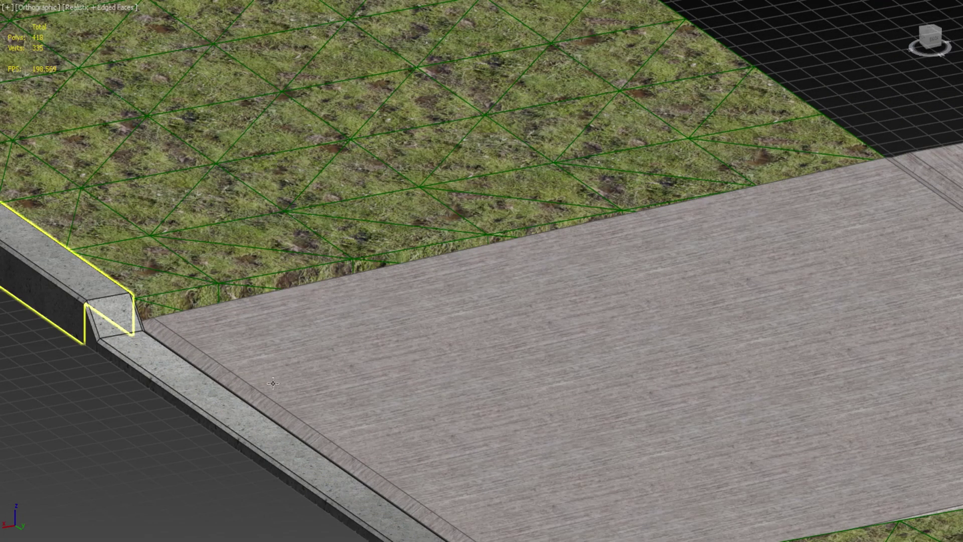
pyautogui.scroll(-3, 371, 329)
pyautogui.click(367, 328)
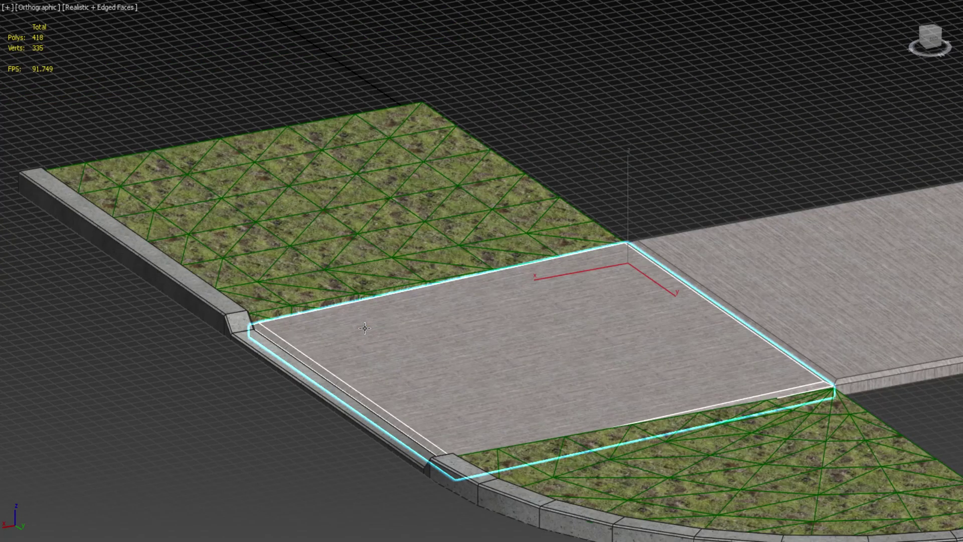
pyautogui.click(315, 270)
pyautogui.scroll(3, 315, 270)
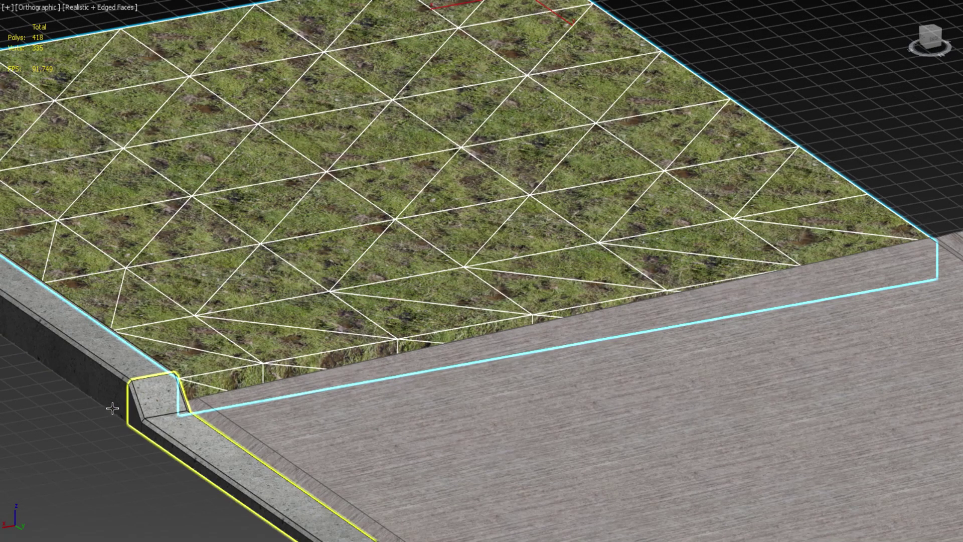
pyautogui.scroll(-5, 311, 304)
pyautogui.scroll(-2, 341, 309)
pyautogui.moveTo(476, 360); pyautogui.dragTo(351, 373, button='middle')
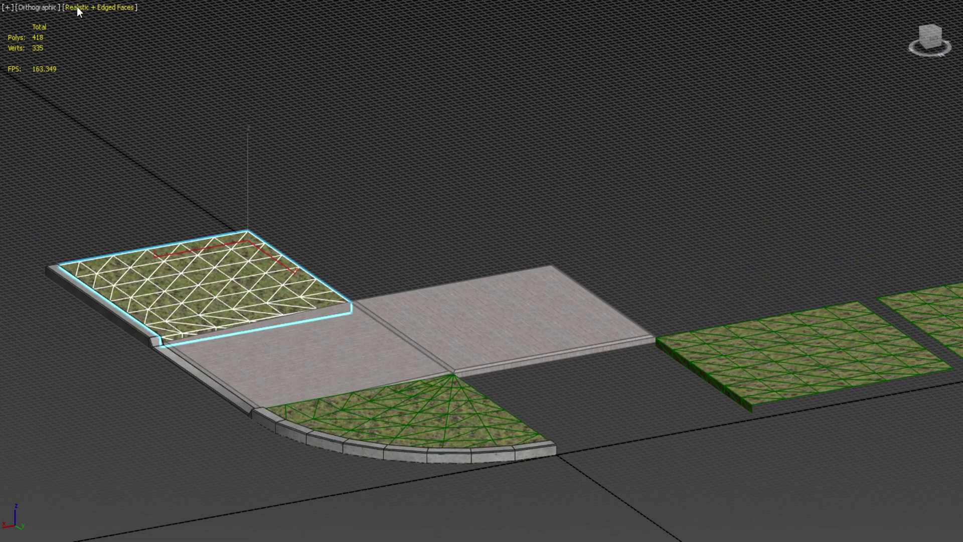
# Step: Turn off the edged faces display and review the deselected modular set with plain realistic shading
pyautogui.press('F4')
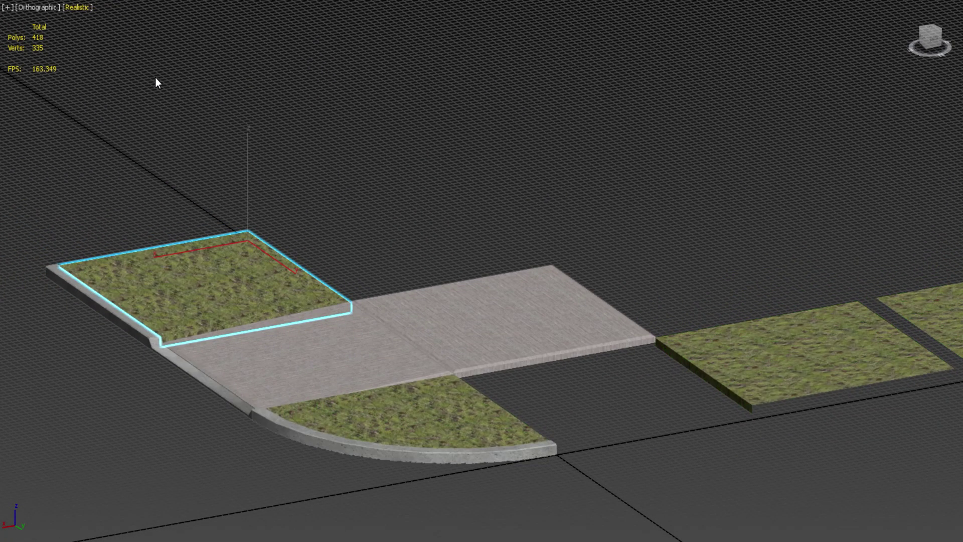
pyautogui.scroll(3, 331, 391)
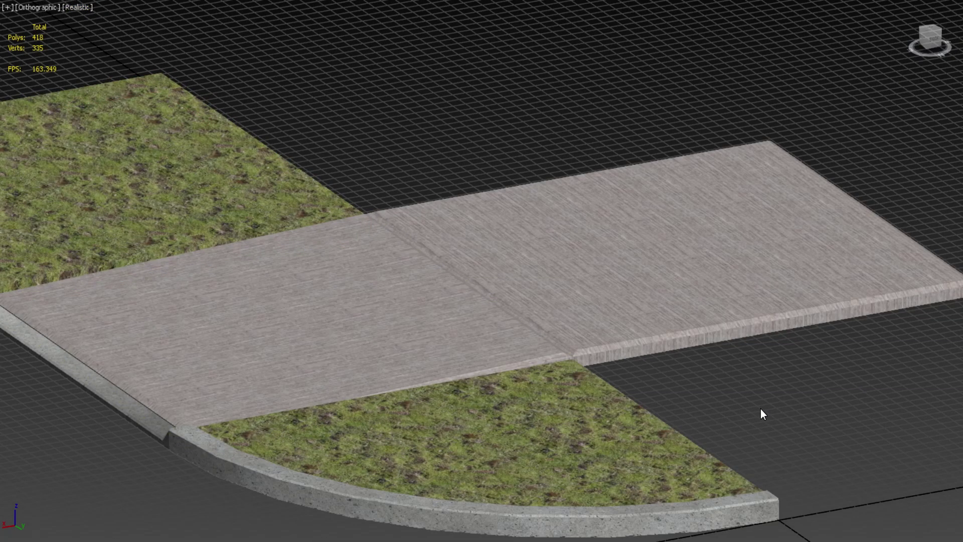
pyautogui.moveTo(761, 408); pyautogui.dragTo(694, 278, button='middle')
pyautogui.scroll(-2, 405, 510)
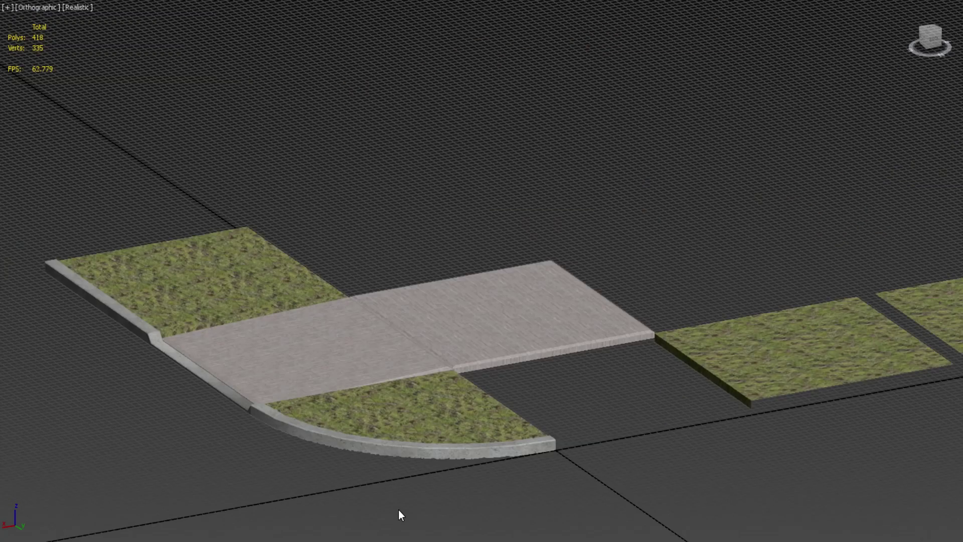
pyautogui.keyDown('alt'); pyautogui.moveTo(398, 510); pyautogui.dragTo(318, 458, button='middle'); pyautogui.keyUp('alt')
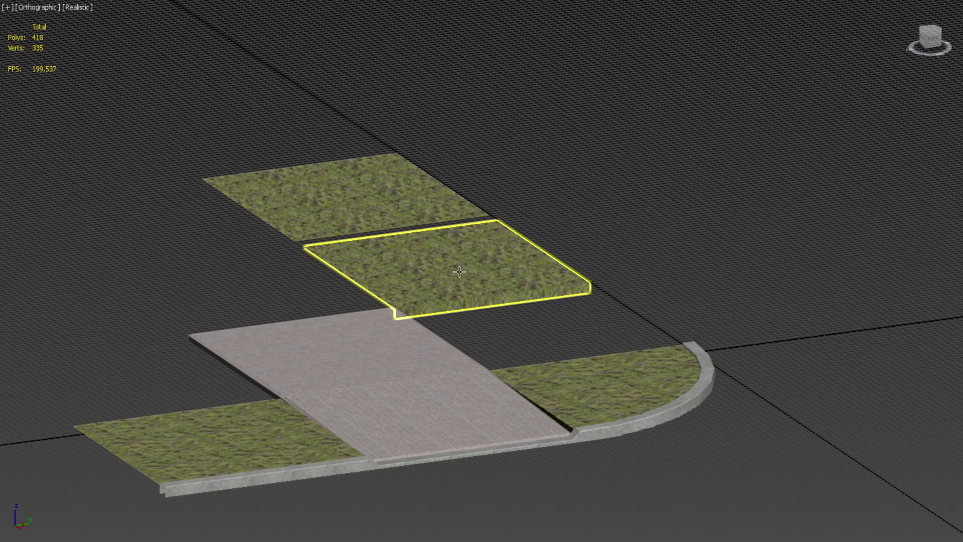
# Step: Select the thin grass tile at the far end of the set and compare it with the grass block bordering the ramp slab
pyautogui.keyDown('alt'); pyautogui.moveTo(459, 271); pyautogui.dragTo(284, 466, button='middle'); pyautogui.keyUp('alt')
pyautogui.click(549, 360)
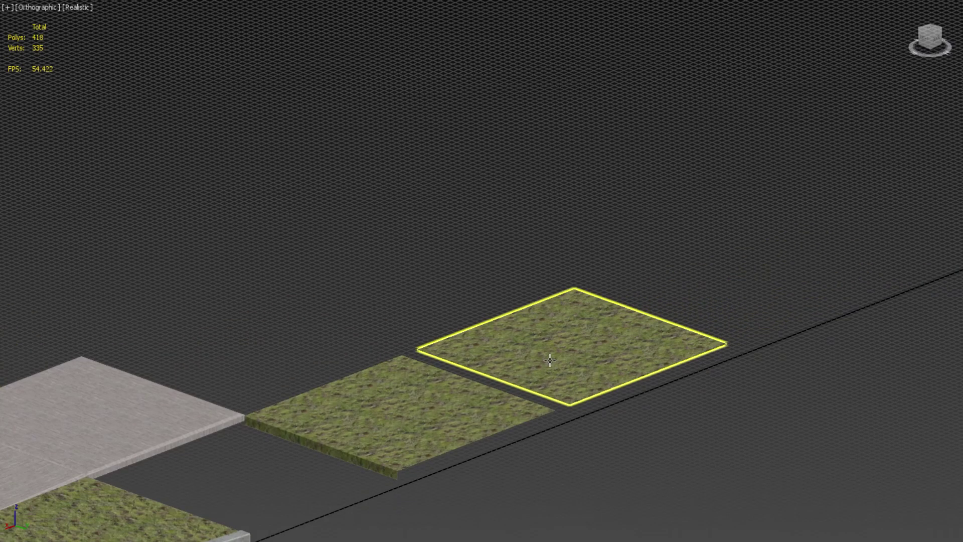
pyautogui.click(550, 360)
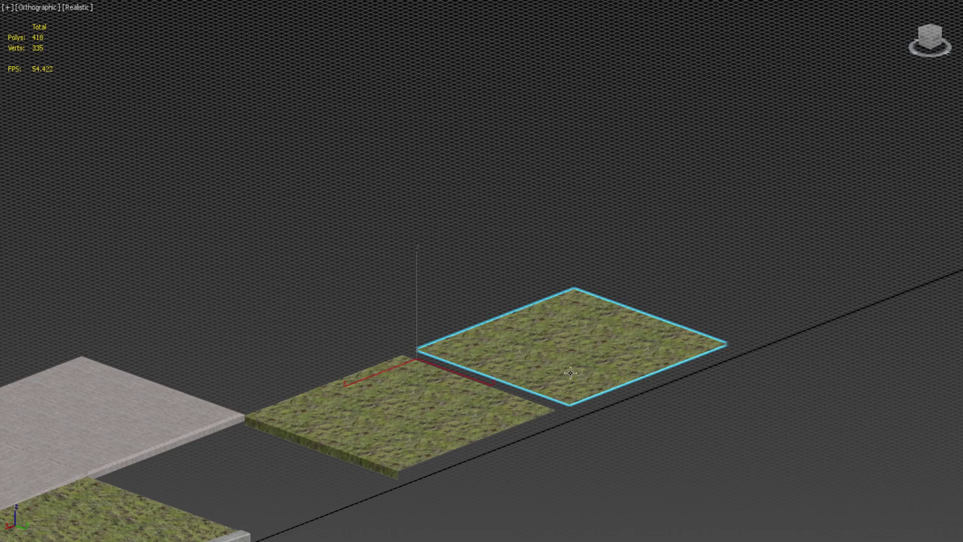
pyautogui.moveTo(336, 489); pyautogui.dragTo(445, 410, button='middle')
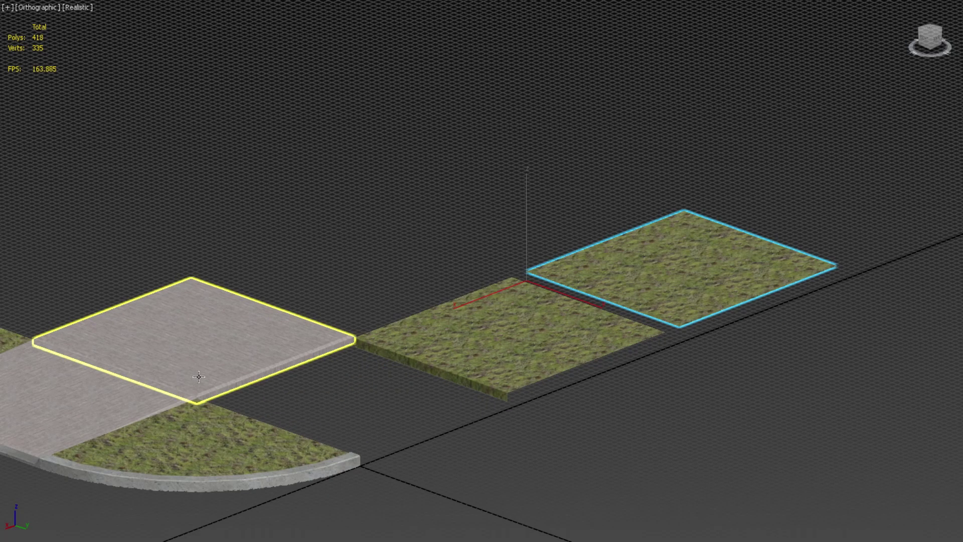
pyautogui.moveTo(126, 417); pyautogui.dragTo(364, 431, button='middle')
pyautogui.scroll(8, 169, 383)
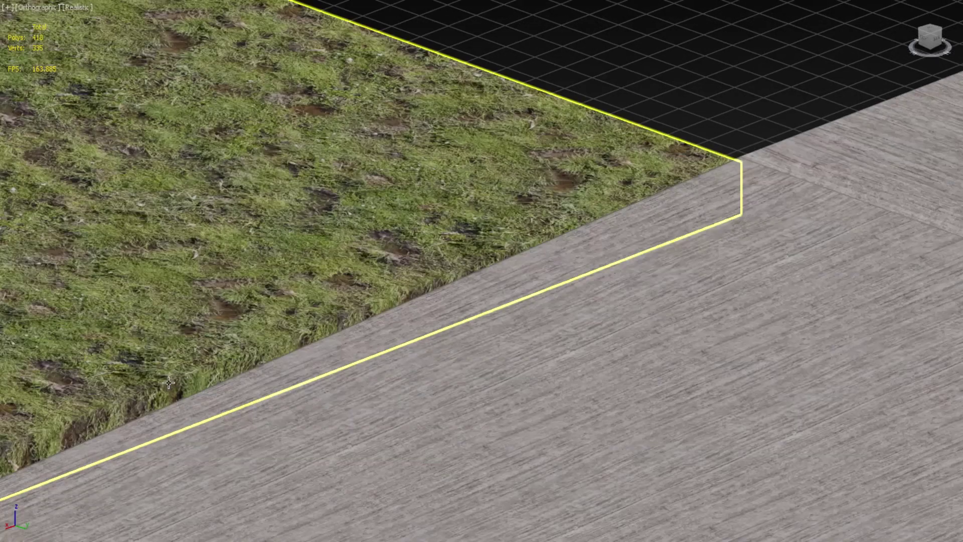
pyautogui.scroll(-8, 168, 383)
pyautogui.scroll(2, 620, 407)
pyautogui.moveTo(620, 407); pyautogui.dragTo(229, 429, button='middle')
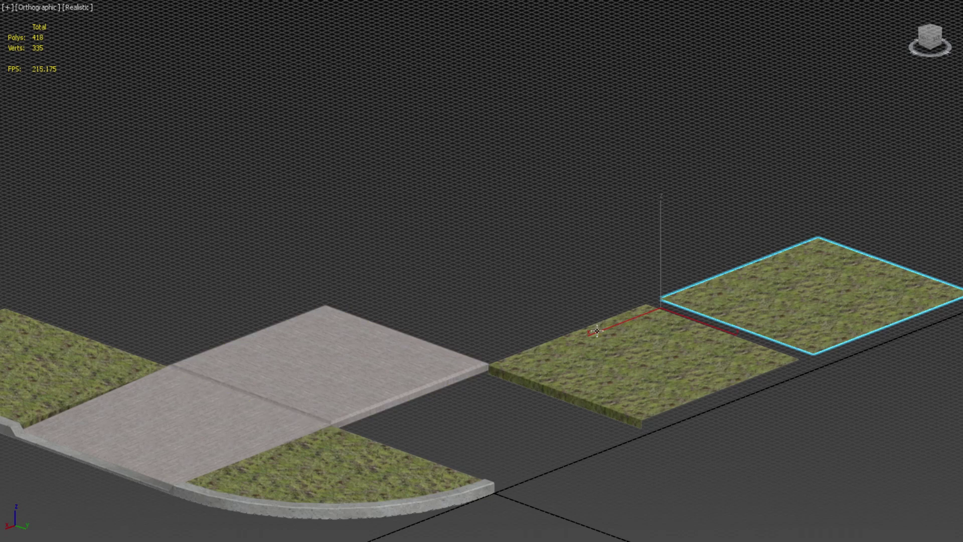
# Step: In a squared-up top view, draw a plane from the sidewalk slab's outer corner to the neighbouring grass block's far corner
pyautogui.keyDown('alt'); pyautogui.moveTo(380, 280); pyautogui.dragTo(433, 392, button='middle'); pyautogui.keyUp('alt')
pyautogui.moveTo(522, 311); pyautogui.dragTo(466, 414, button='middle')
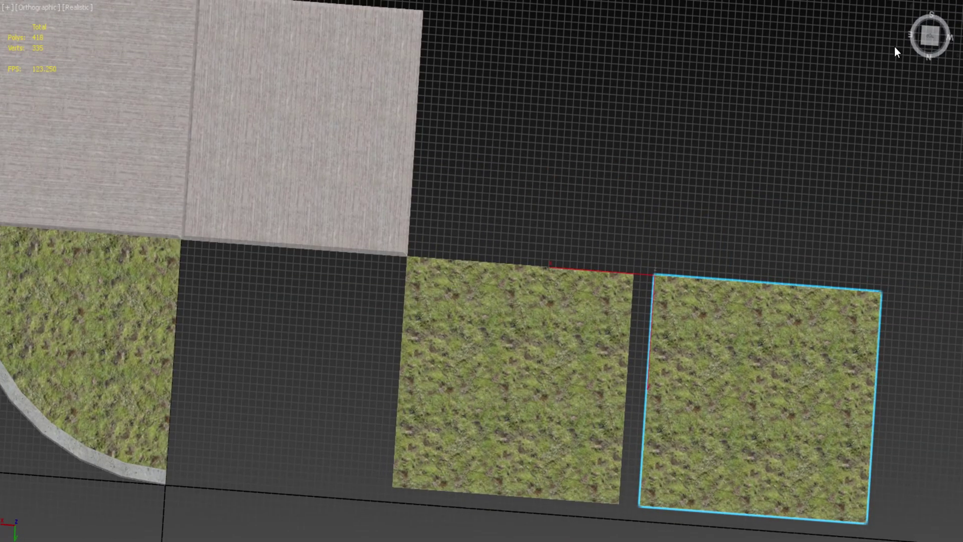
pyautogui.click(930, 36)
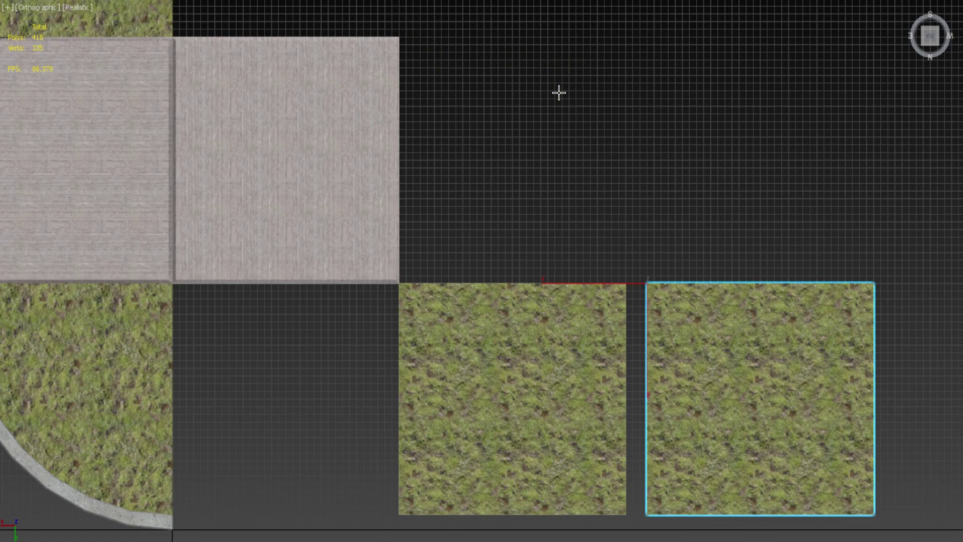
pyautogui.click(399, 37)
pyautogui.moveTo(400, 37); pyautogui.dragTo(625, 281)
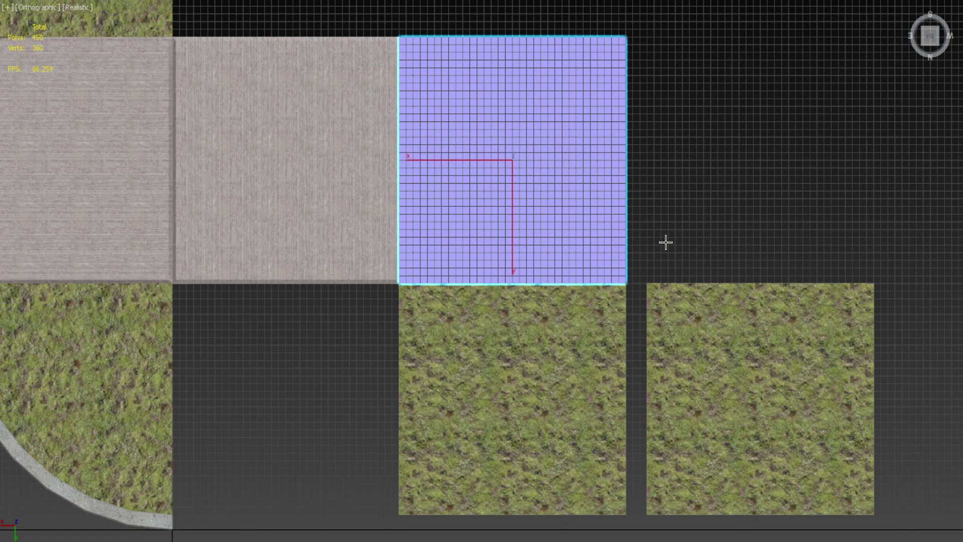
# Step: Examine the new plane from angled and overhead views, checking its fit against the sidewalk slab and the grass block
pyautogui.keyDown('alt'); pyautogui.moveTo(677, 243); pyautogui.dragTo(513, 159, button='middle'); pyautogui.keyUp('alt')
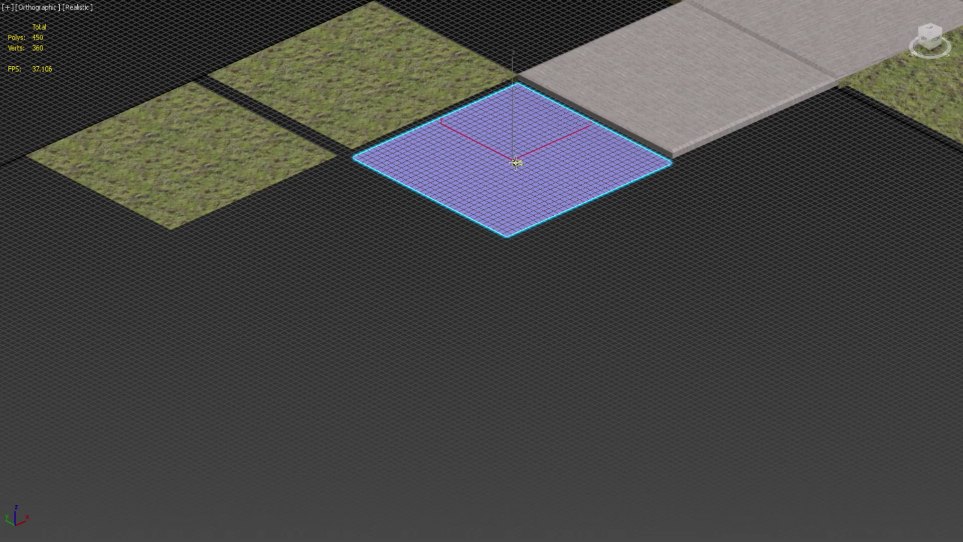
pyautogui.moveTo(515, 163); pyautogui.dragTo(499, 261, button='middle')
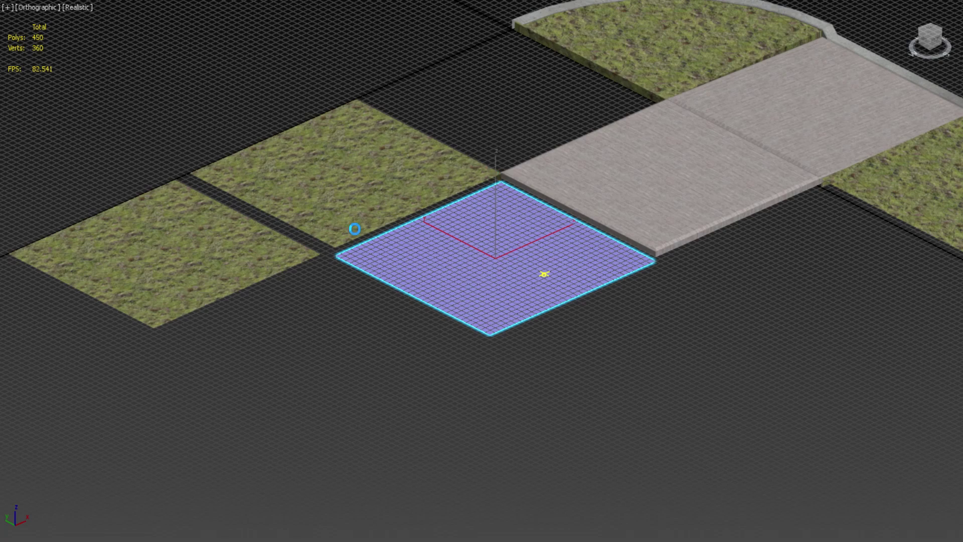
pyautogui.scroll(3, 504, 171)
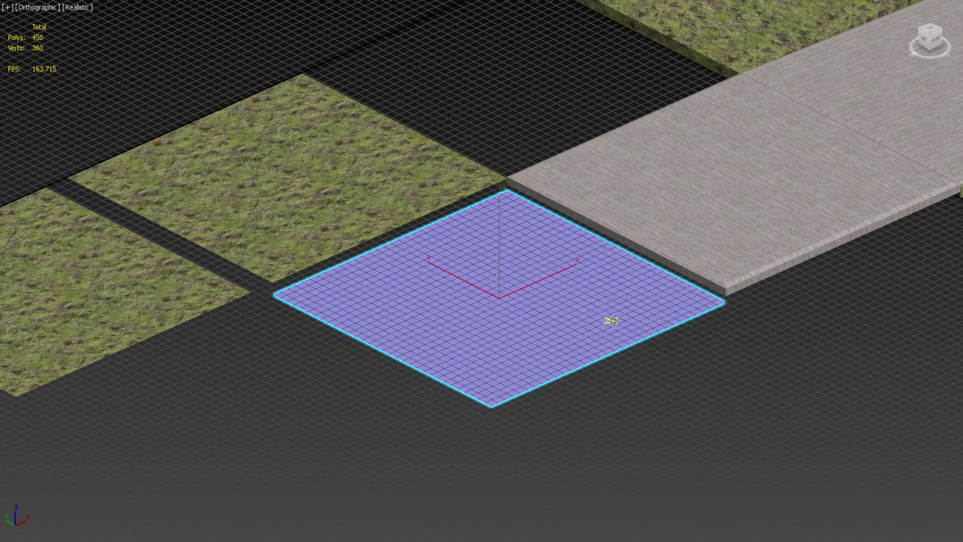
pyautogui.moveTo(608, 285); pyautogui.dragTo(537, 361, button='middle')
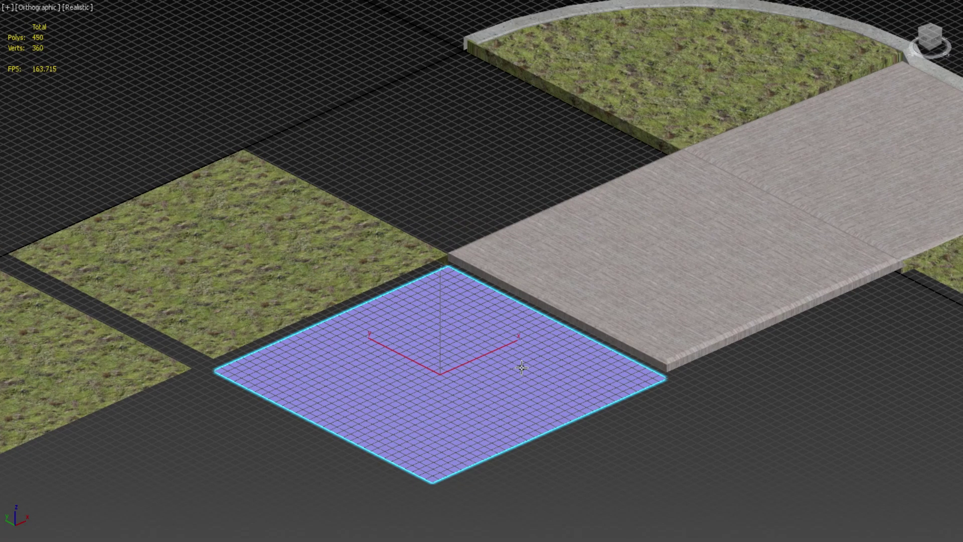
pyautogui.scroll(5, 522, 367)
pyautogui.scroll(-3, 484, 319)
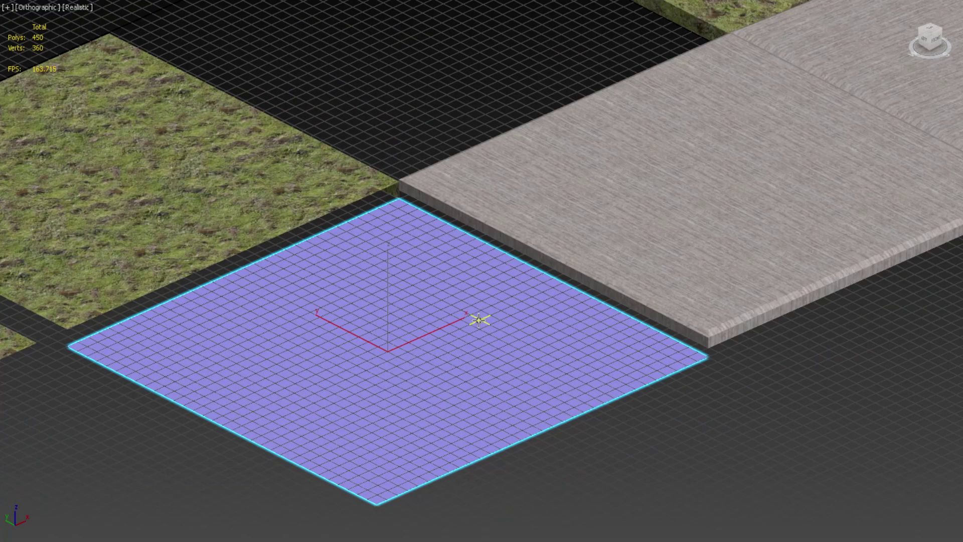
pyautogui.moveTo(467, 361); pyautogui.dragTo(415, 381, button='middle')
pyautogui.press('t')
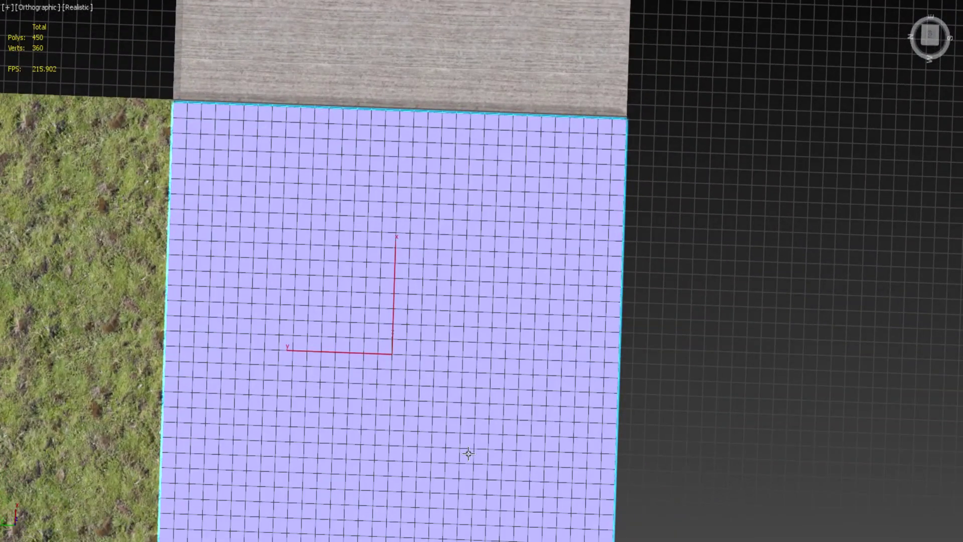
# Step: Examine the plane's fit from overhead against the sidewalk slab, grass blocks, ramp slab and curved curb corner
pyautogui.scroll(3, 459, 431)
pyautogui.moveTo(454, 420); pyautogui.dragTo(448, 345, button='middle')
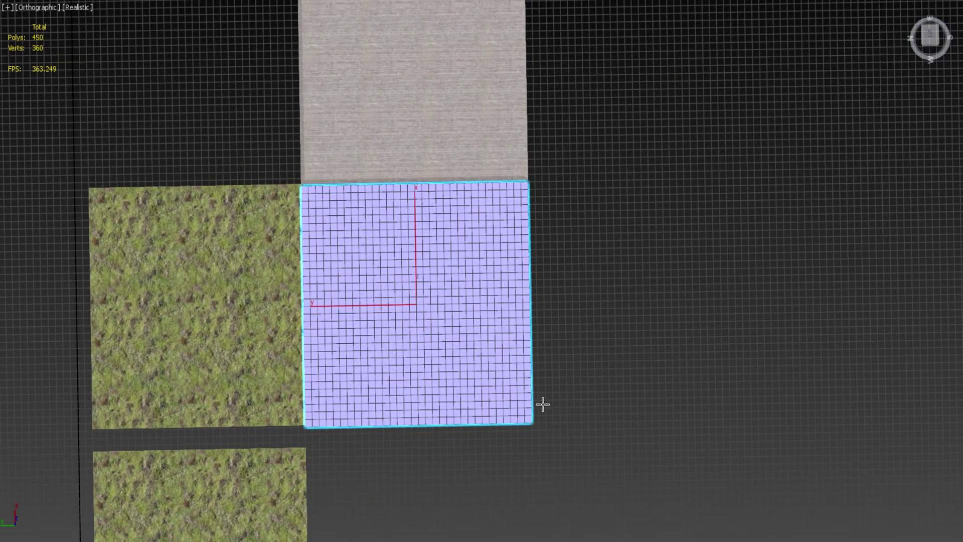
pyautogui.scroll(-5, 465, 314)
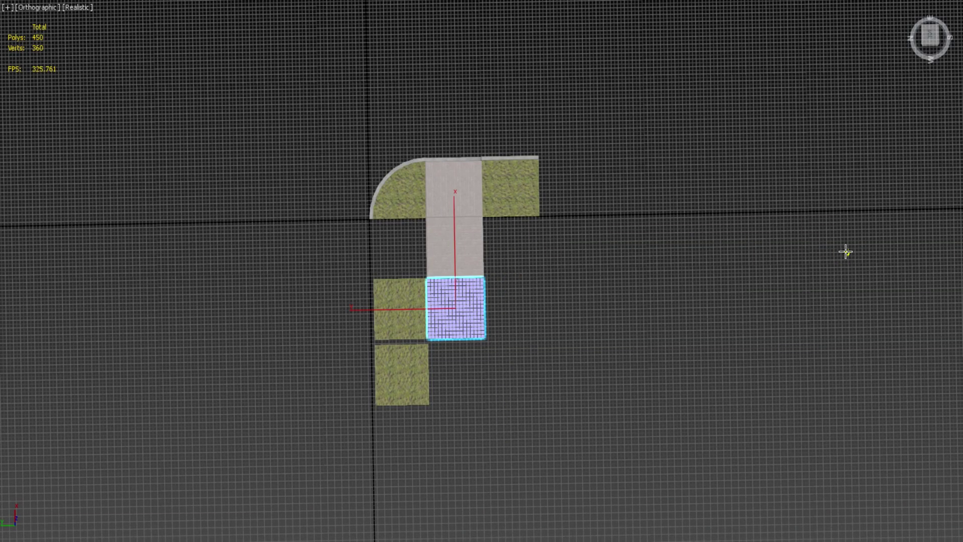
pyautogui.moveTo(536, 262); pyautogui.dragTo(400, 314, button='middle')
pyautogui.scroll(3, 379, 281)
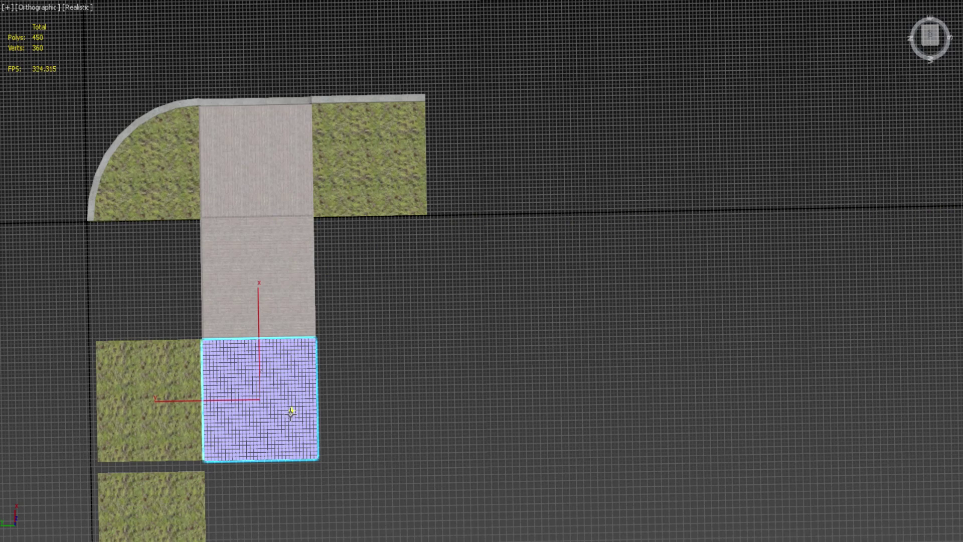
pyautogui.moveTo(355, 147); pyautogui.dragTo(458, 228, button='middle')
pyautogui.scroll(6, 360, 236)
pyautogui.scroll(-4, 360, 237)
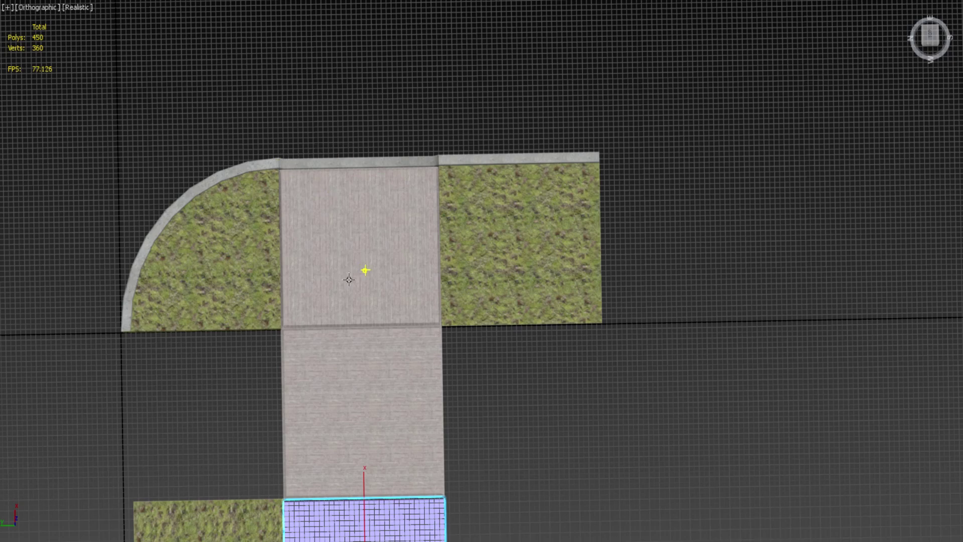
pyautogui.moveTo(211, 350); pyautogui.dragTo(244, 330, button='middle')
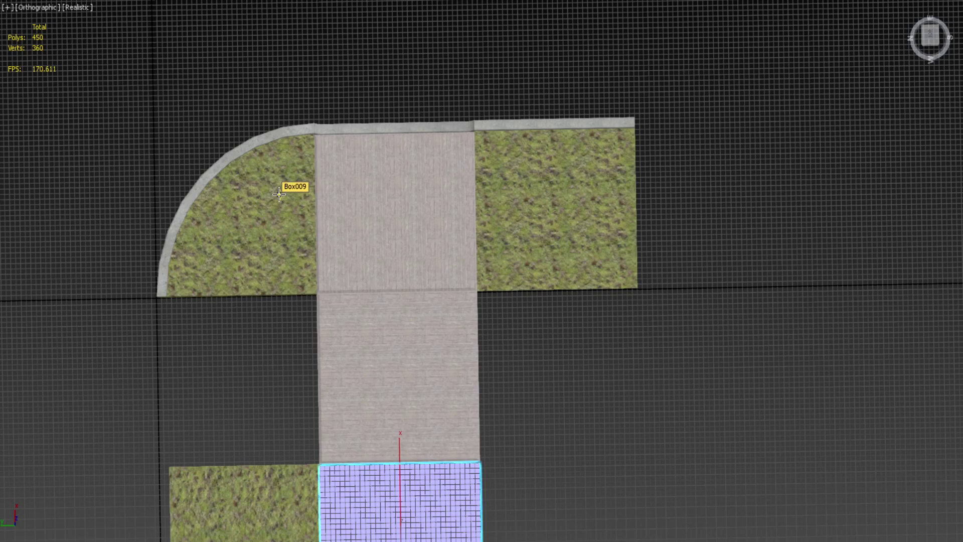
pyautogui.moveTo(490, 396); pyautogui.dragTo(433, 277, button='middle')
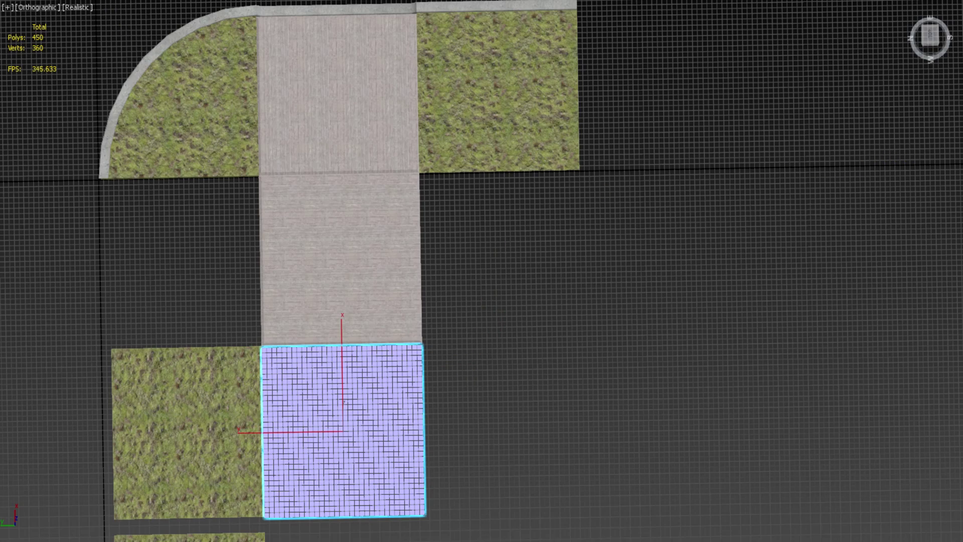
# Step: Delete the plane adjoining the sidewalk slab and the grass block, returning to an angled view of the modular set
pyautogui.press('Delete')
pyautogui.keyDown('alt'); pyautogui.moveTo(185, 269); pyautogui.dragTo(258, 215, button='middle'); pyautogui.keyUp('alt')
pyautogui.moveTo(179, 342)
pyautogui.mouseDown(button='middle')
pyautogui.moveTo(314, 284)
pyautogui.moveTo(503, 127)
pyautogui.mouseUp(button='middle')
pyautogui.moveTo(381, 334); pyautogui.dragTo(590, 269, button='middle')
pyautogui.moveTo(351, 417); pyautogui.dragTo(551, 287, button='middle')
pyautogui.scroll(7, 451, 347)
pyautogui.scroll(-5, 450, 346)
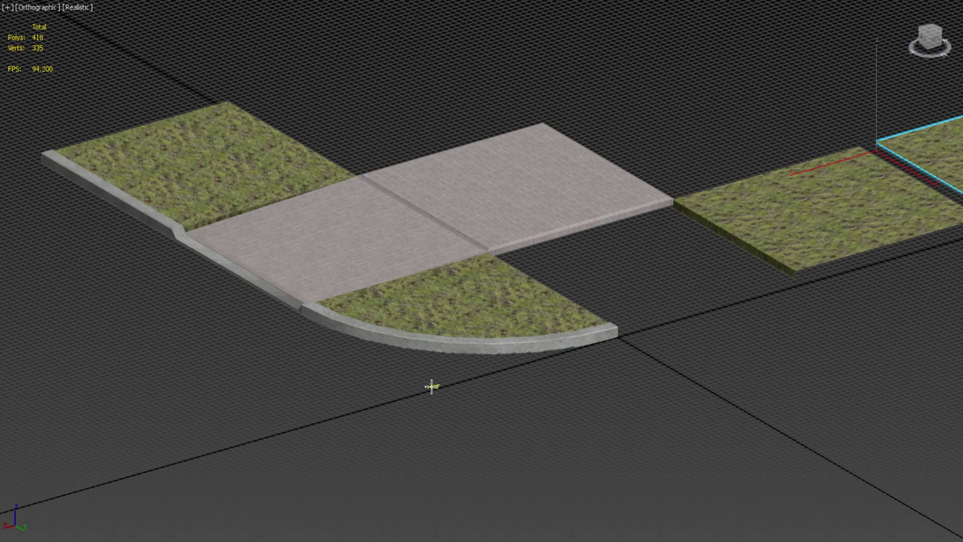
# Step: Inspect the joins between the ramp slab, the sidewalk slab and the curved curb corner from an angled view
pyautogui.moveTo(709, 361); pyautogui.dragTo(695, 384, button='middle')
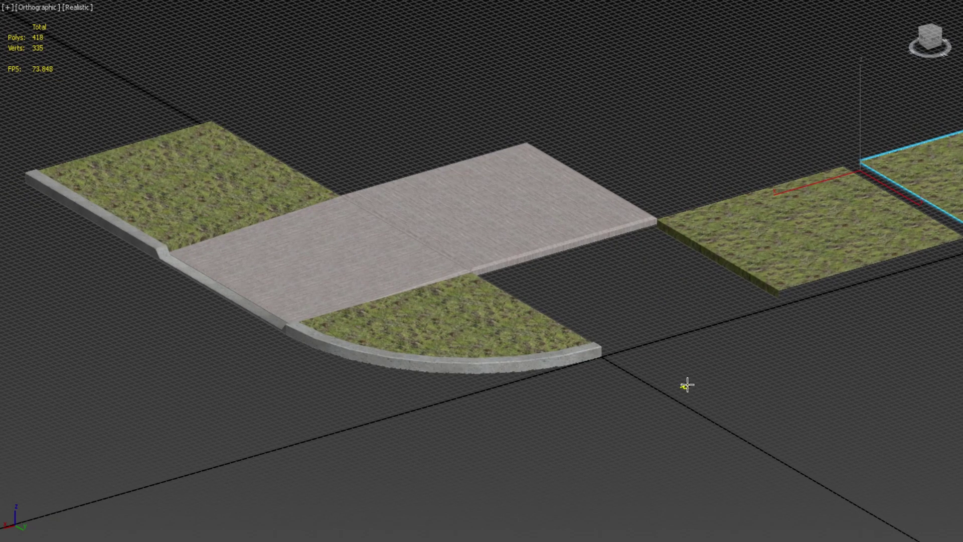
pyautogui.moveTo(741, 370); pyautogui.dragTo(644, 413, button='middle')
pyautogui.keyDown('alt'); pyautogui.moveTo(517, 425); pyautogui.dragTo(538, 424, button='middle'); pyautogui.keyUp('alt')
pyautogui.moveTo(621, 398); pyautogui.dragTo(565, 336, button='middle')
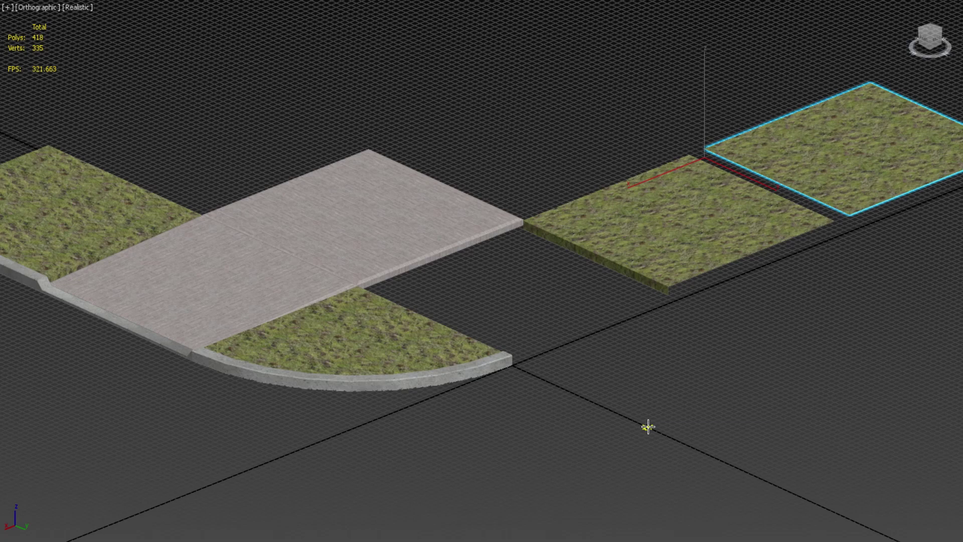
pyautogui.moveTo(393, 428); pyautogui.dragTo(472, 417, button='middle')
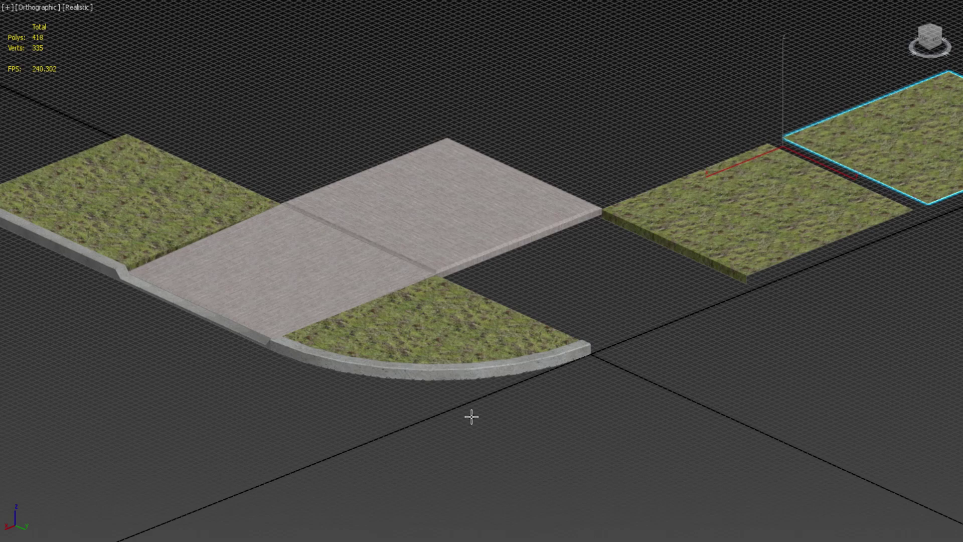
pyautogui.scroll(-5, 471, 416)
pyautogui.scroll(4, 472, 416)
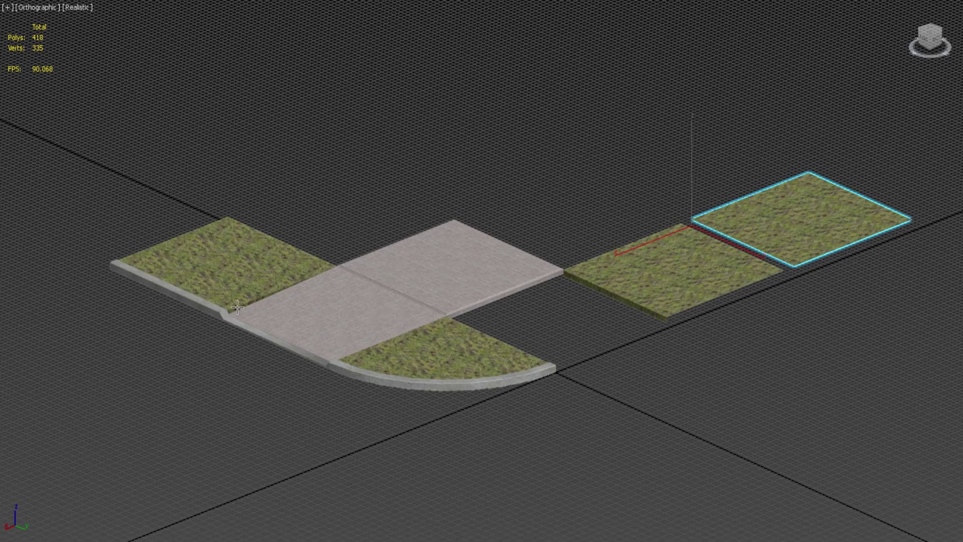
# Step: Review the whole modular set from angled views, from the curbed grass block to the thin grass tile at the far end
pyautogui.moveTo(237, 306); pyautogui.dragTo(242, 264, button='middle')
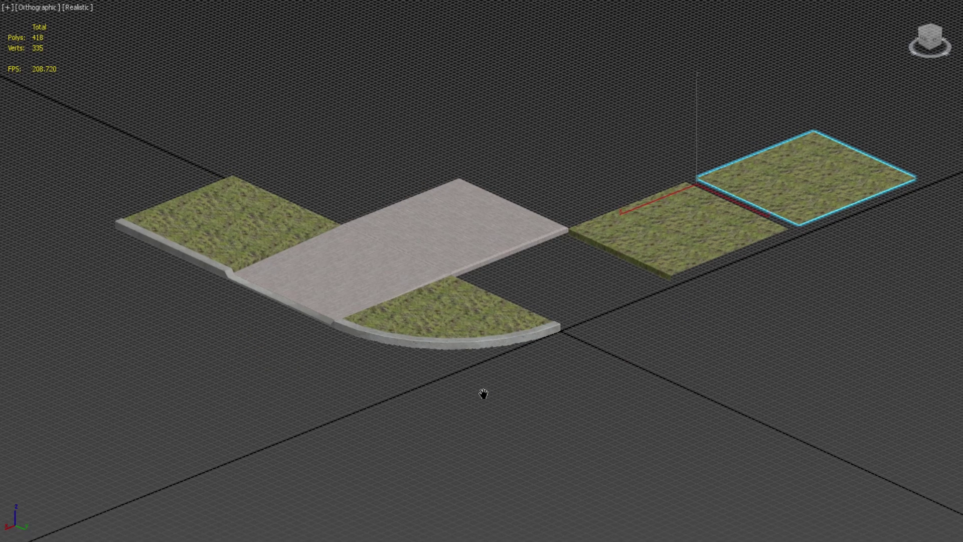
pyautogui.moveTo(481, 394); pyautogui.dragTo(374, 407, button='middle')
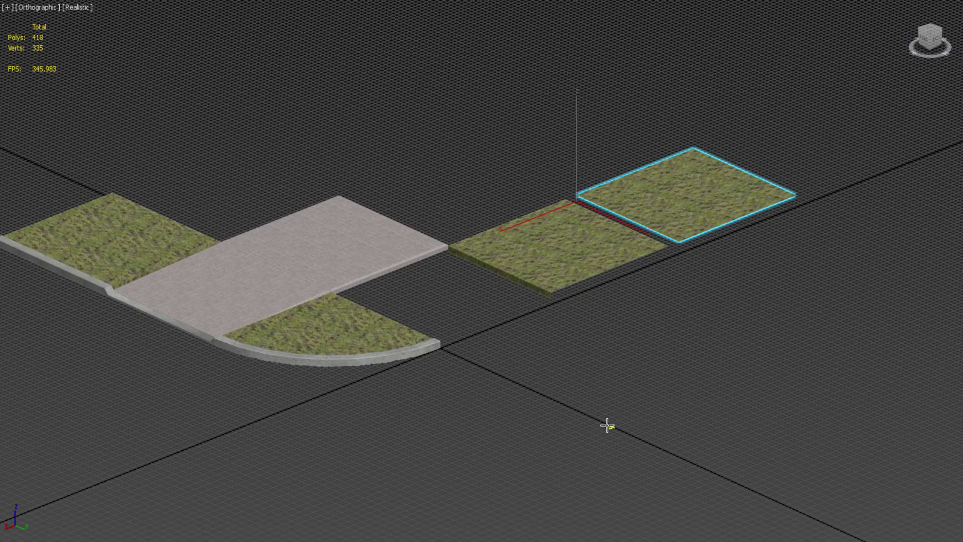
pyautogui.moveTo(319, 423); pyautogui.dragTo(415, 424, button='middle')
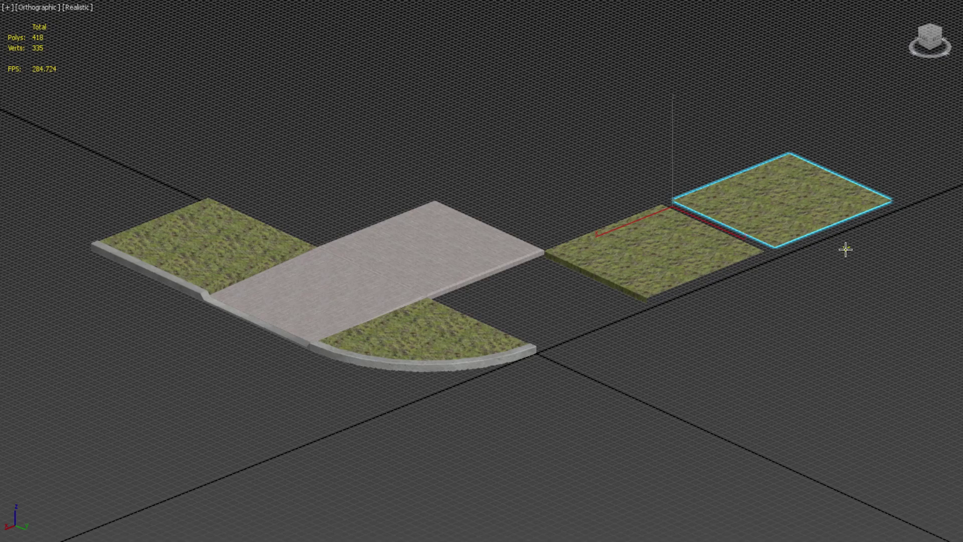
pyautogui.scroll(-3, 589, 397)
pyautogui.scroll(1, 517, 379)
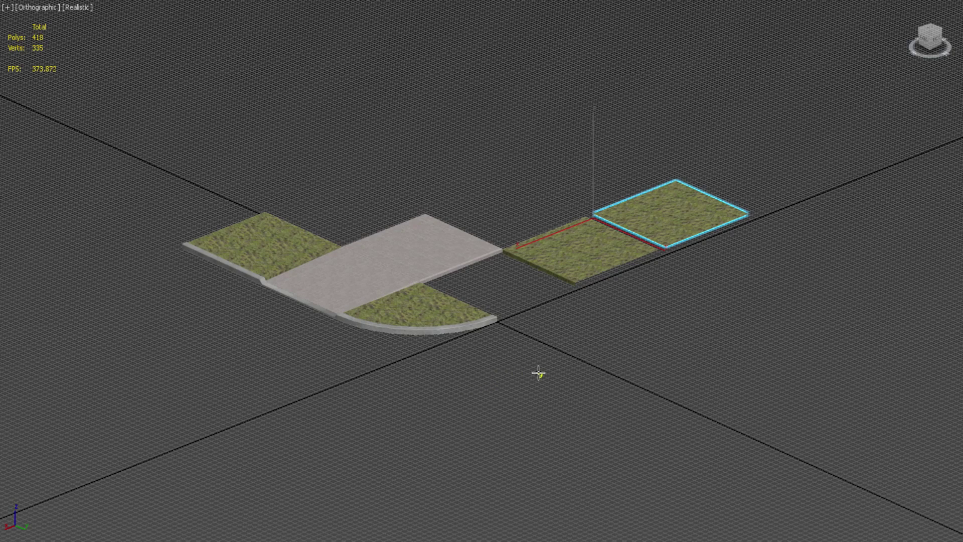
pyautogui.moveTo(538, 374); pyautogui.dragTo(548, 408, button='middle')
pyautogui.moveTo(441, 412)
pyautogui.keyDown('alt'); pyautogui.mouseDown(button='middle')
pyautogui.moveTo(508, 411)
pyautogui.moveTo(436, 404)
pyautogui.moveTo(441, 423)
pyautogui.mouseUp(button='middle'); pyautogui.keyUp('alt')
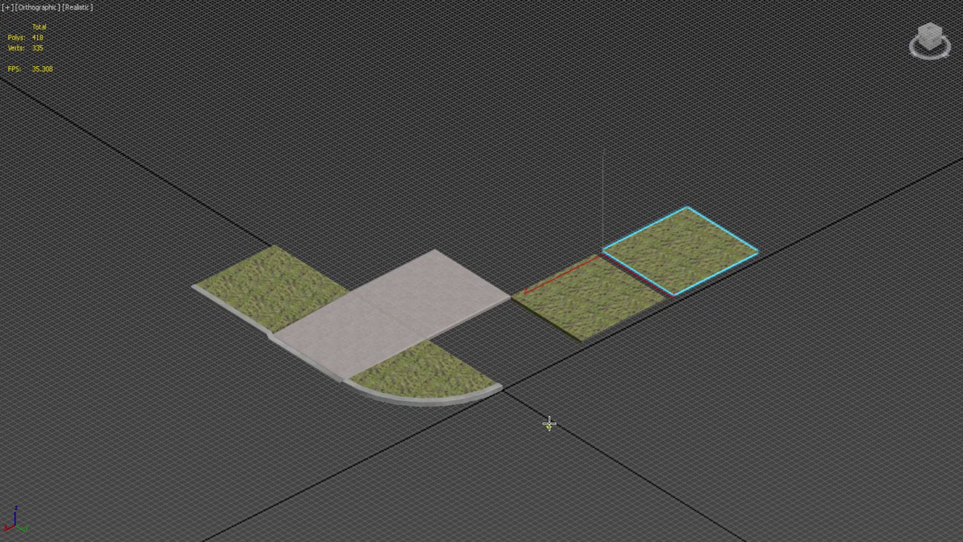
pyautogui.moveTo(497, 448); pyautogui.dragTo(468, 375, button='middle')
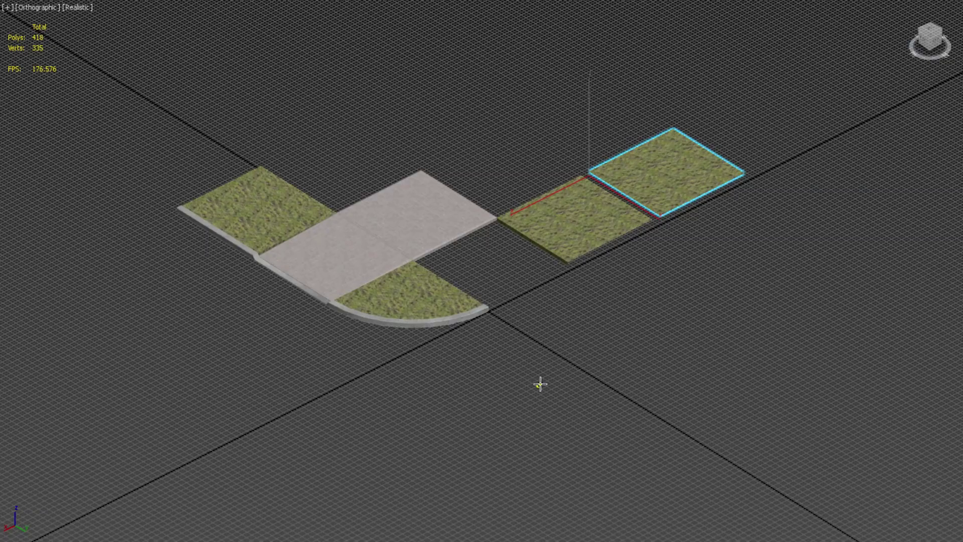
pyautogui.scroll(5, 495, 368)
pyautogui.moveTo(365, 355); pyautogui.dragTo(440, 459, button='middle')
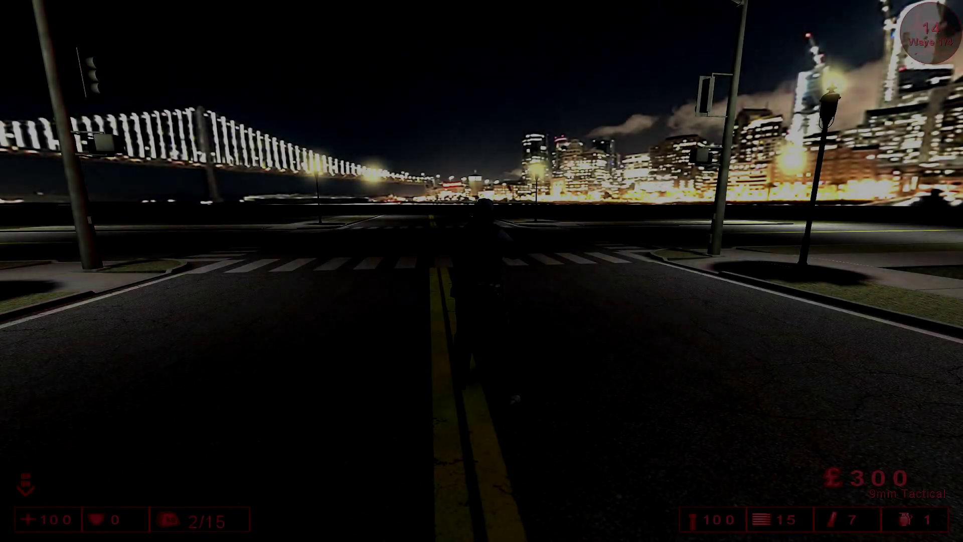
# Step: Switch to the street map in game and look around the intersection's crosswalks, curbs and street corners
pyautogui.press('w')
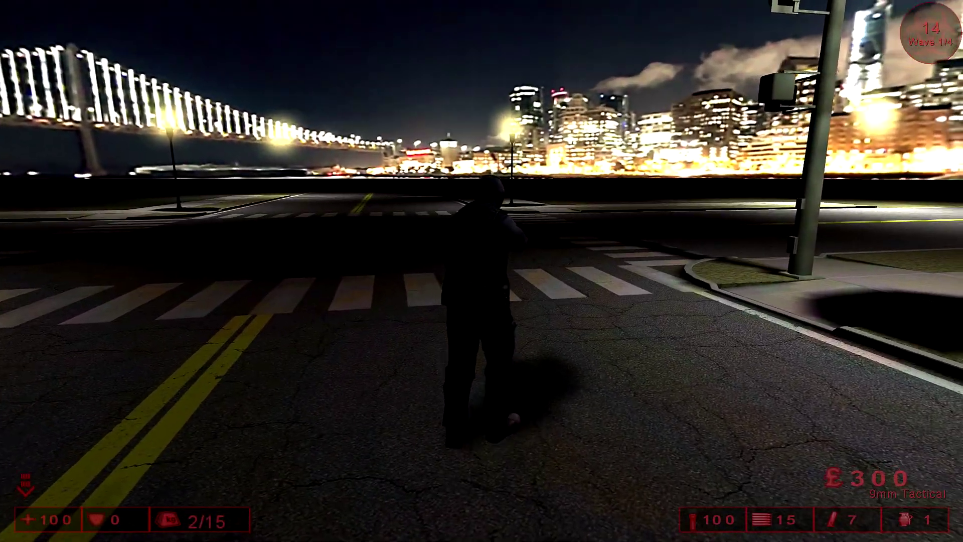
pyautogui.press('a')
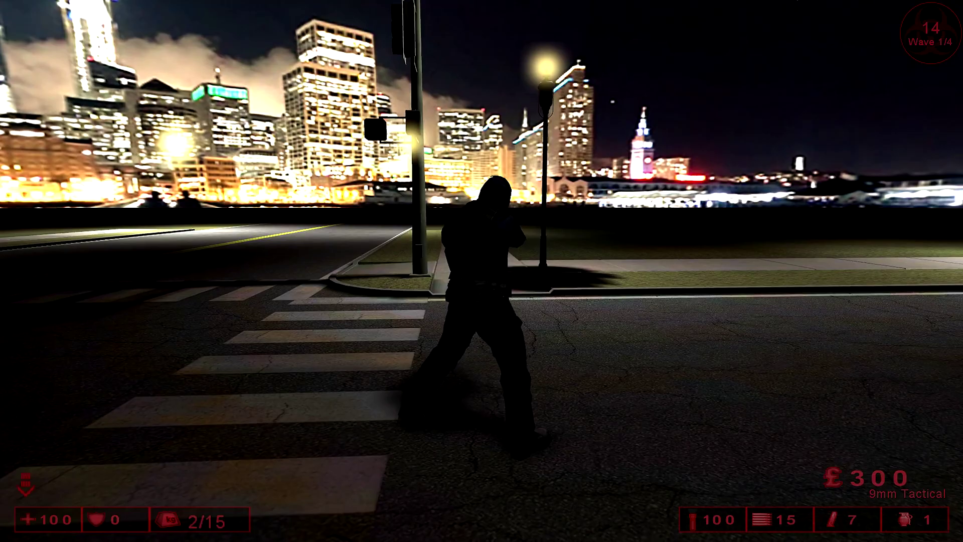
pyautogui.press('a')
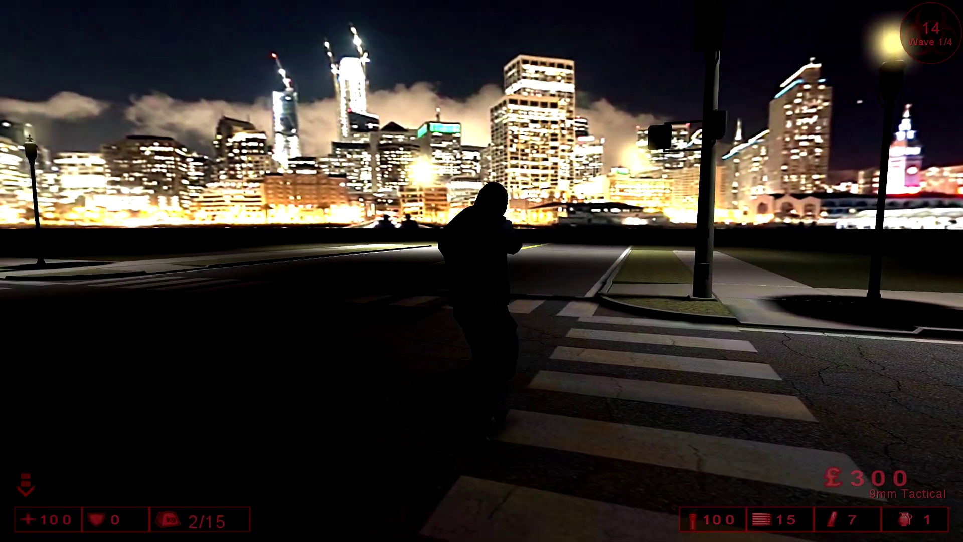
pyautogui.press('a')
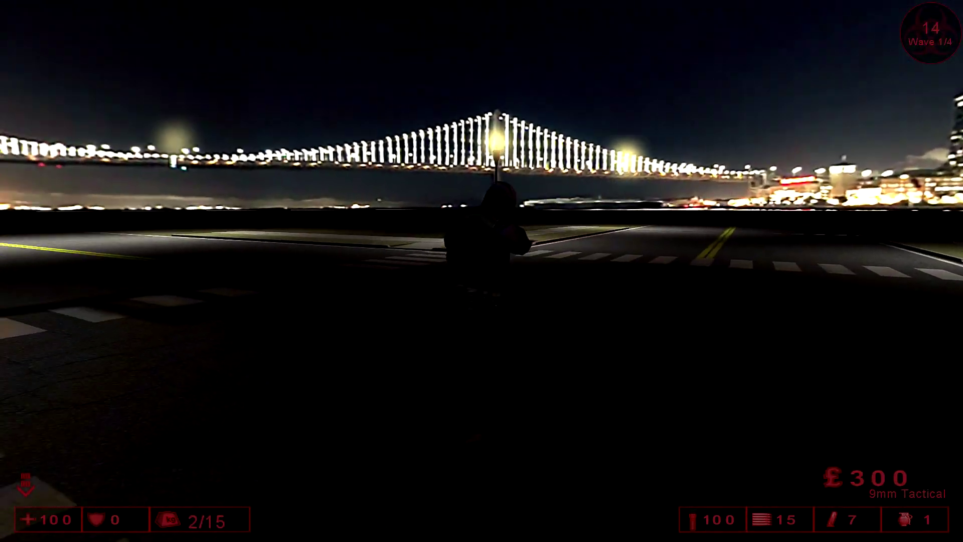
pyautogui.press('a')
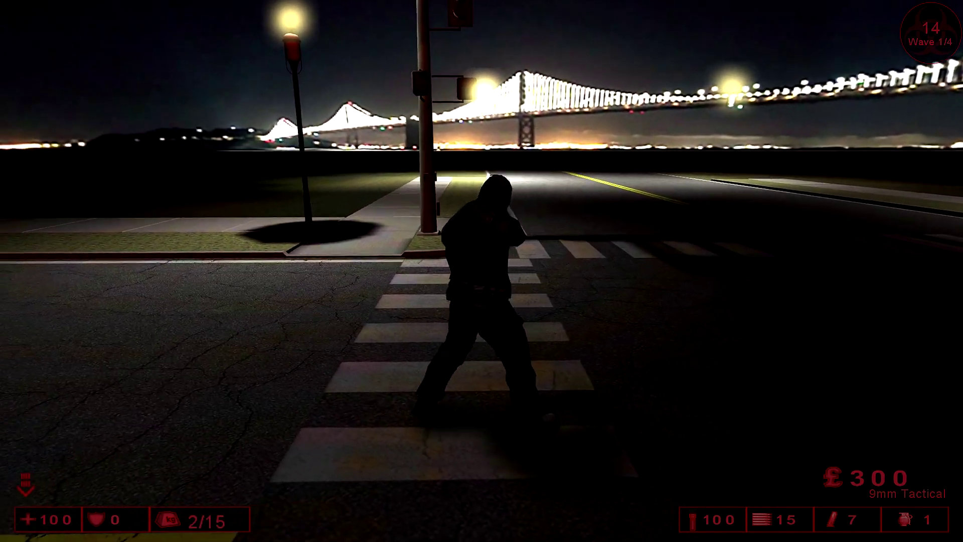
# Step: Walk the character onto a street corner and examine how the ramp, sidewalk, grass and curved curb pieces fit together
pyautogui.press('w')
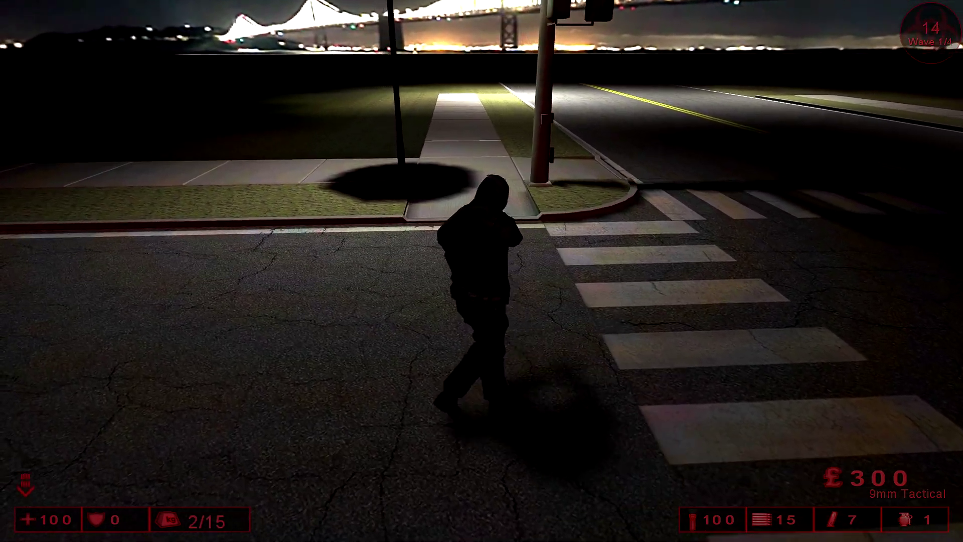
pyautogui.press('w')
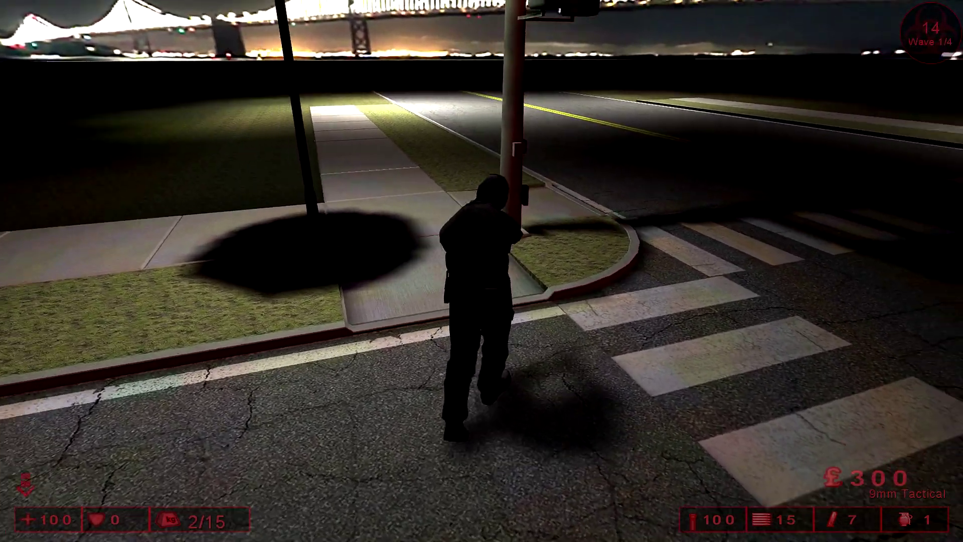
pyautogui.press('w')
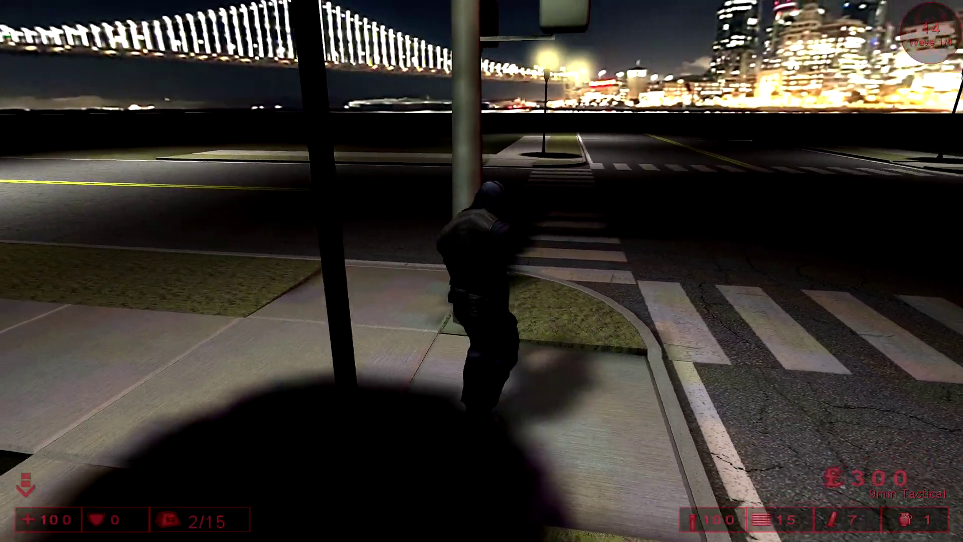
pyautogui.press('w')
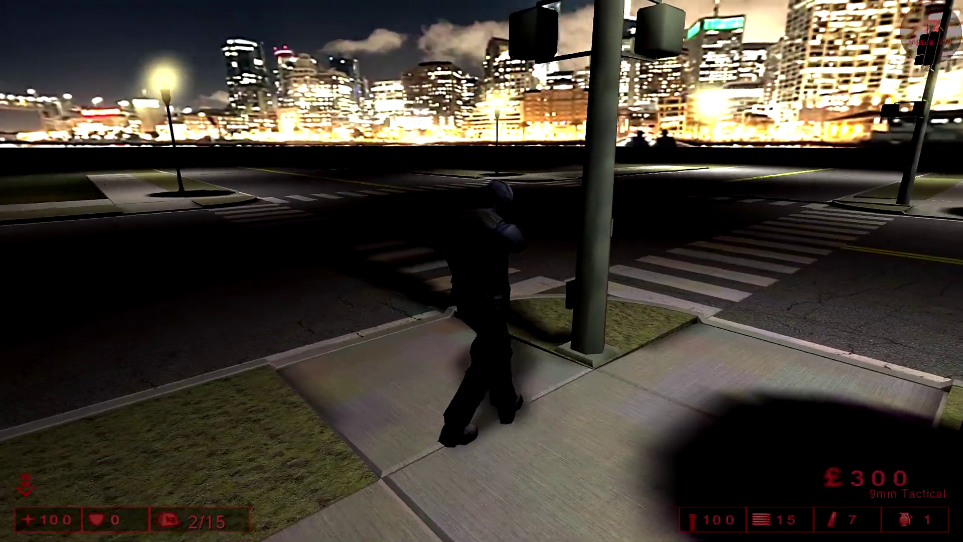
# Step: Walk across the crosswalks to the intersection's other corners and compare their repeated sidewalk and curb pieces
pyautogui.press('w')
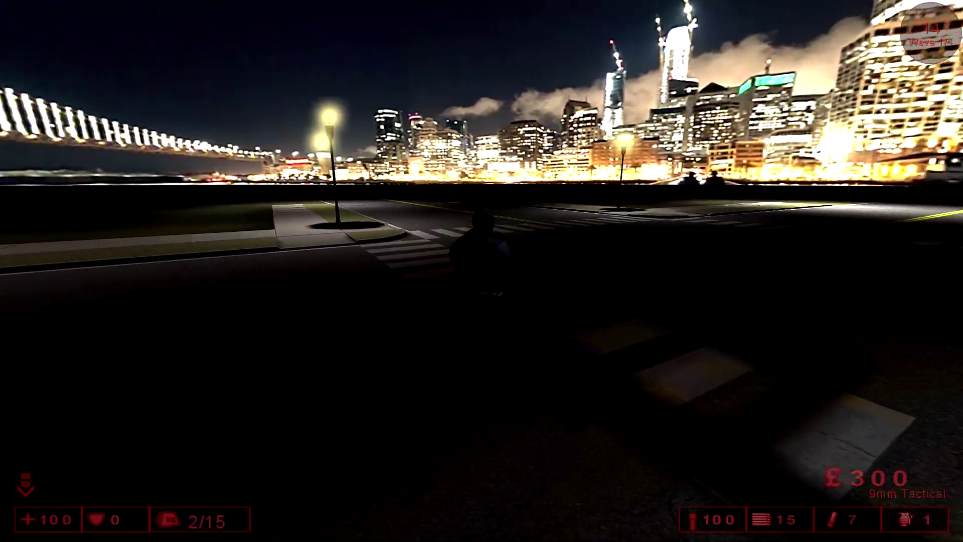
pyautogui.press('w')
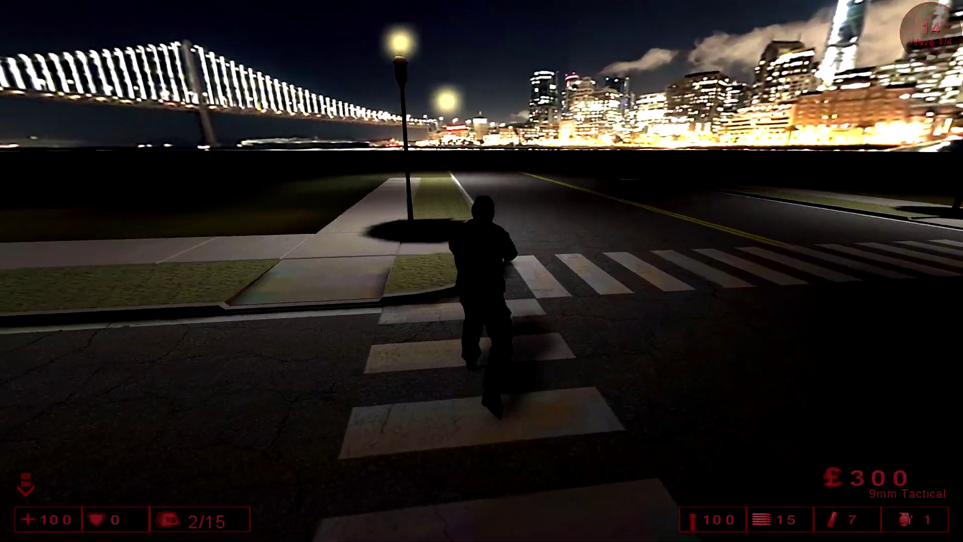
pyautogui.press('w')
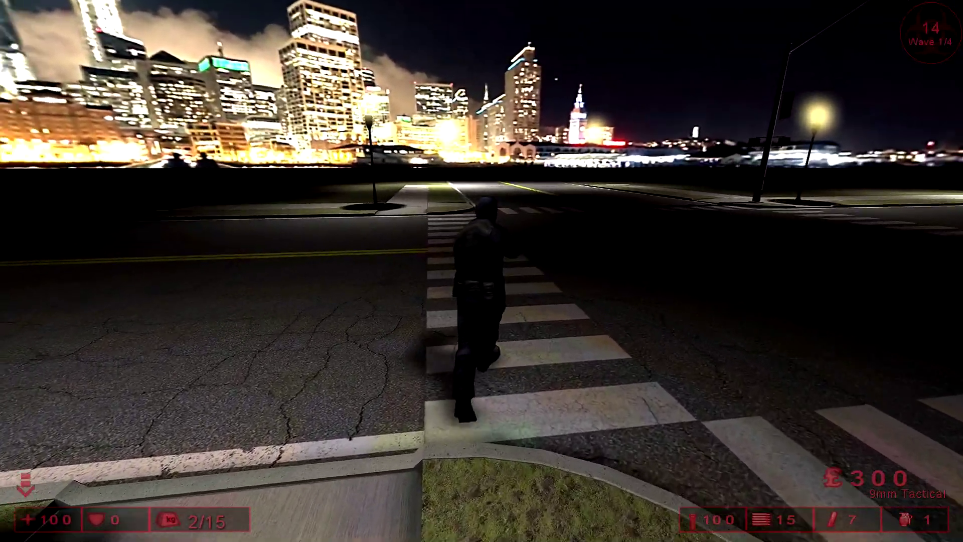
pyautogui.press('w')
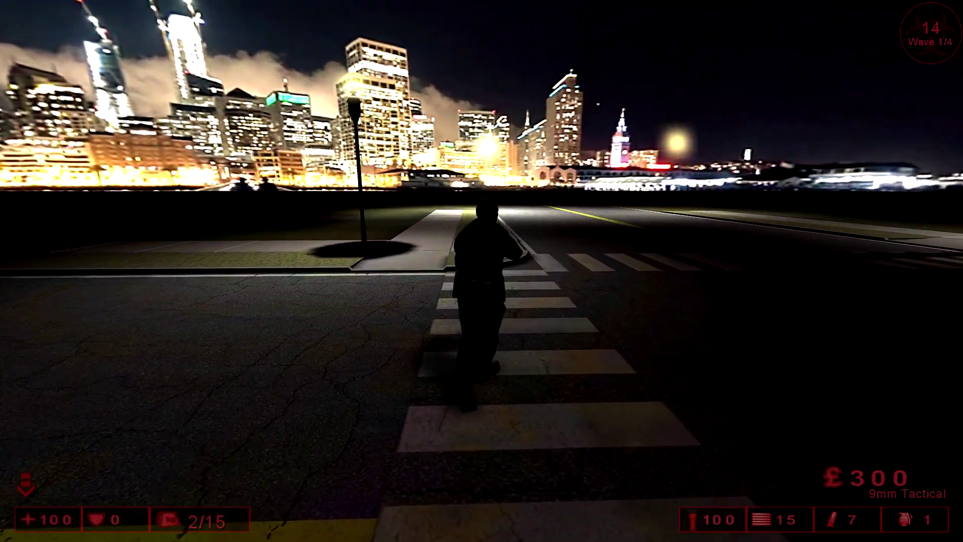
pyautogui.press('w')
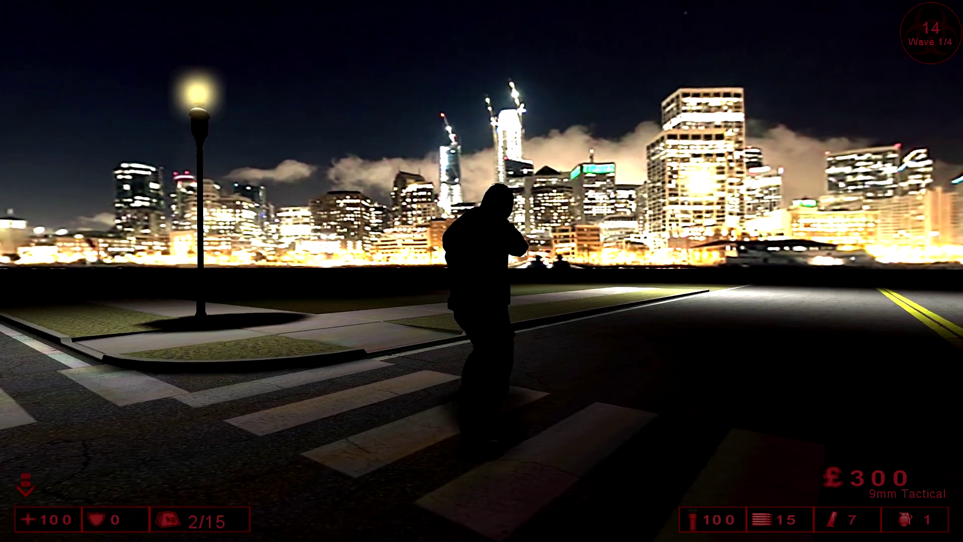
# Step: Switch the game to first-person view and look around the intersection's corners and roads
pyautogui.press('F4')
pyautogui.press('d')
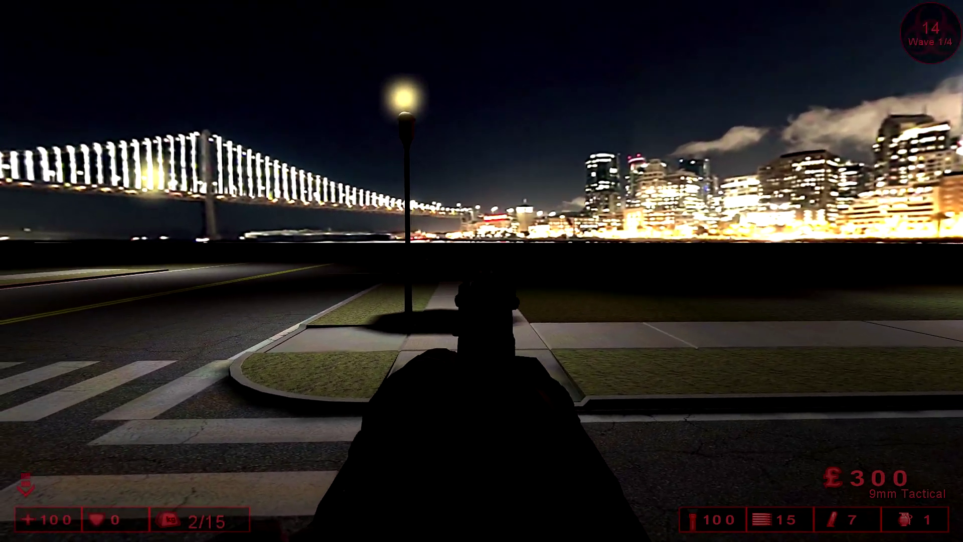
pyautogui.press('d')
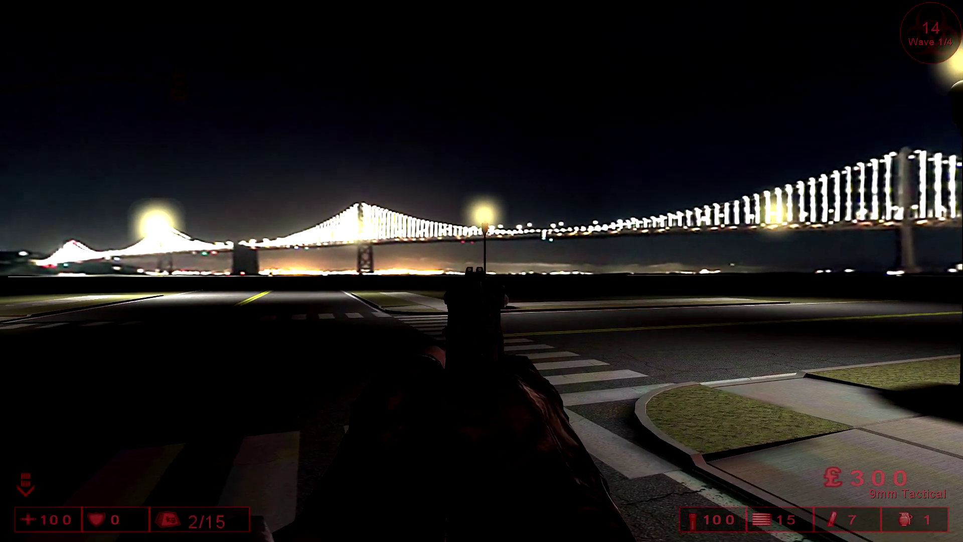
pyautogui.press('d')
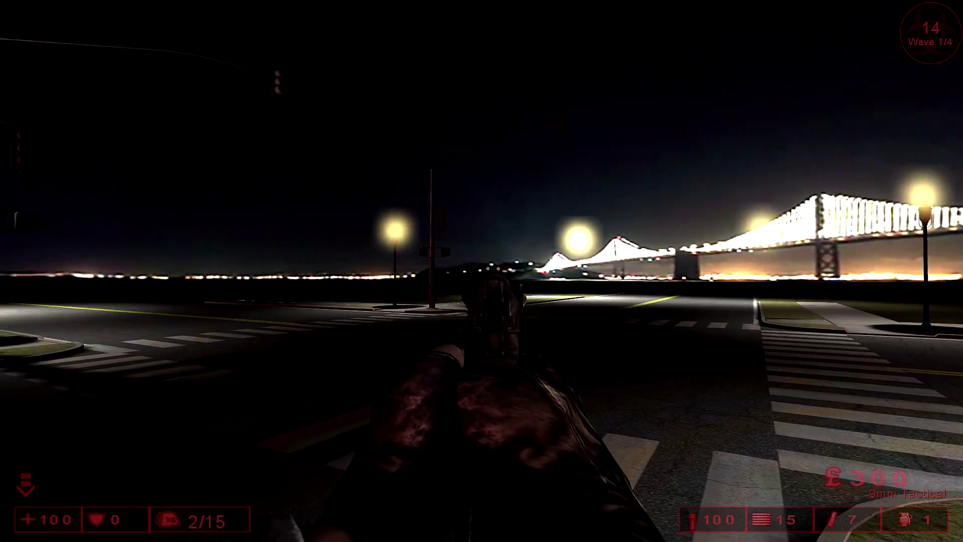
# Step: Walk around the street corner in first-person view and examine its curved curb, grass wedge, sidewalk ramps and crosswalk markings up close
pyautogui.press('d')
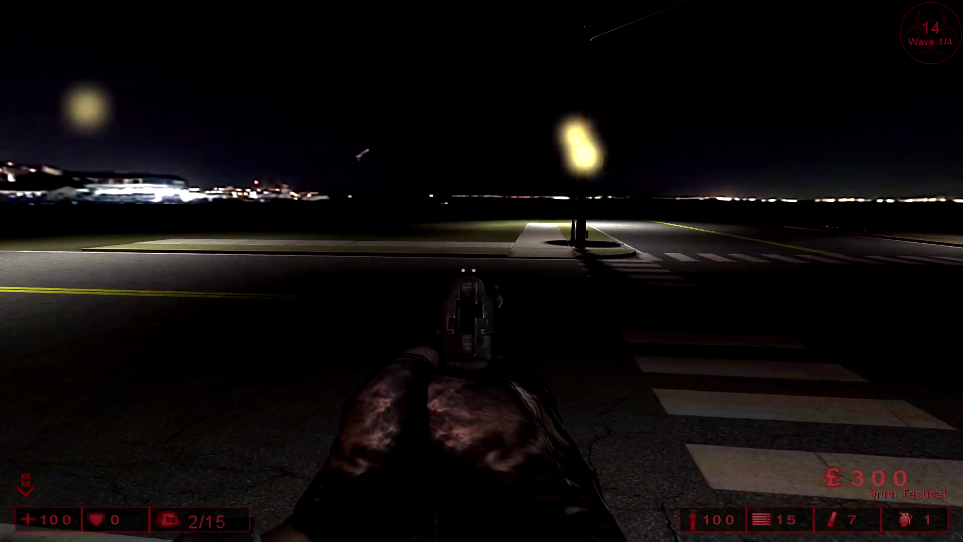
pyautogui.press('d')
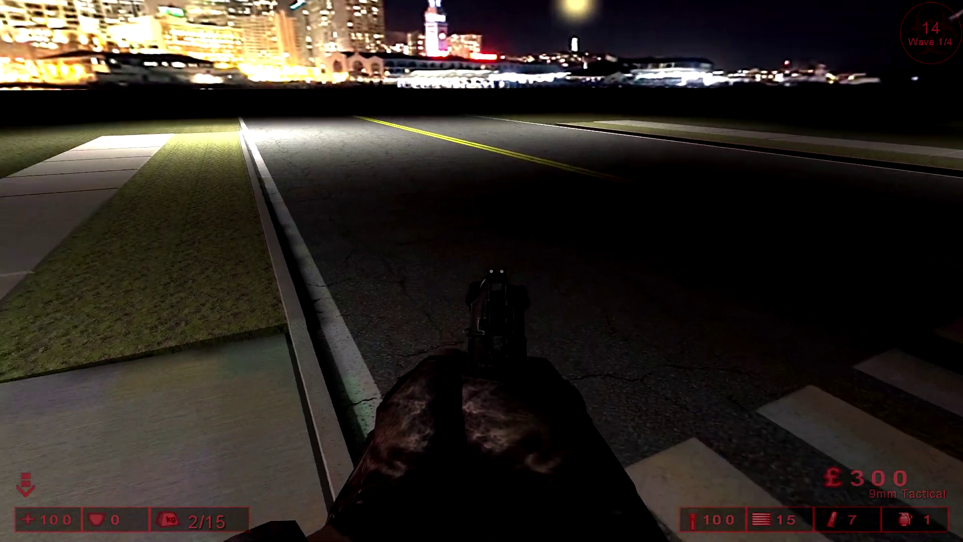
pyautogui.press('d')
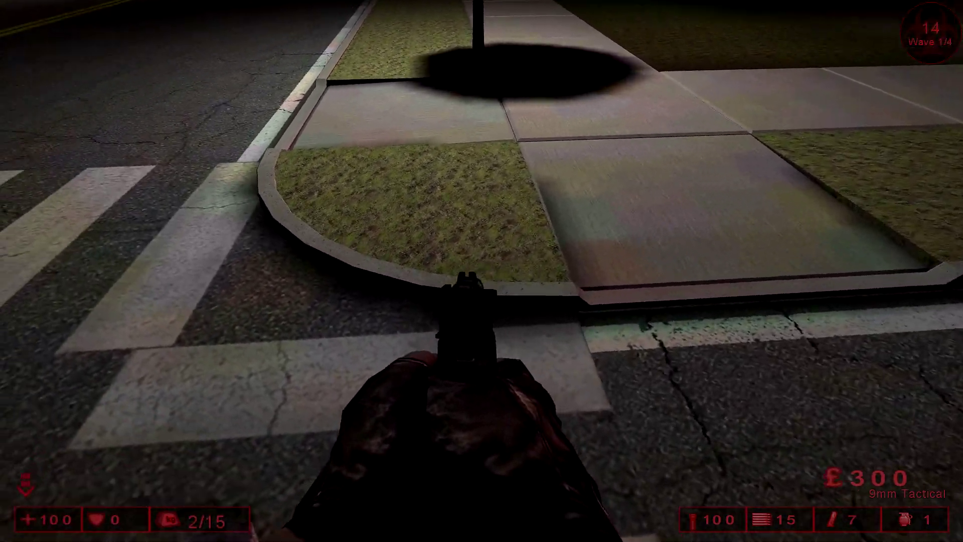
pyautogui.press('a')
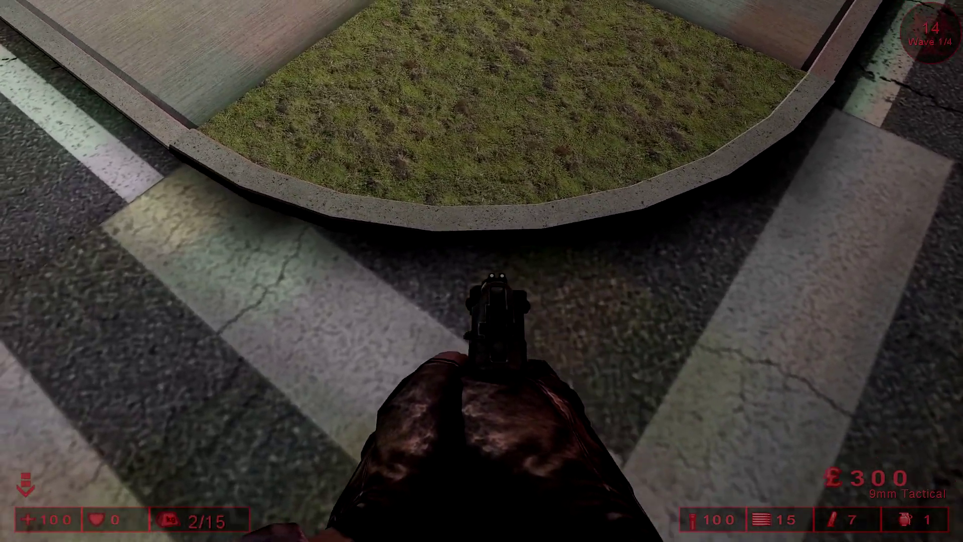
pyautogui.press('a')
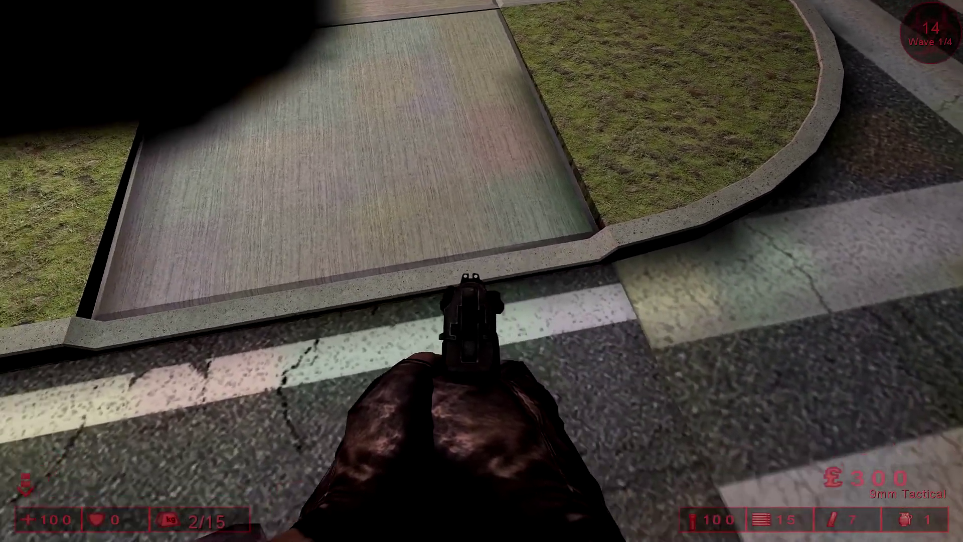
pyautogui.press('a')
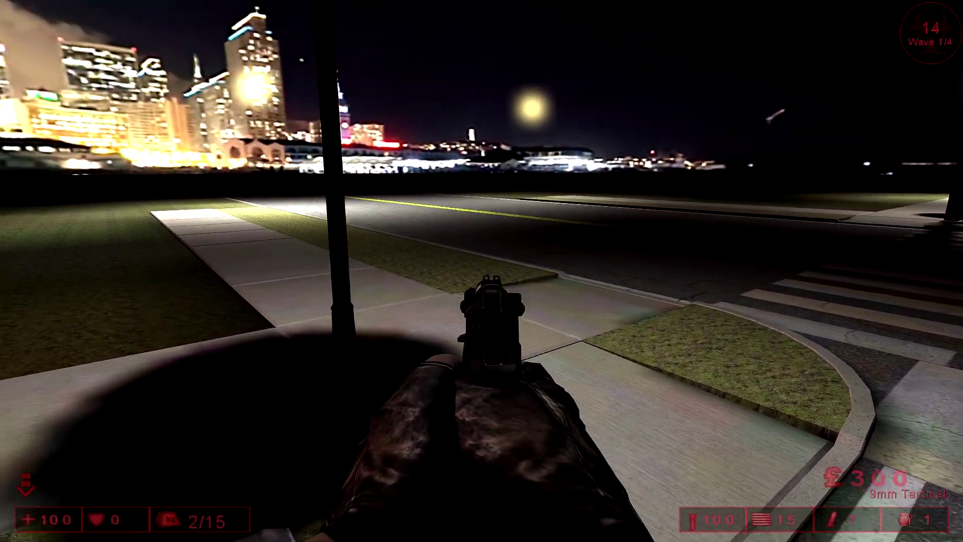
pyautogui.press('a')
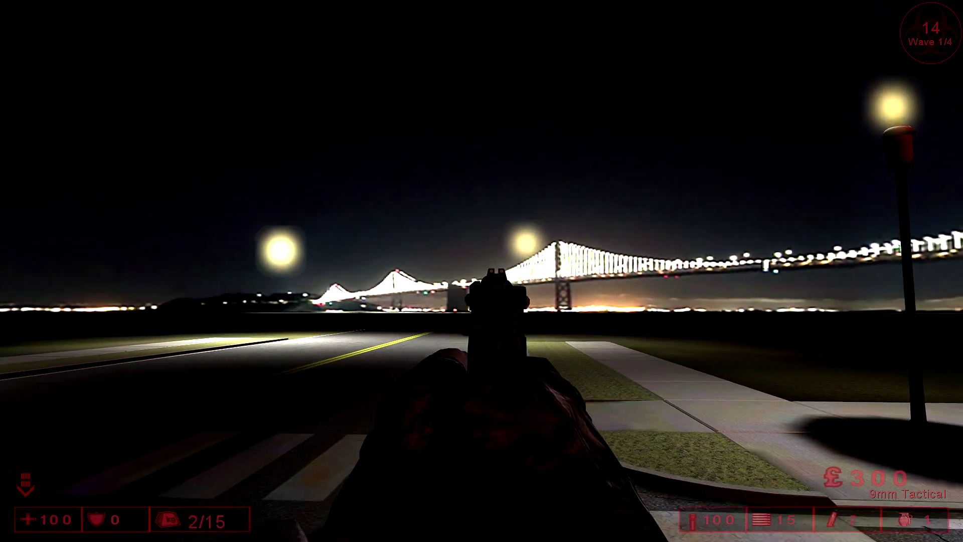
# Step: Switch the game back to third-person view and look across the intersection and along the road toward the bridge
pyautogui.press('F4')
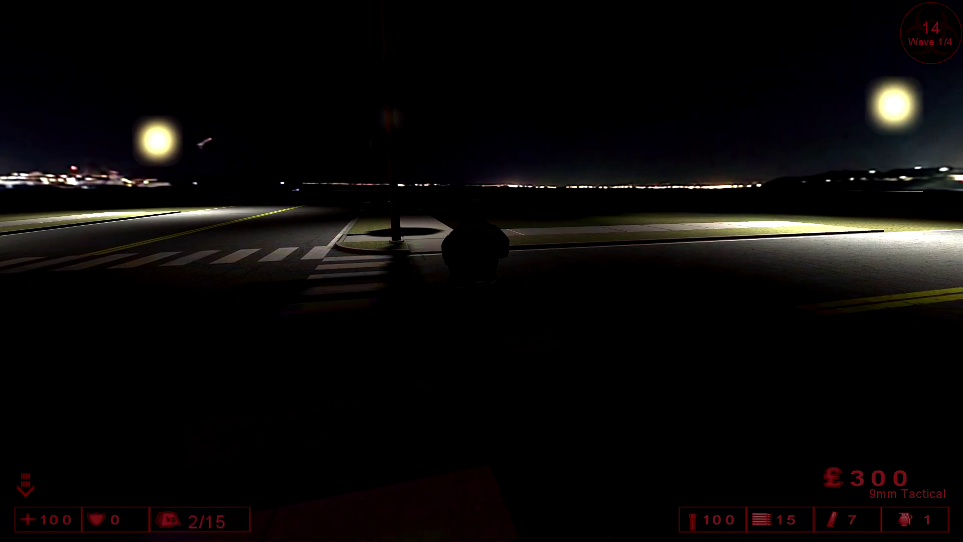
pyautogui.press('a')
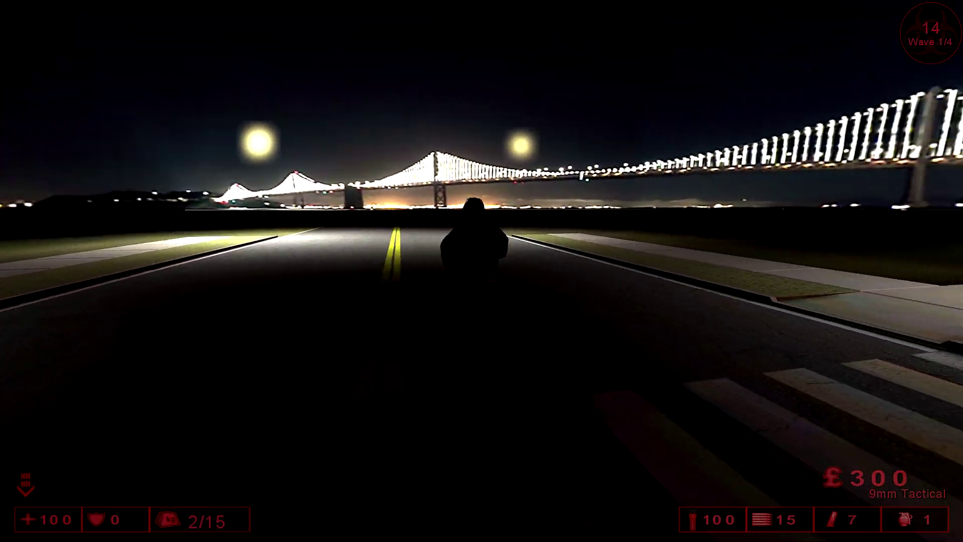